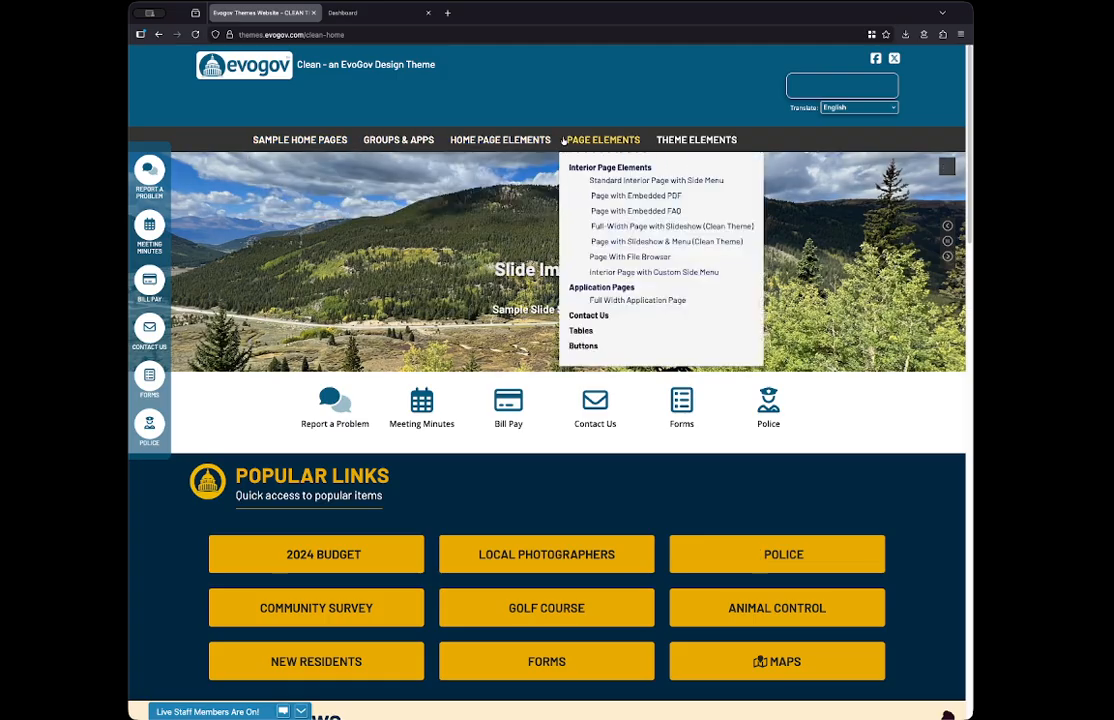
- Examine the dropdown contents of each main navigation item on the Clean theme home page
mouse_move(574, 140)
mouse_move(499, 141)
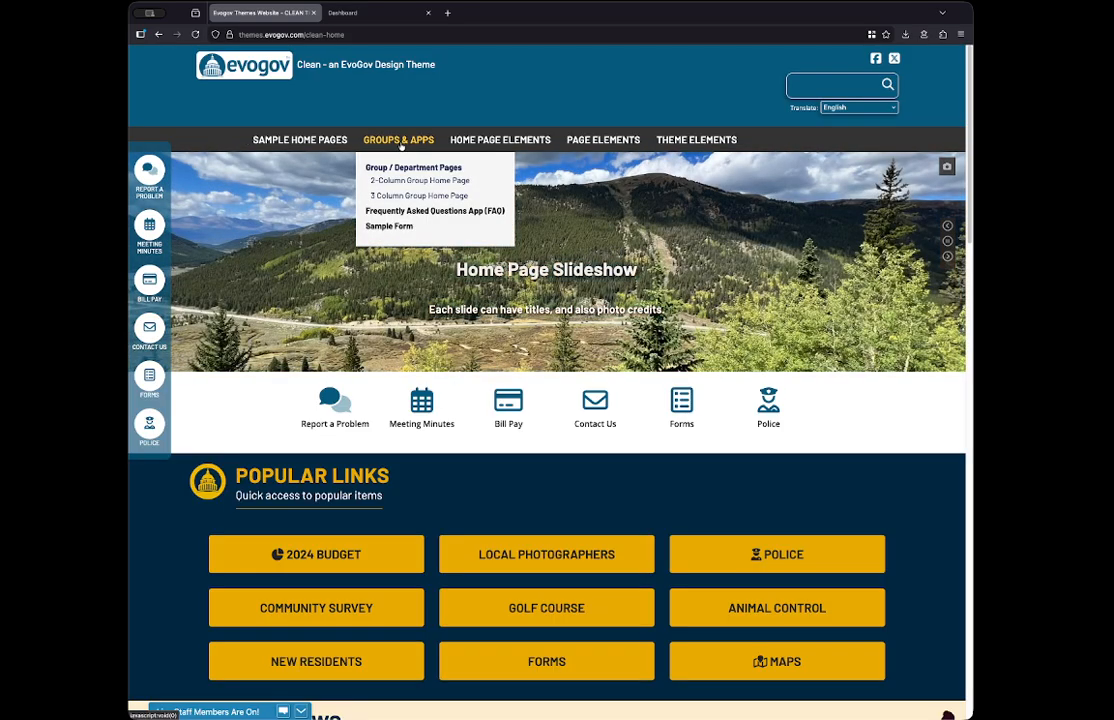
mouse_move(613, 144)
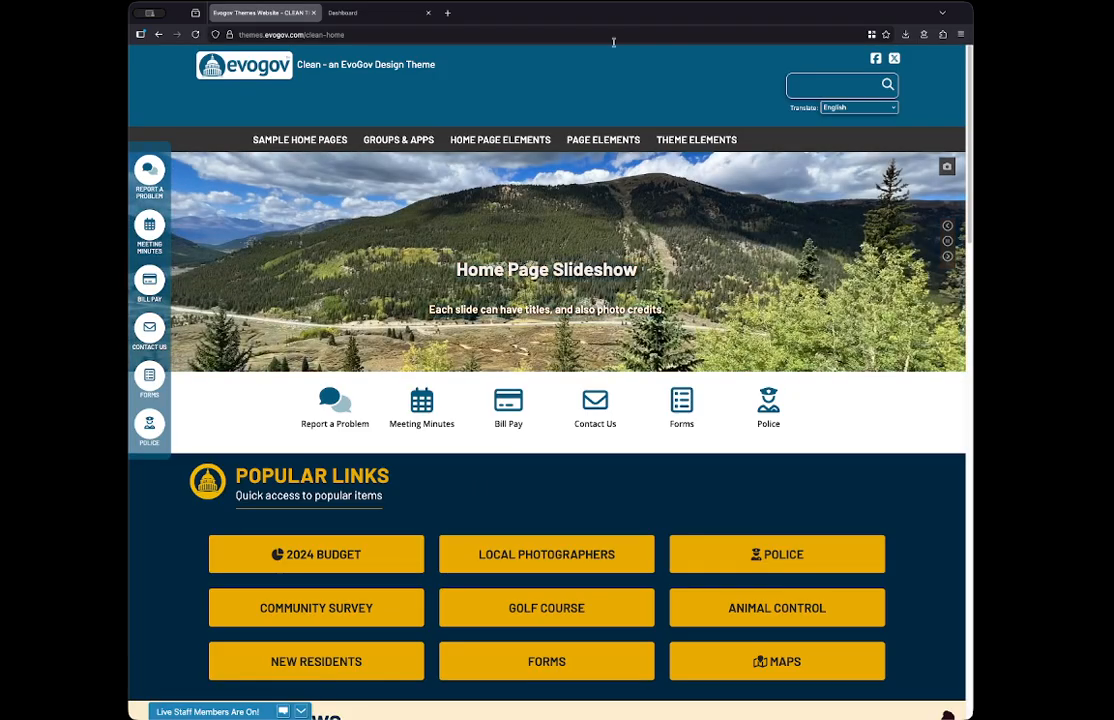
mouse_move(393, 145)
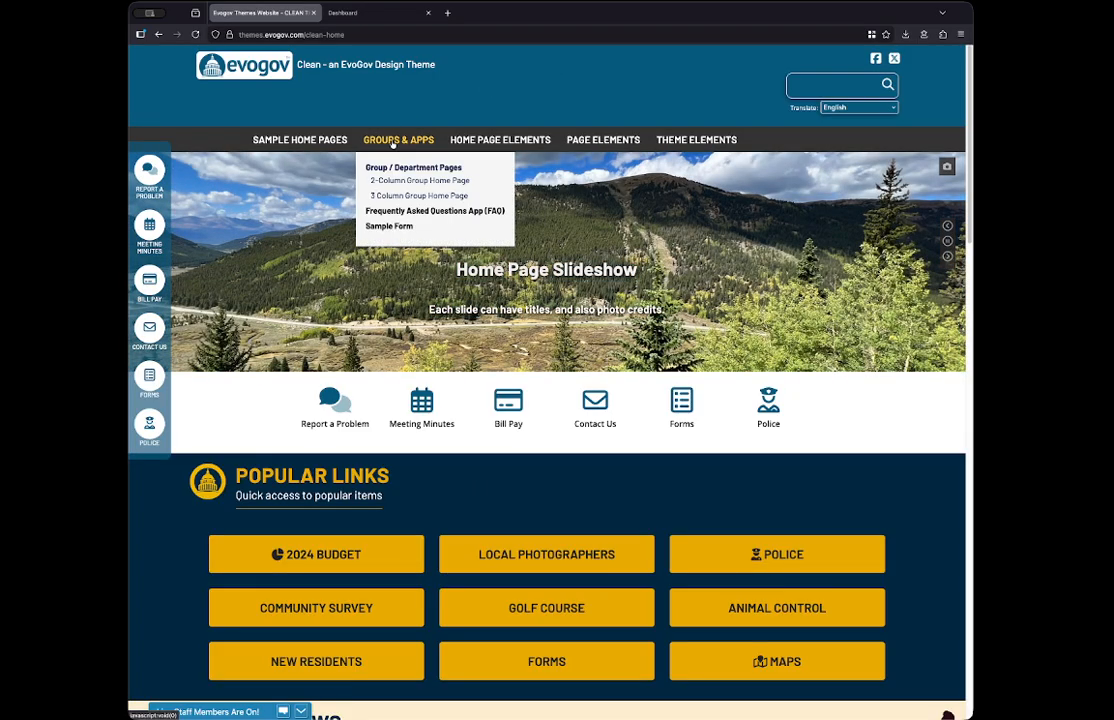
mouse_move(351, 146)
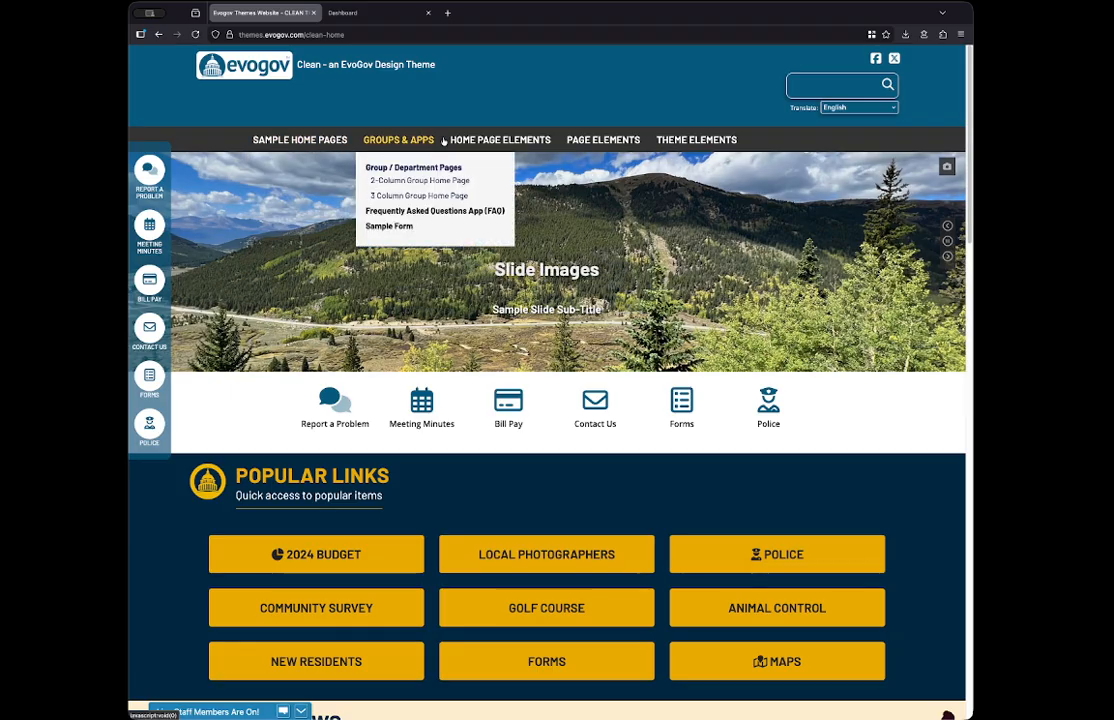
mouse_move(670, 144)
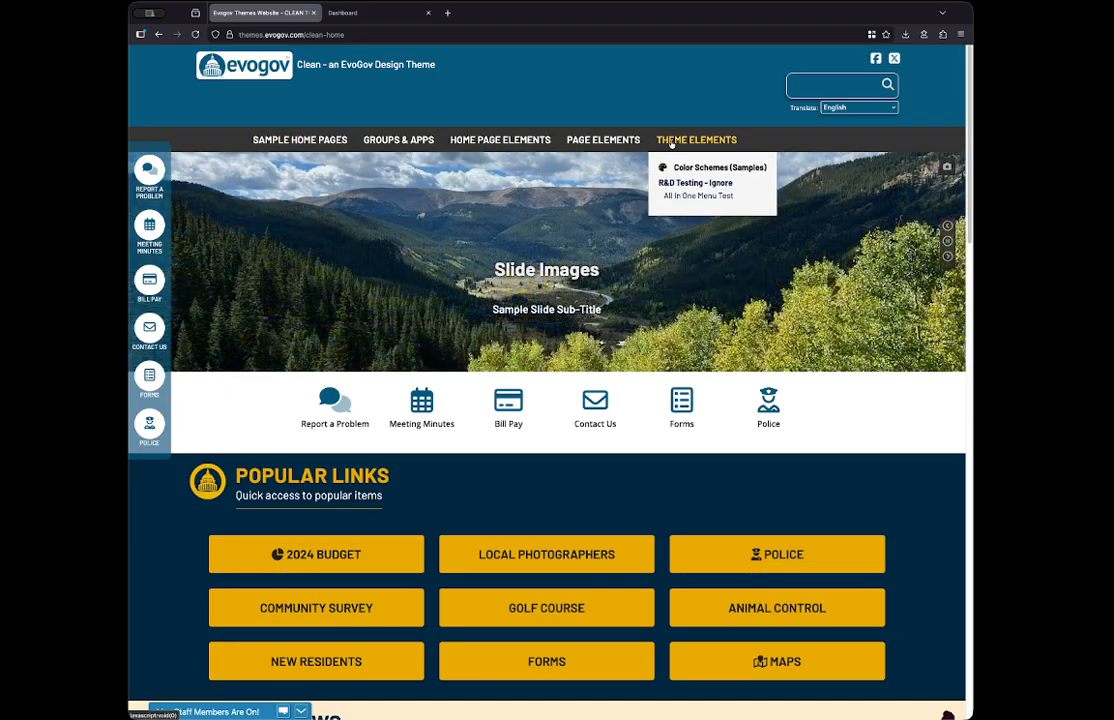
click(283, 712)
mouse_move(320, 143)
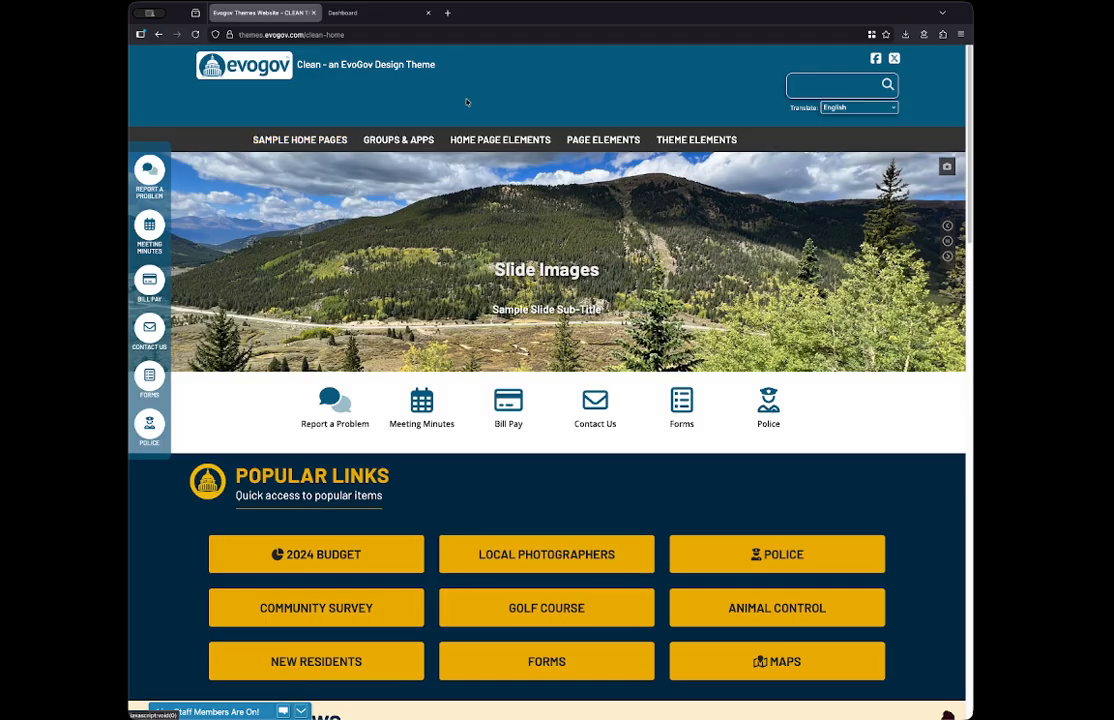
key(super+r)
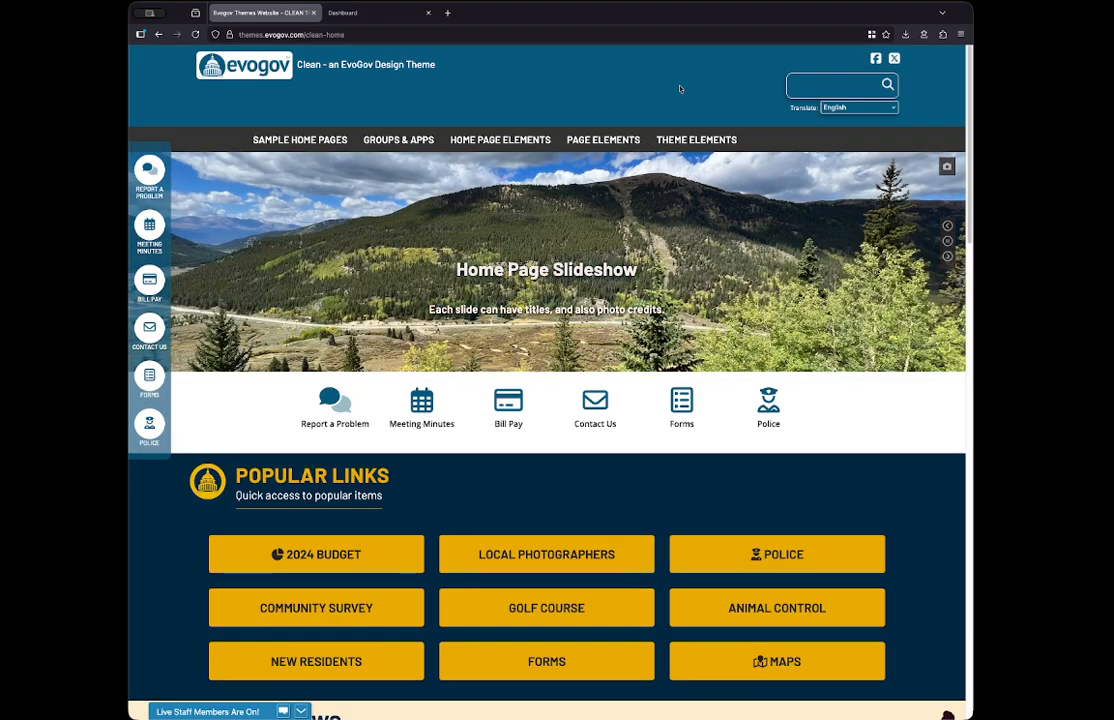
mouse_move(659, 140)
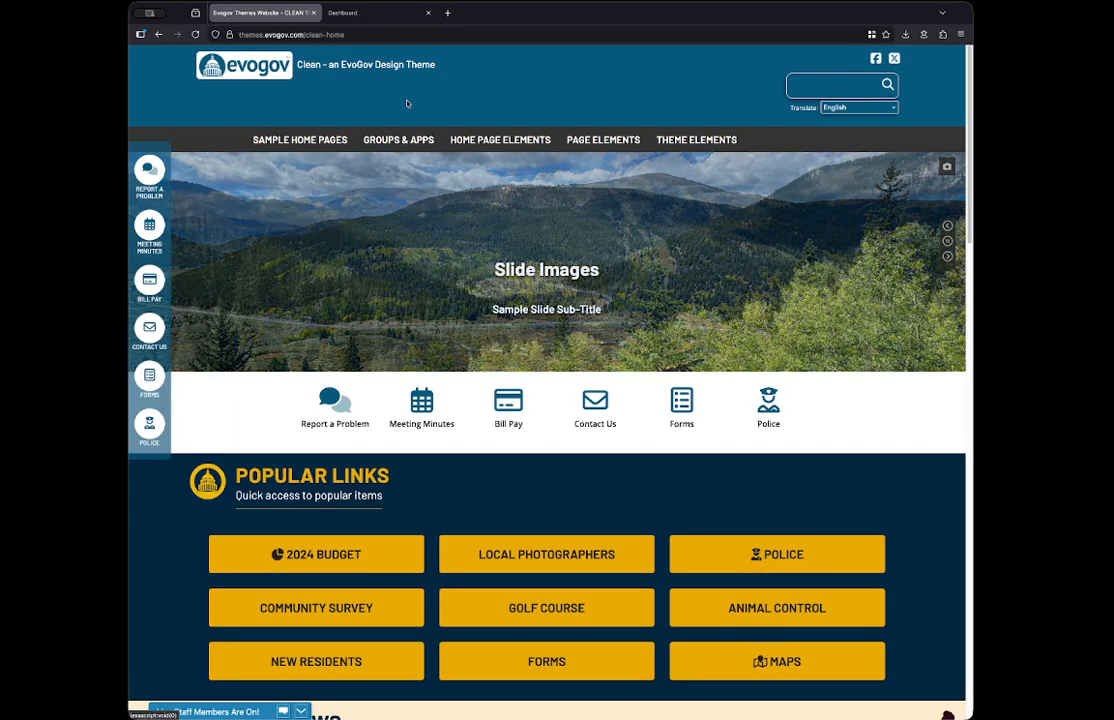
- Switch to the EvoGov dashboard and open MAIN MENU for editing from the list of managed menus
click(355, 14)
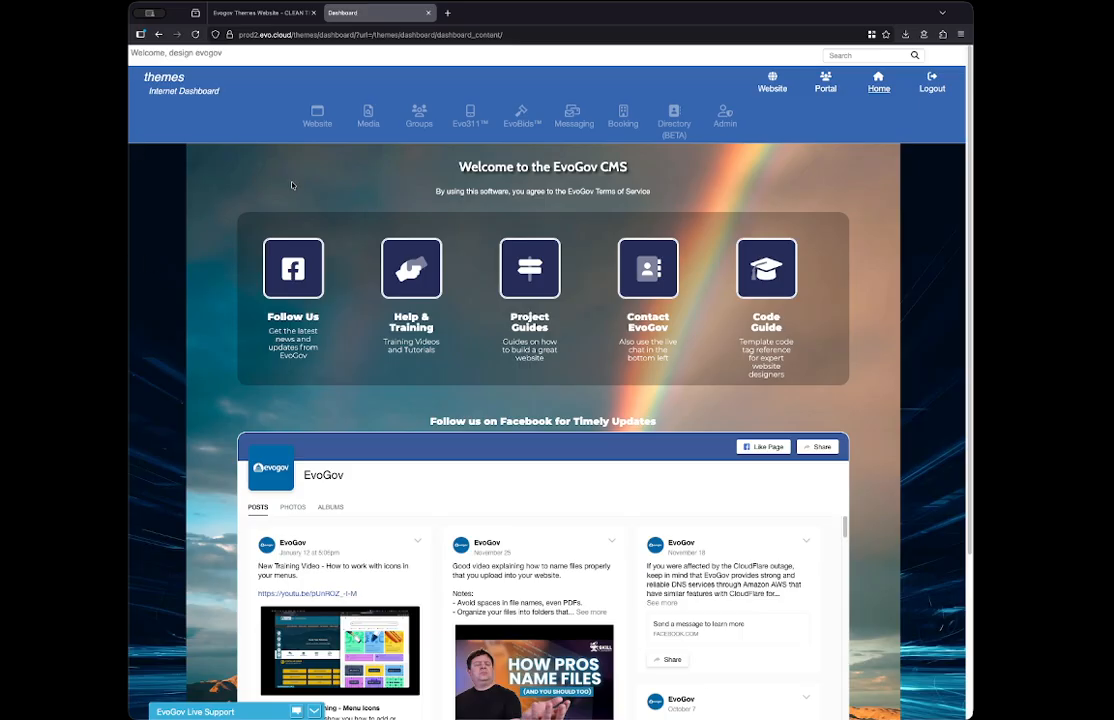
mouse_move(317, 117)
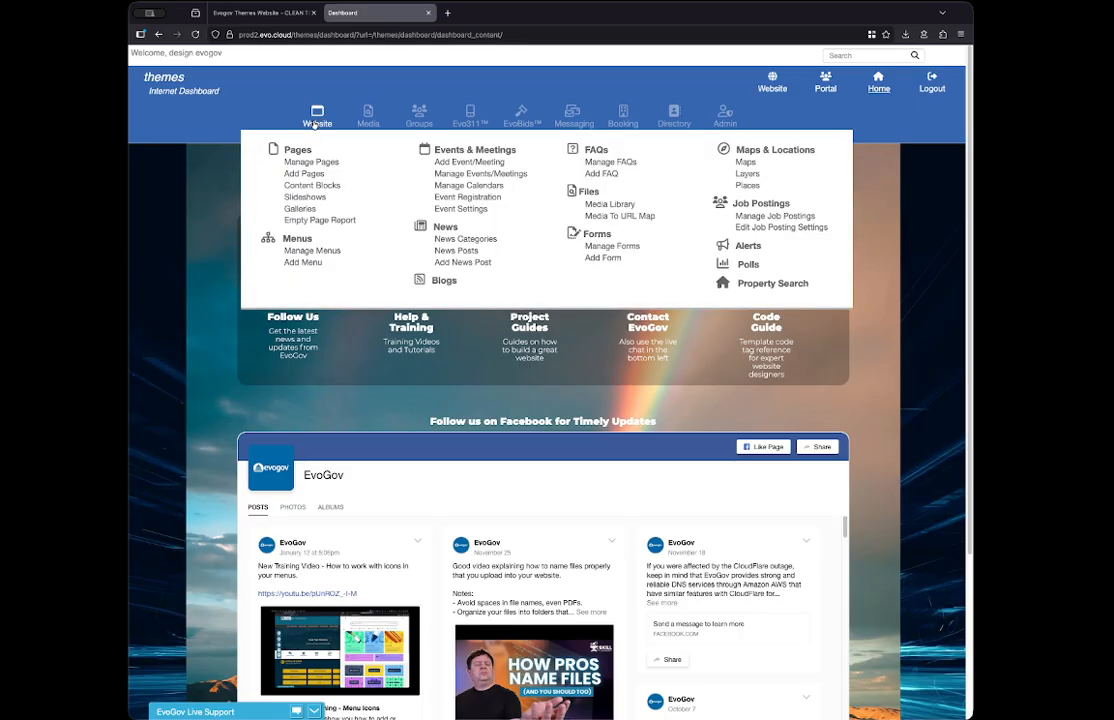
click(318, 251)
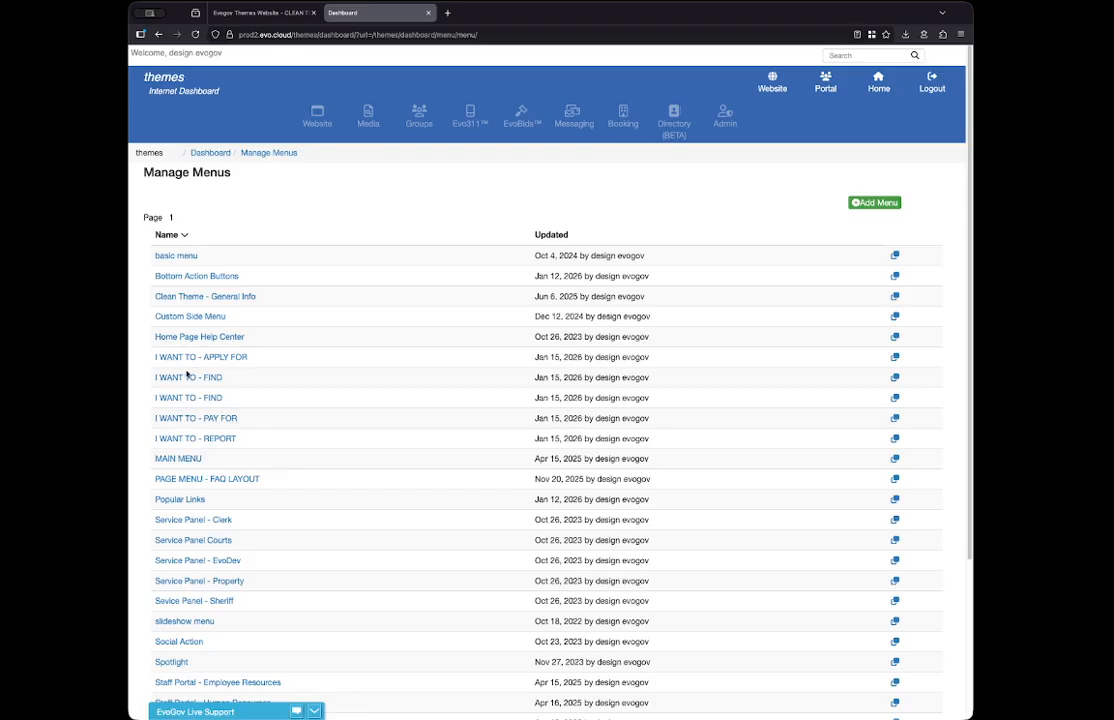
scroll(186, 374, down, 1)
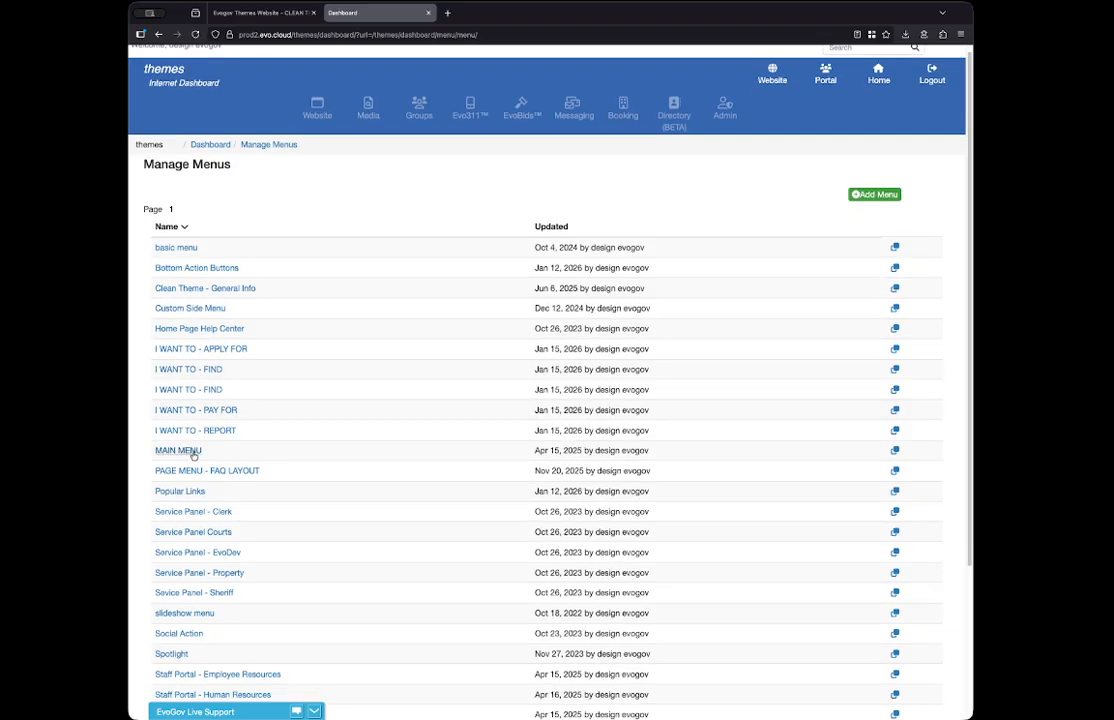
scroll(176, 240, down, 1)
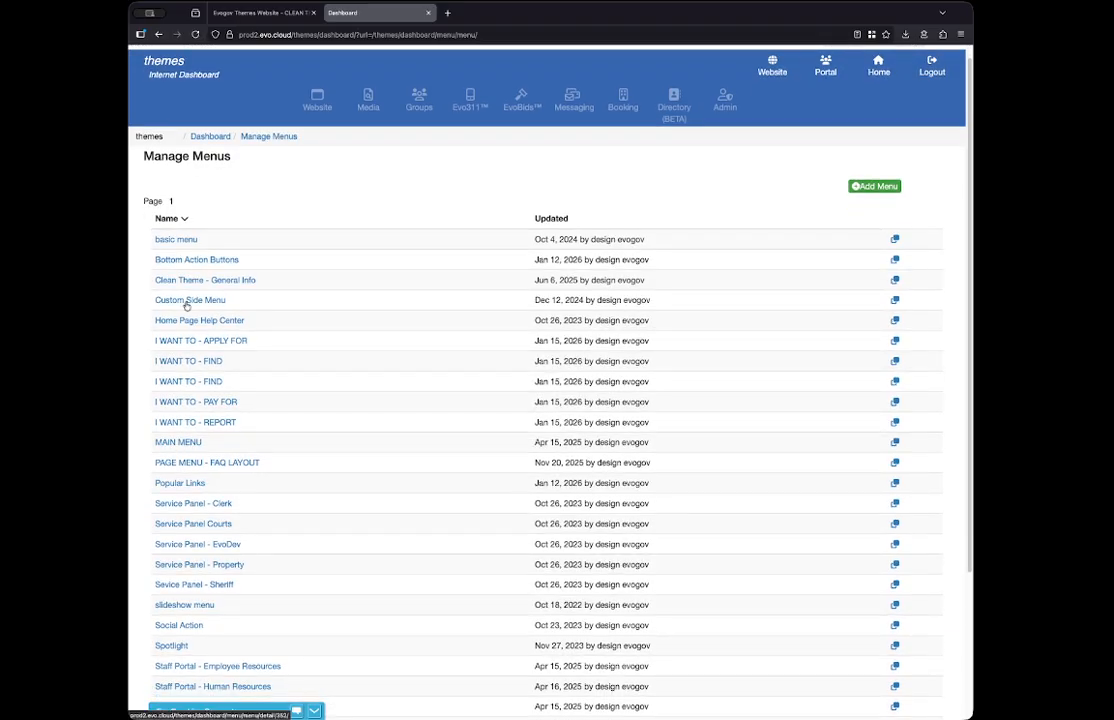
click(180, 453)
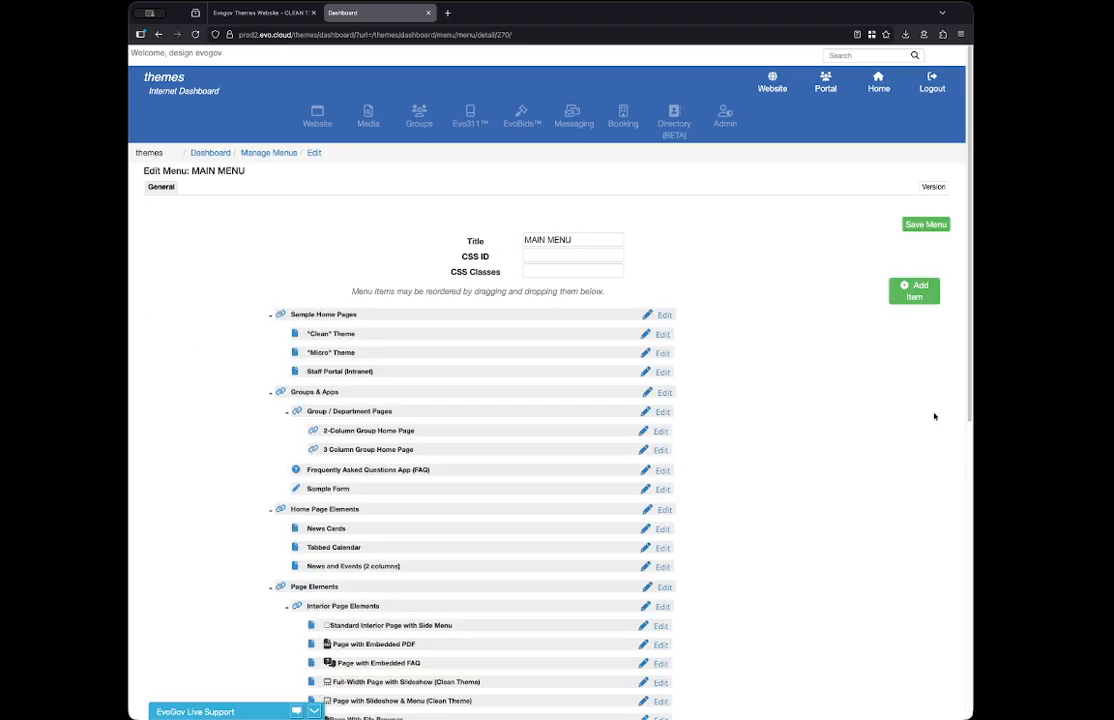
- Compare the items listed in MAIN MENU with the dropdowns in the live website's navigation
scroll(826, 467, down, 2)
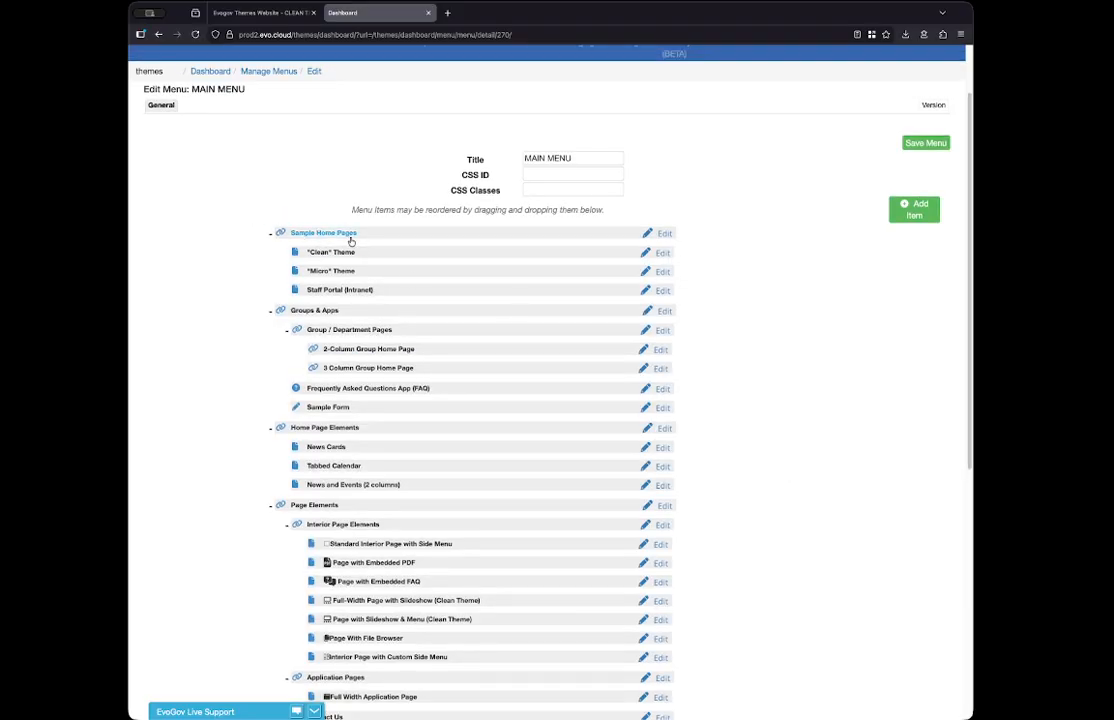
click(268, 13)
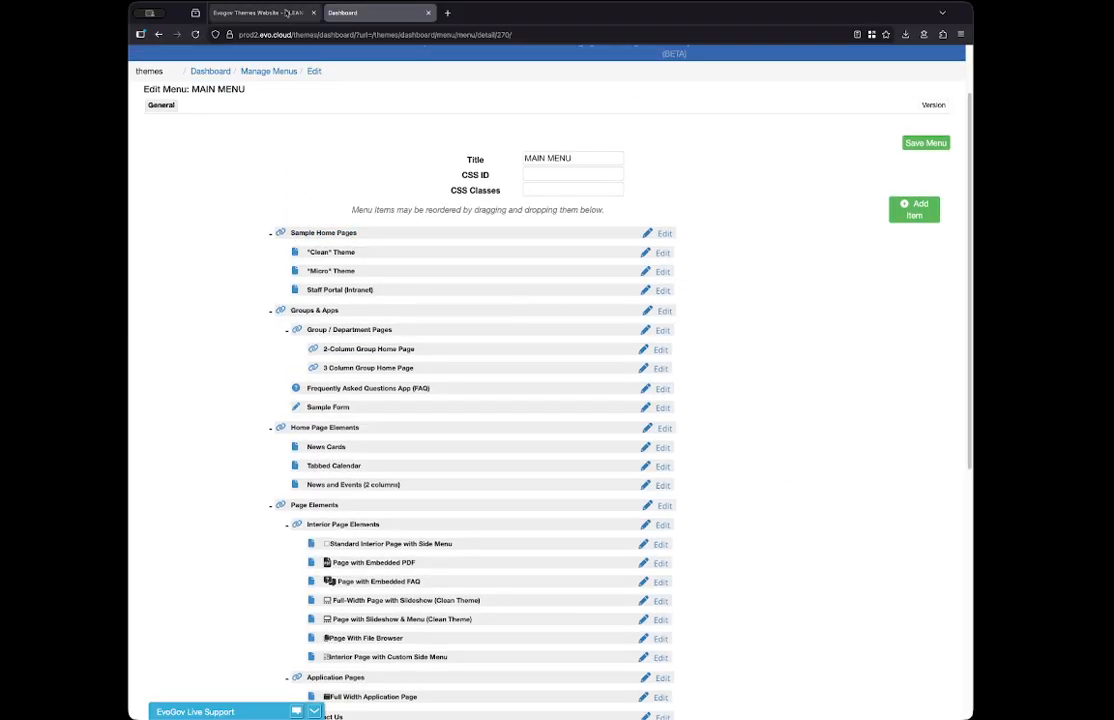
mouse_move(304, 146)
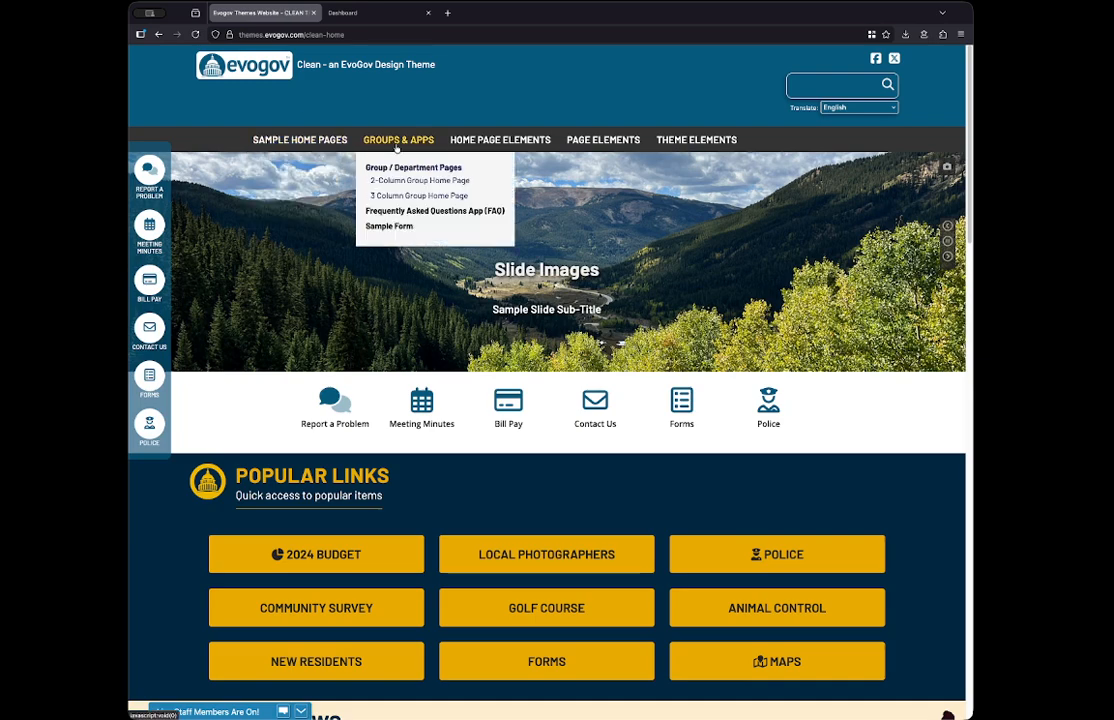
key(ctrl+Tab)
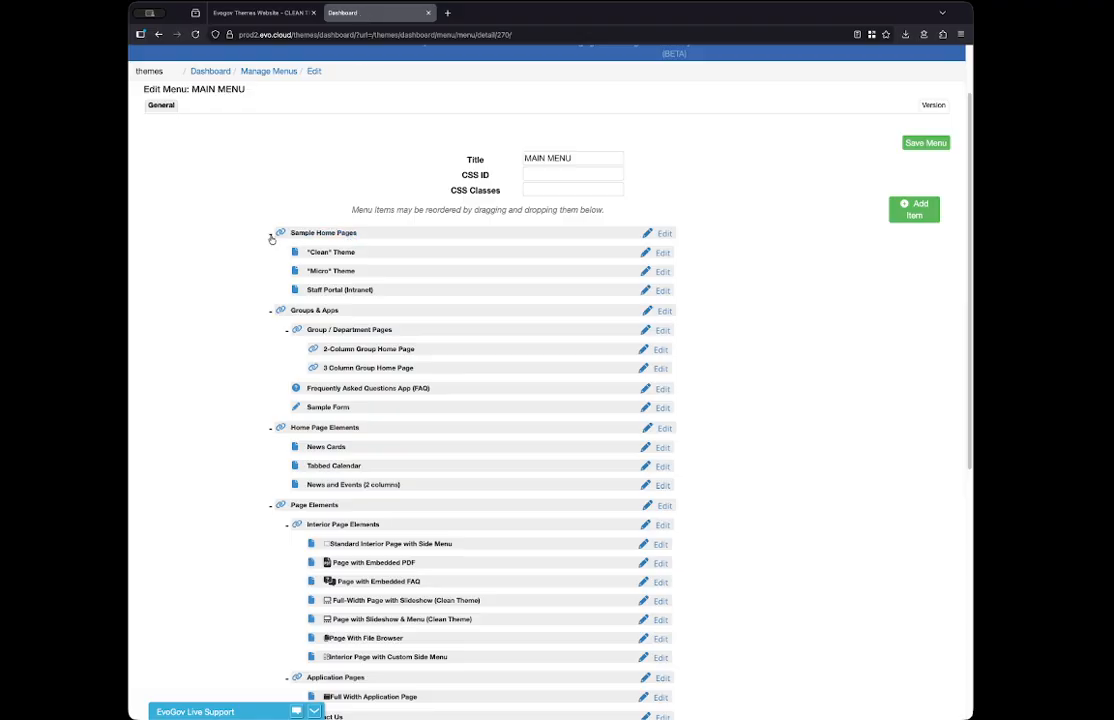
- Collapse all the top-level items of MAIN MENU, from Sample Home Pages through Theme Elements
click(269, 234)
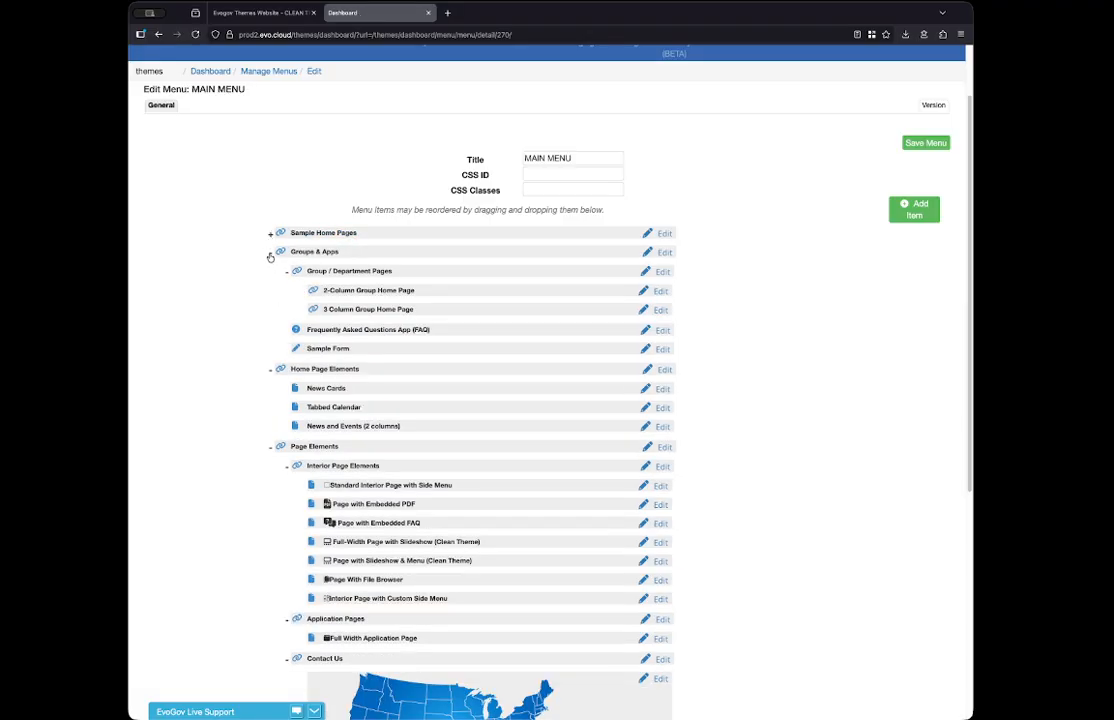
click(269, 254)
click(270, 272)
click(269, 291)
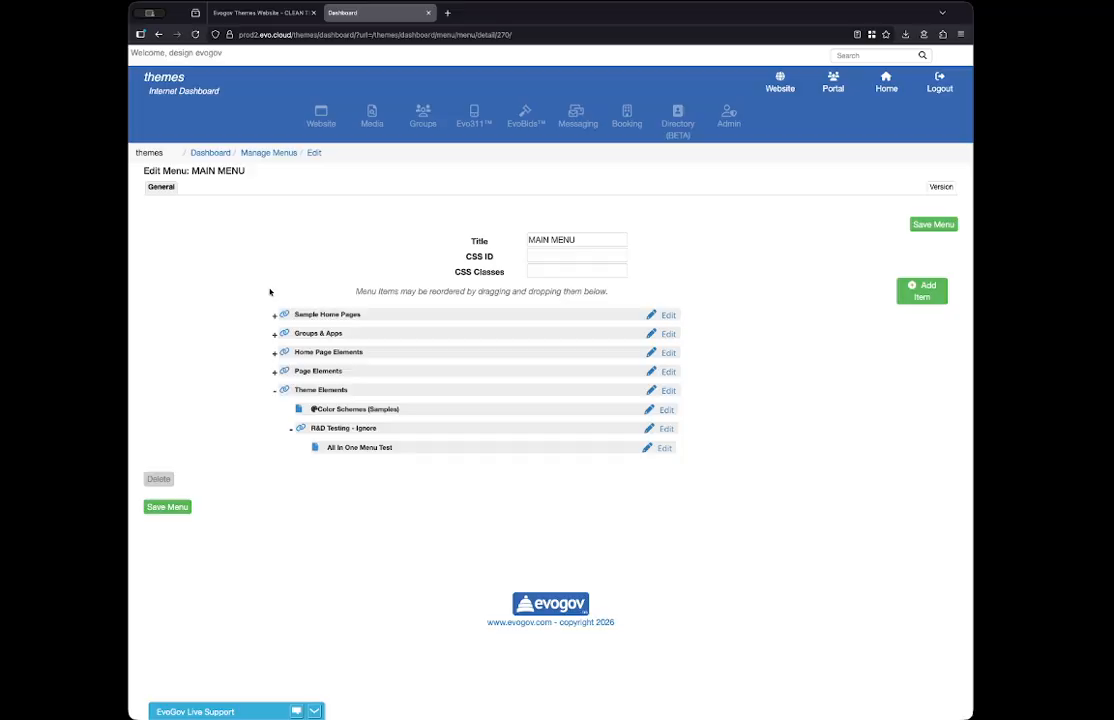
click(274, 392)
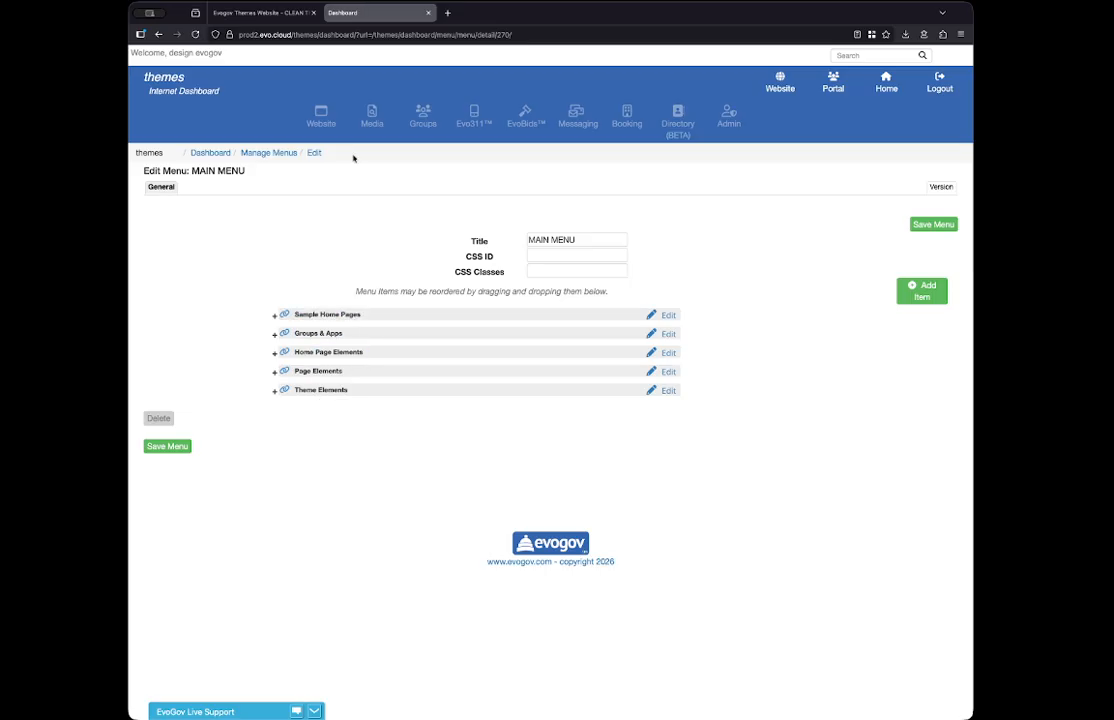
- Check the collapsed top-level items against the live website's navigation, and expand Sample Home Pages in the menu editor
click(283, 13)
mouse_move(714, 143)
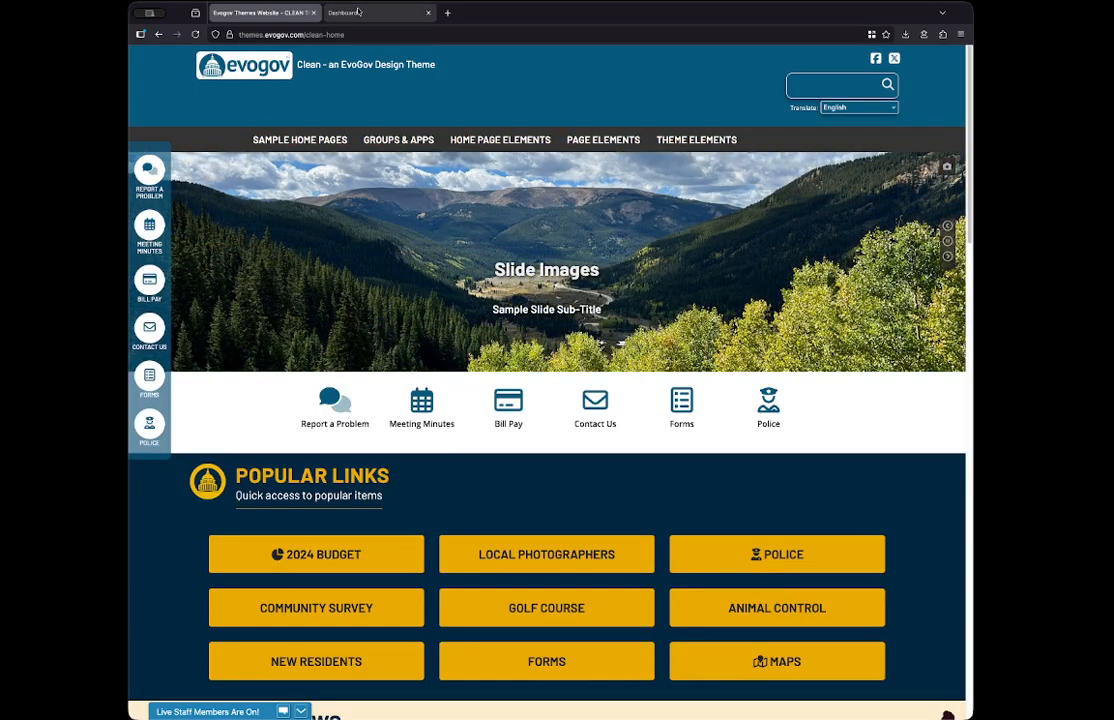
click(366, 15)
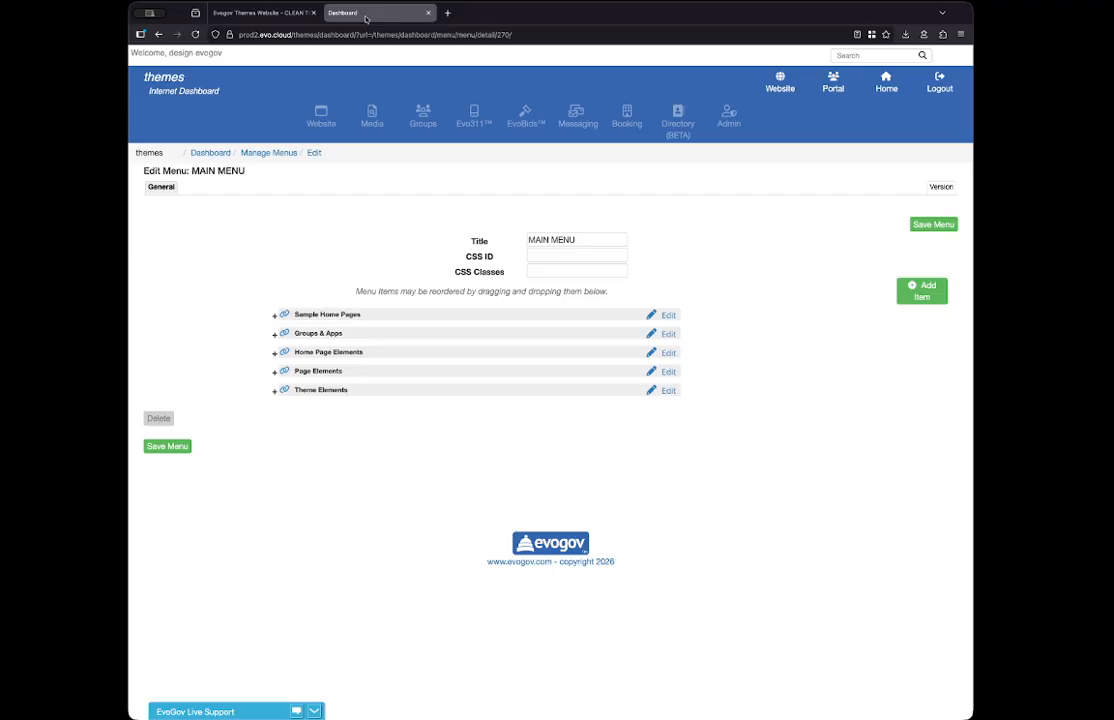
click(274, 315)
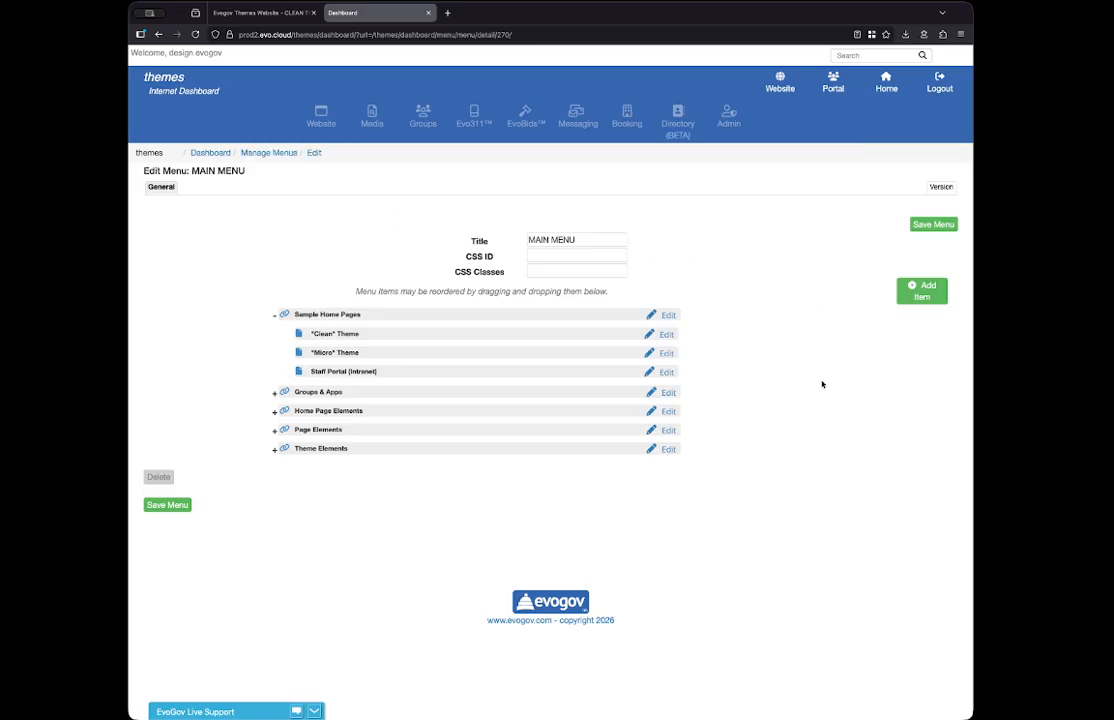
- Add a page item to MAIN MENU that links to the published page "Features - News Cards", without a parent
click(926, 297)
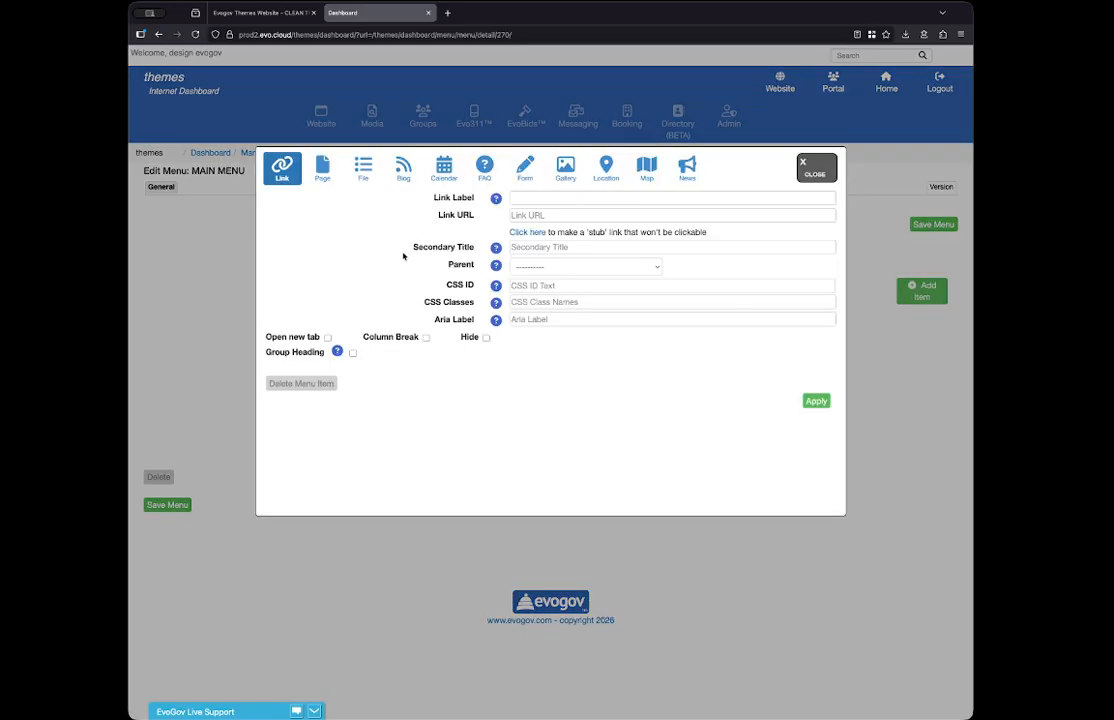
click(322, 168)
scroll(320, 254, down, 10)
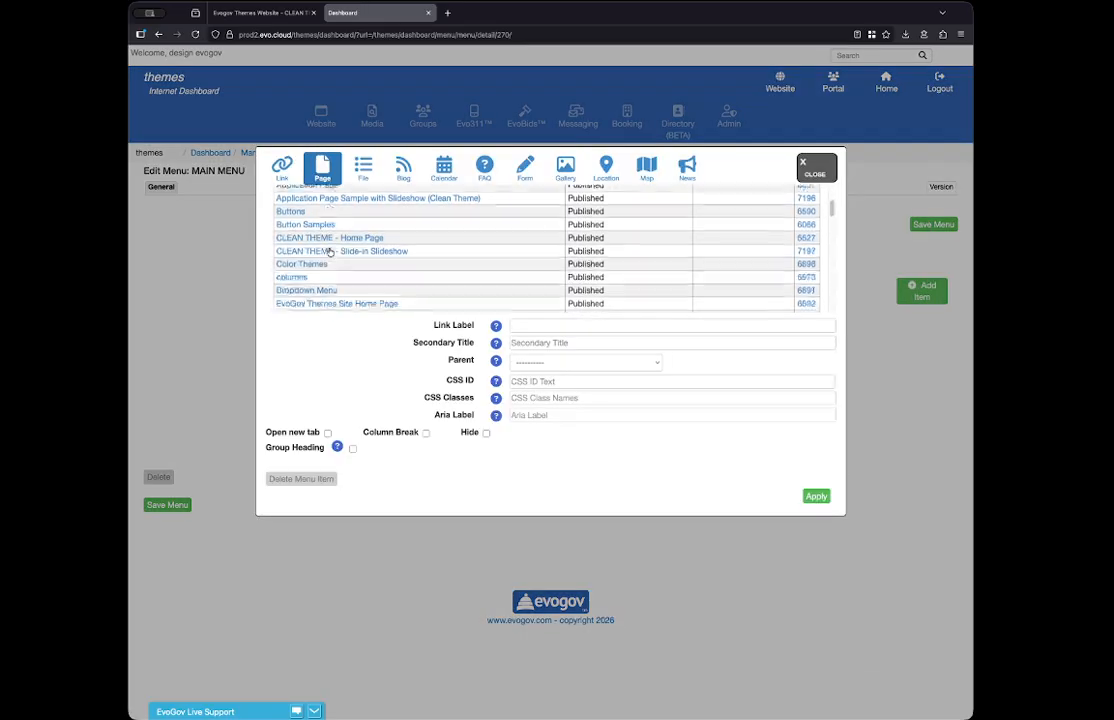
scroll(330, 252, down, 10)
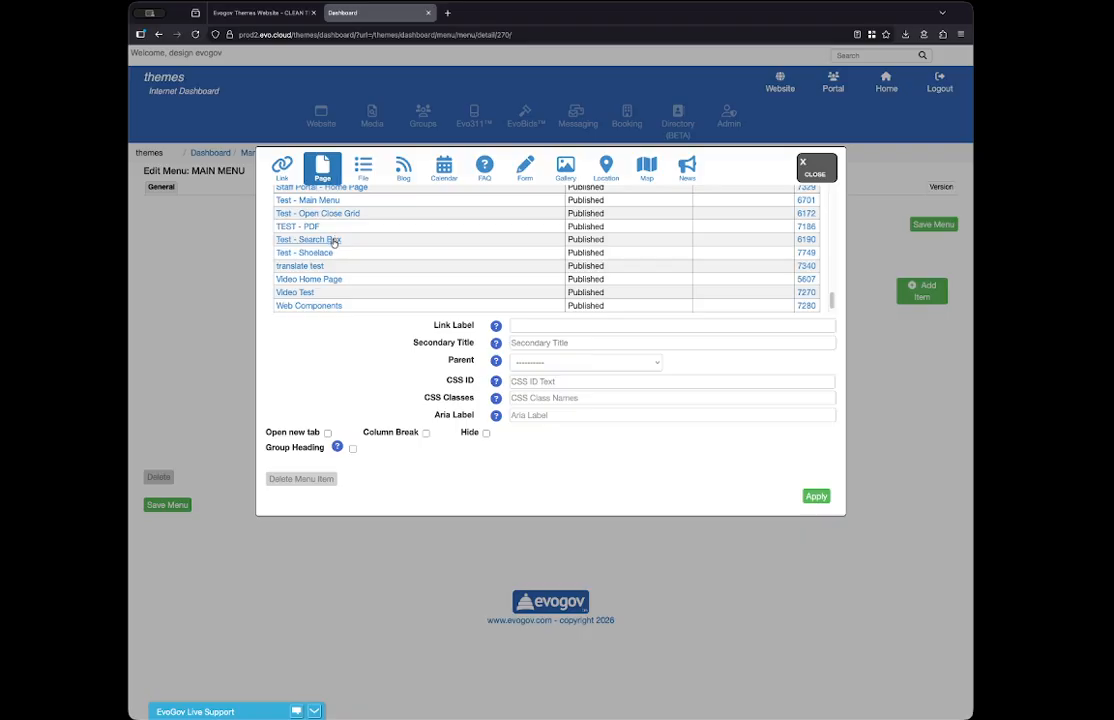
scroll(334, 242, up, 10)
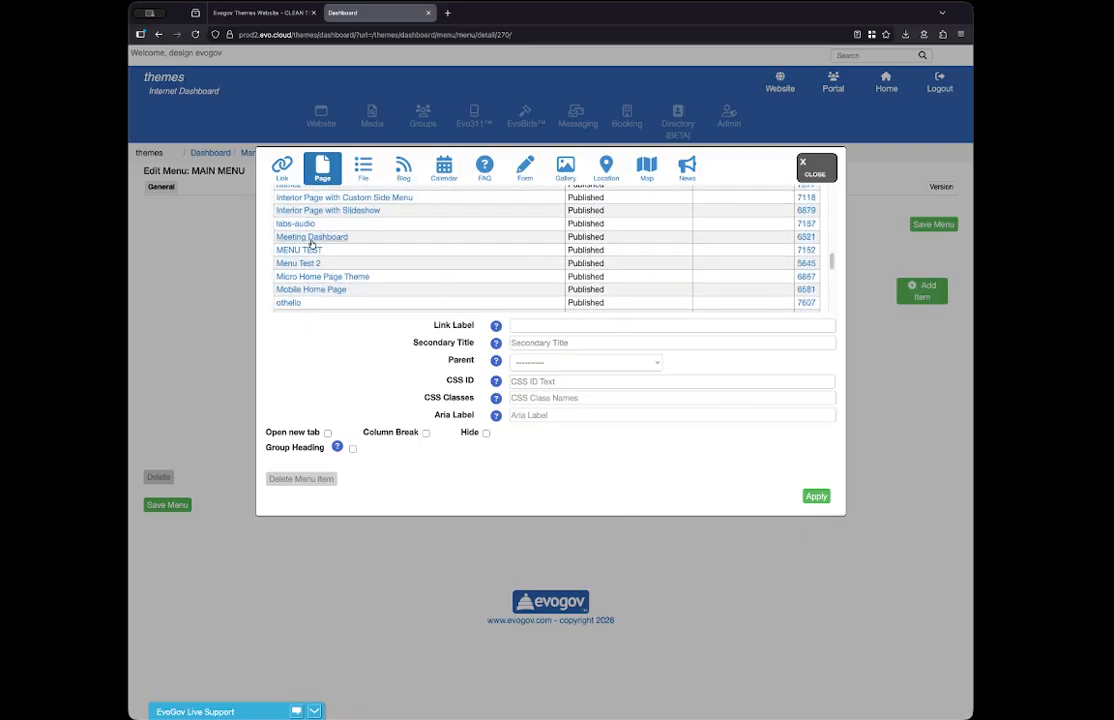
scroll(311, 244, up, 1)
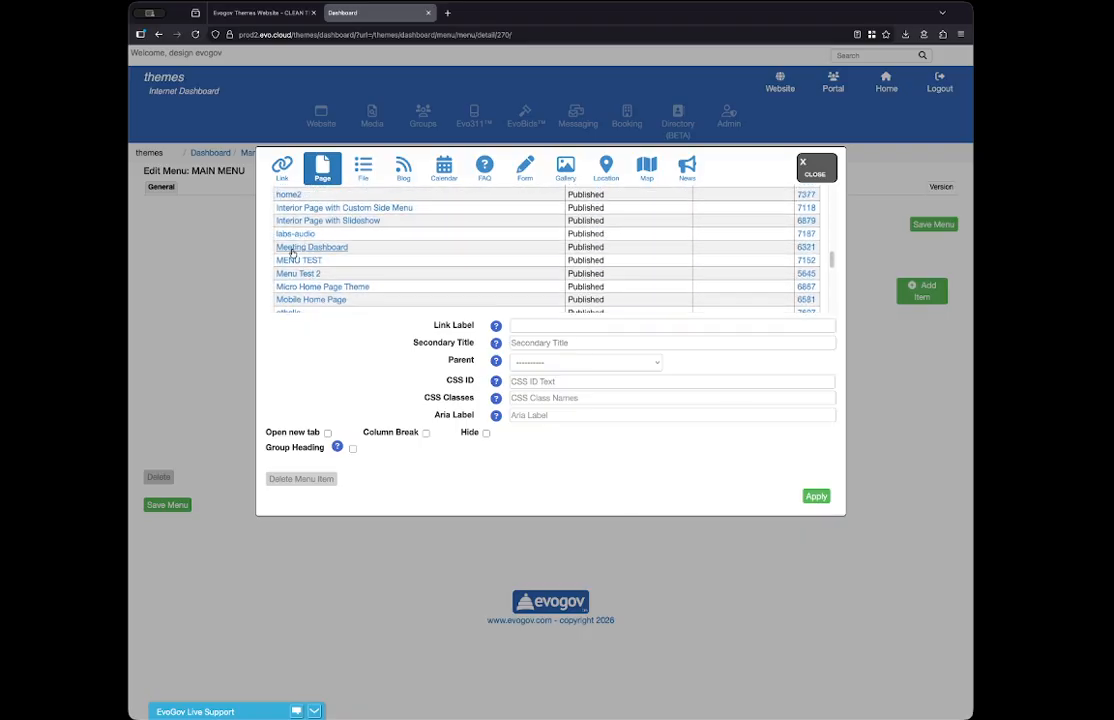
scroll(290, 254, up, 4)
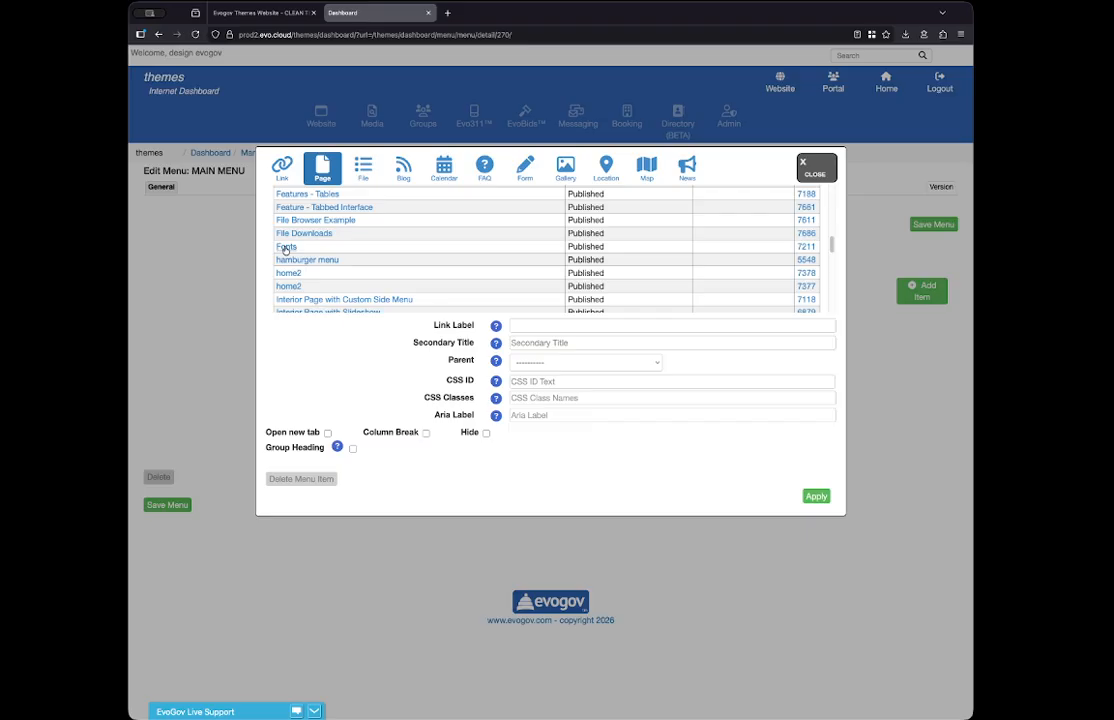
scroll(286, 249, up, 2)
scroll(300, 228, up, 2)
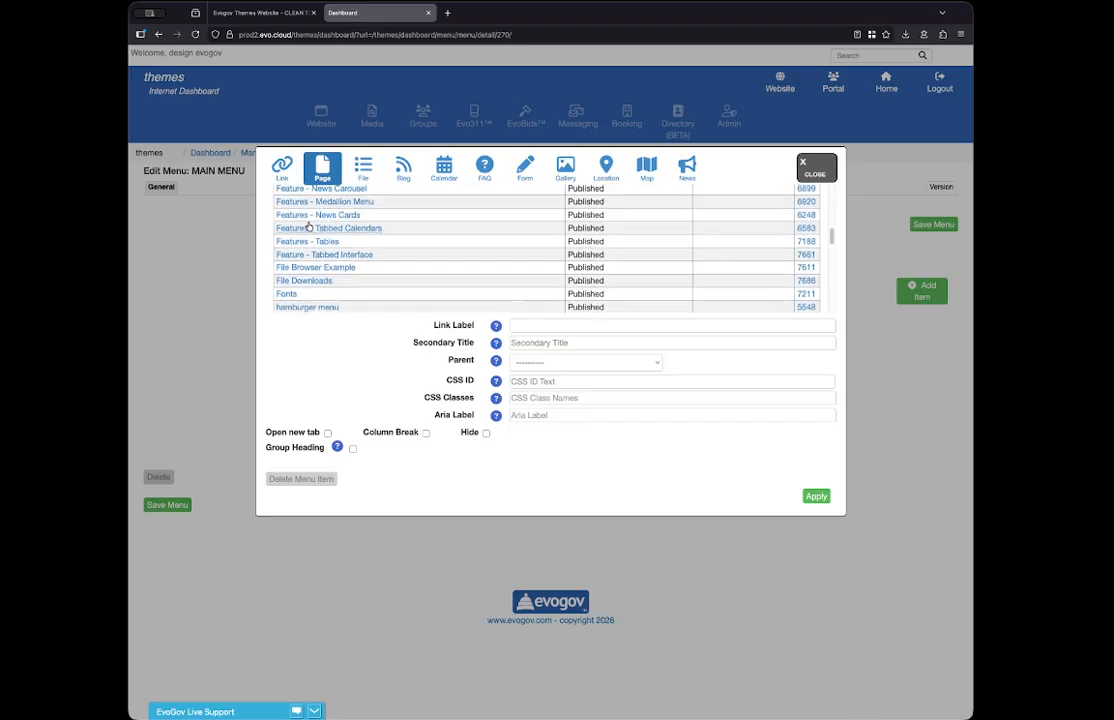
click(292, 231)
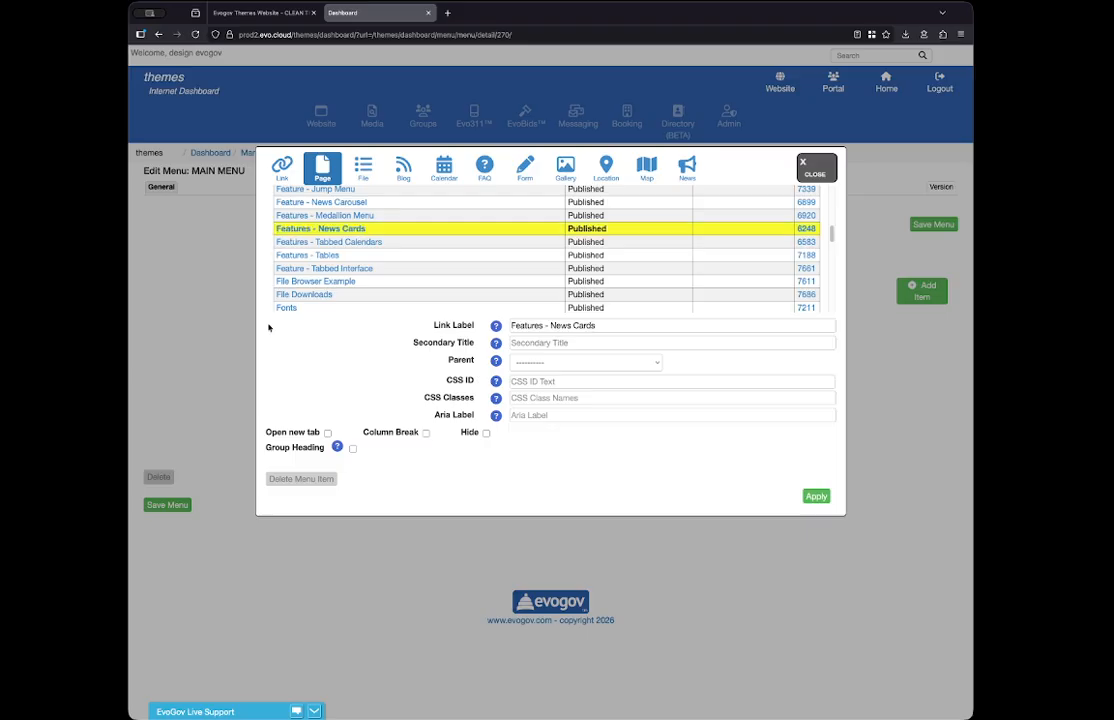
click(816, 496)
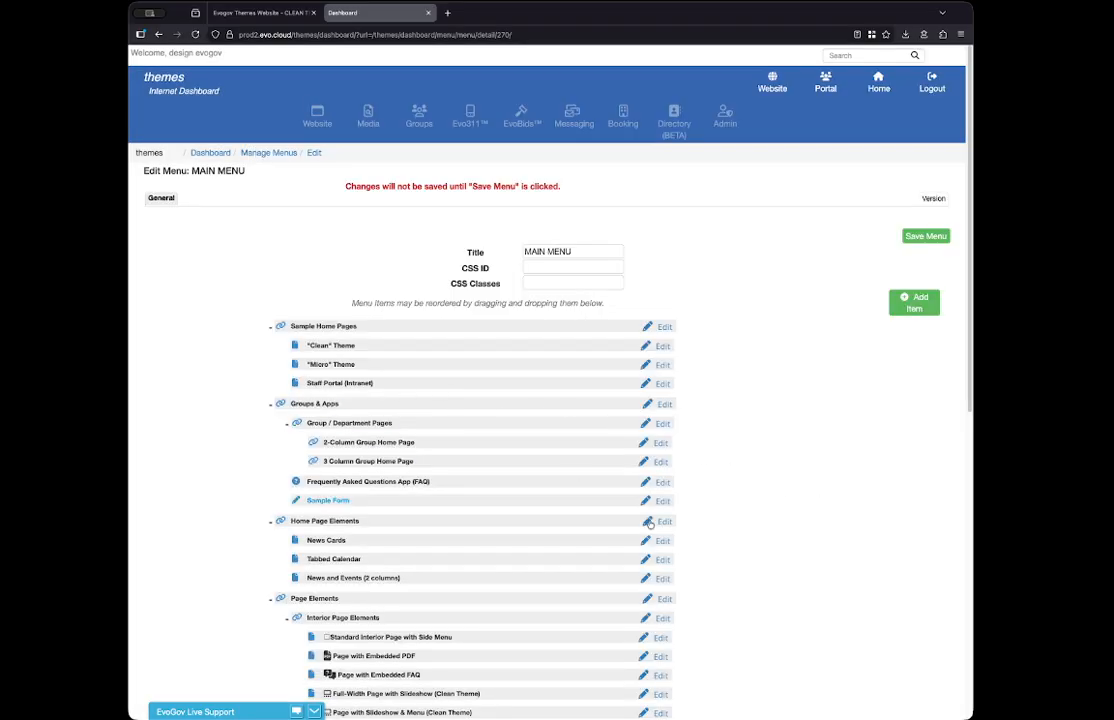
- Move the "Features - News Cards" item under Sample Home Pages, between the "Clean" Theme and "Micro" Theme items
scroll(759, 657, down, 8)
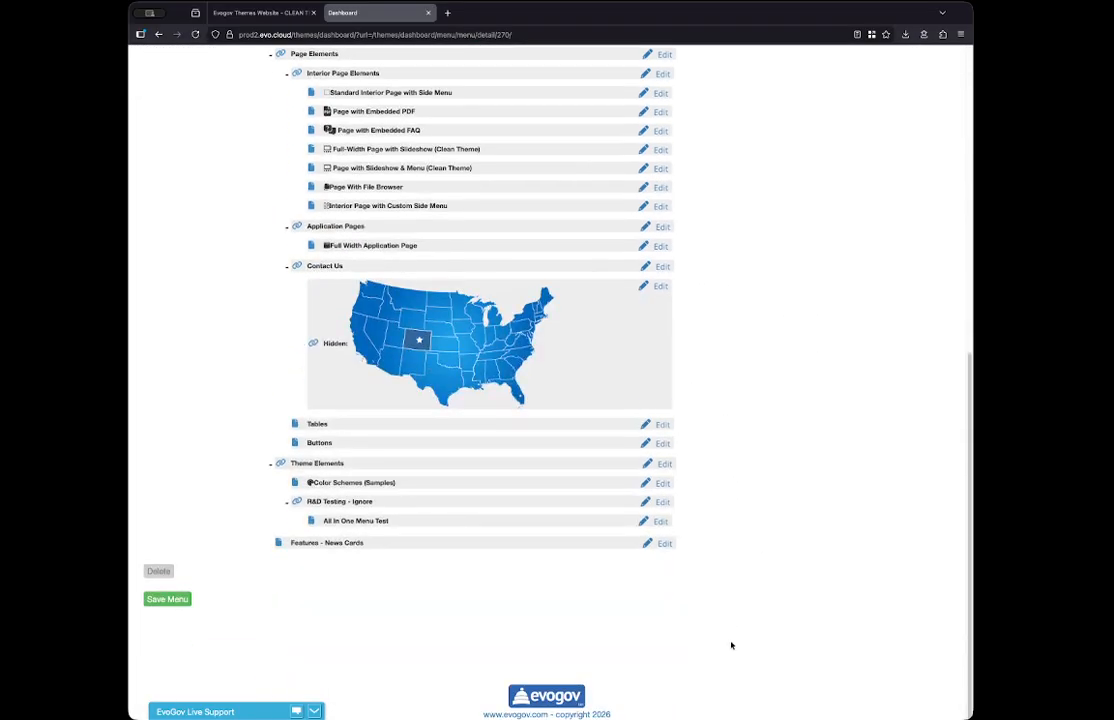
drag(386, 550, 410, 376)
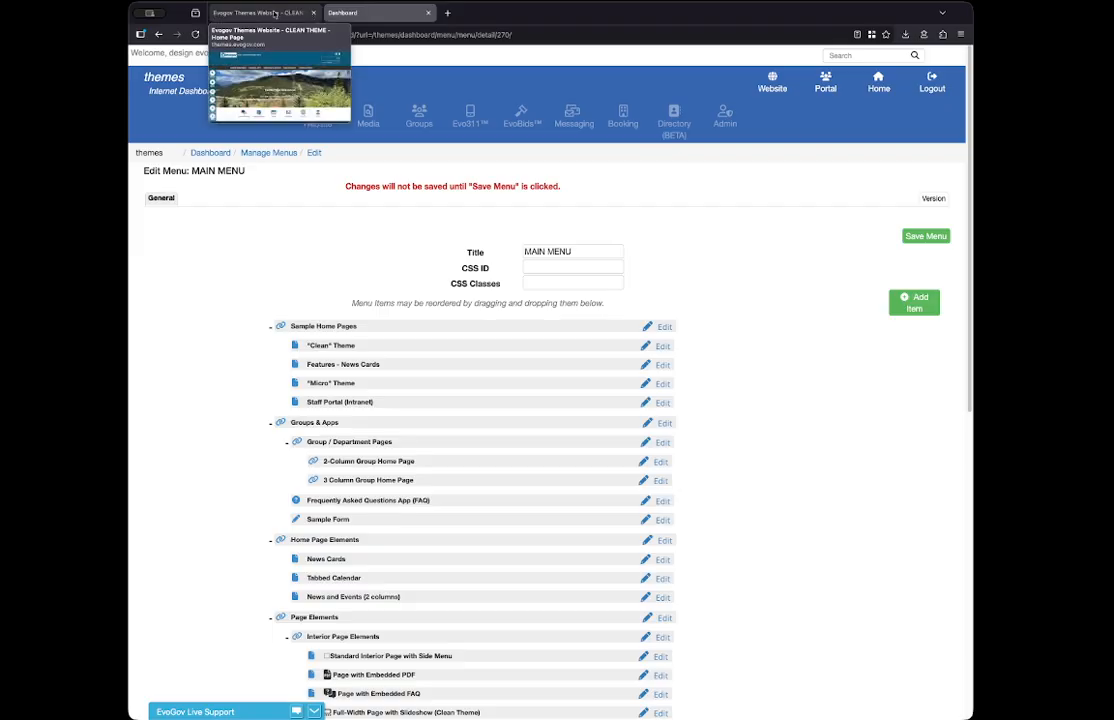
- Reload the live website and check its Sample Home Pages dropdown, and review the unsaved-changes notice in the menu editor
click(248, 12)
click(195, 35)
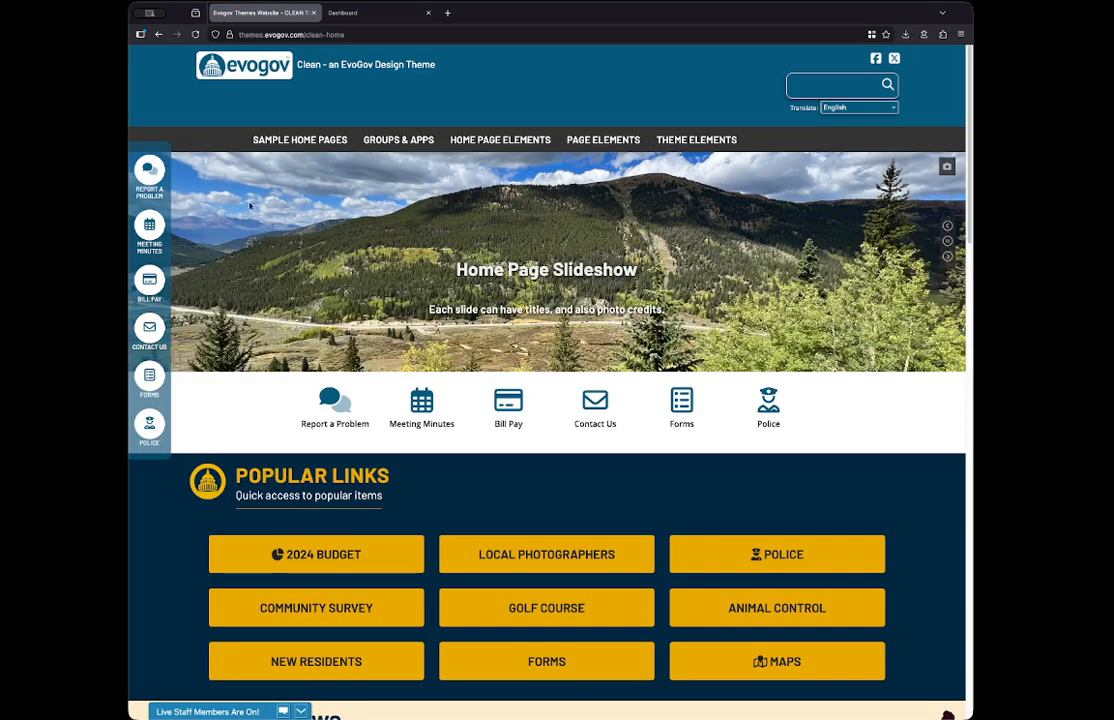
mouse_move(258, 135)
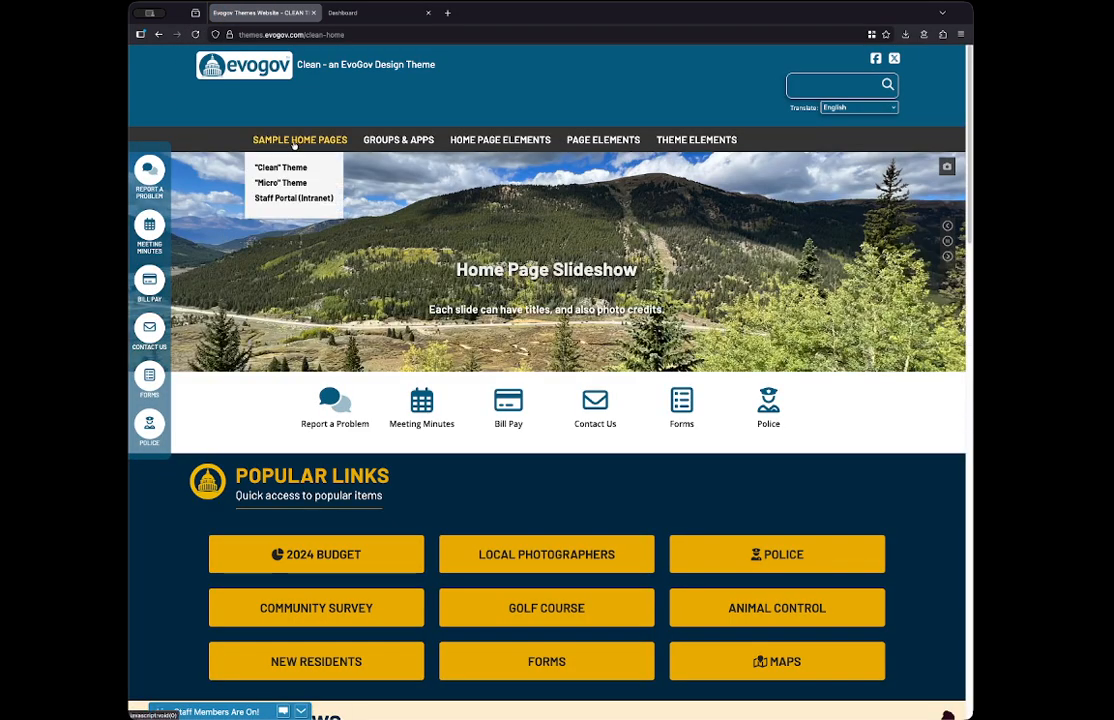
click(342, 12)
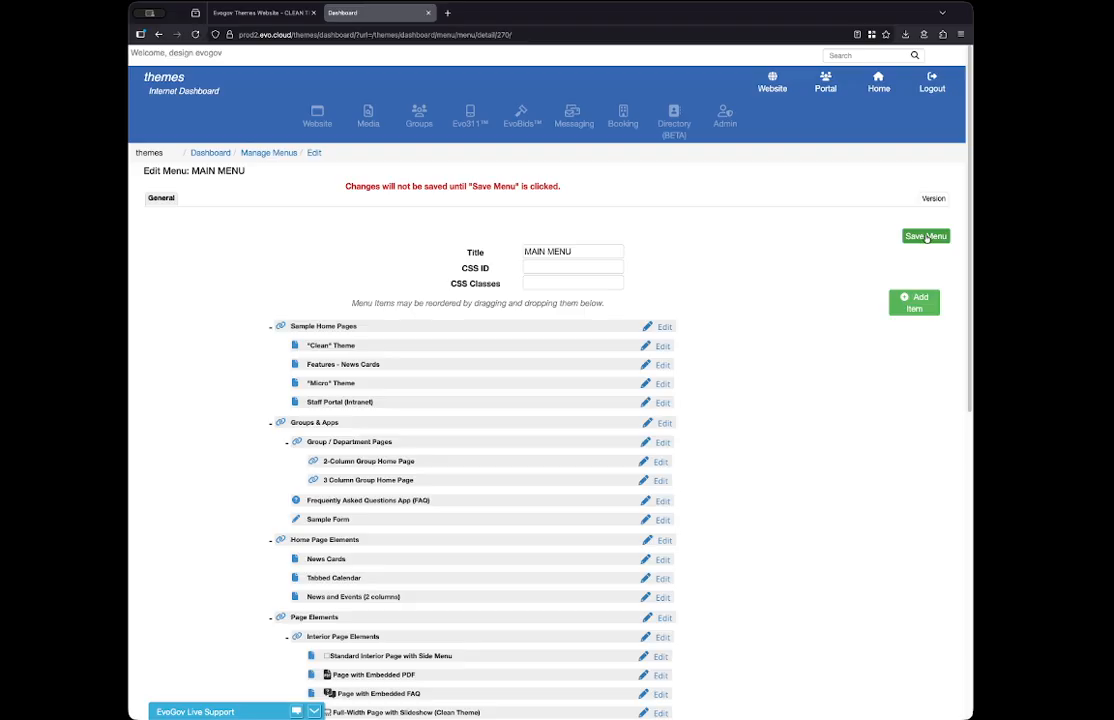
drag(343, 188, 572, 195)
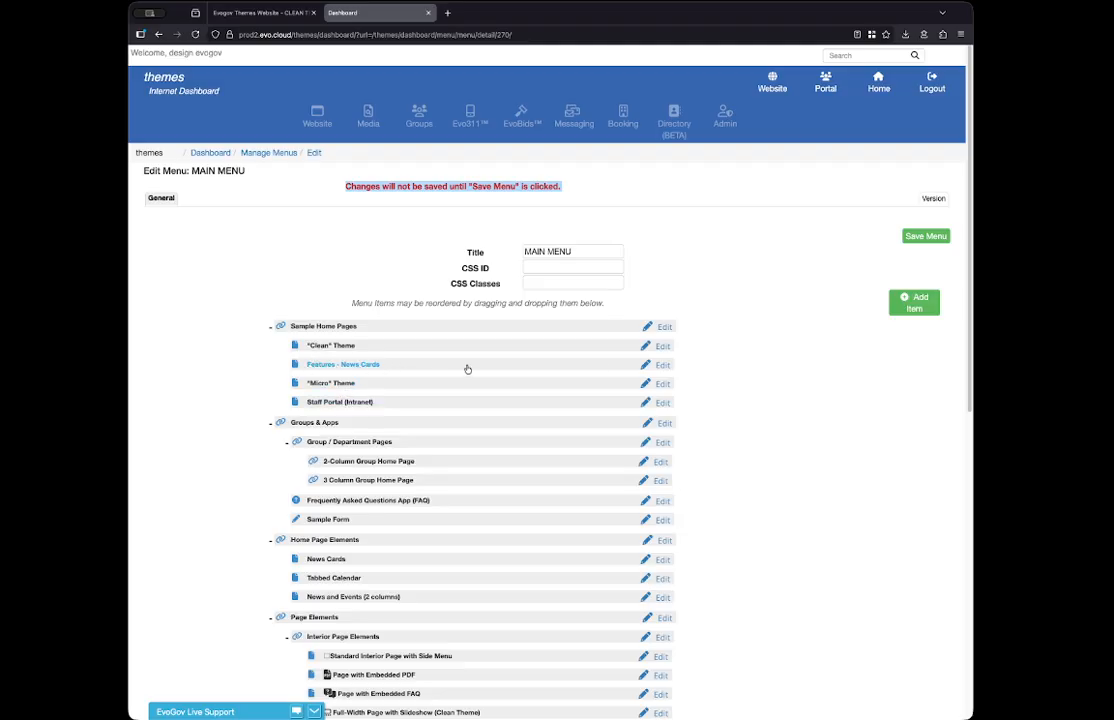
- Delete the "Features - News Cards" item from MAIN MENU
click(660, 366)
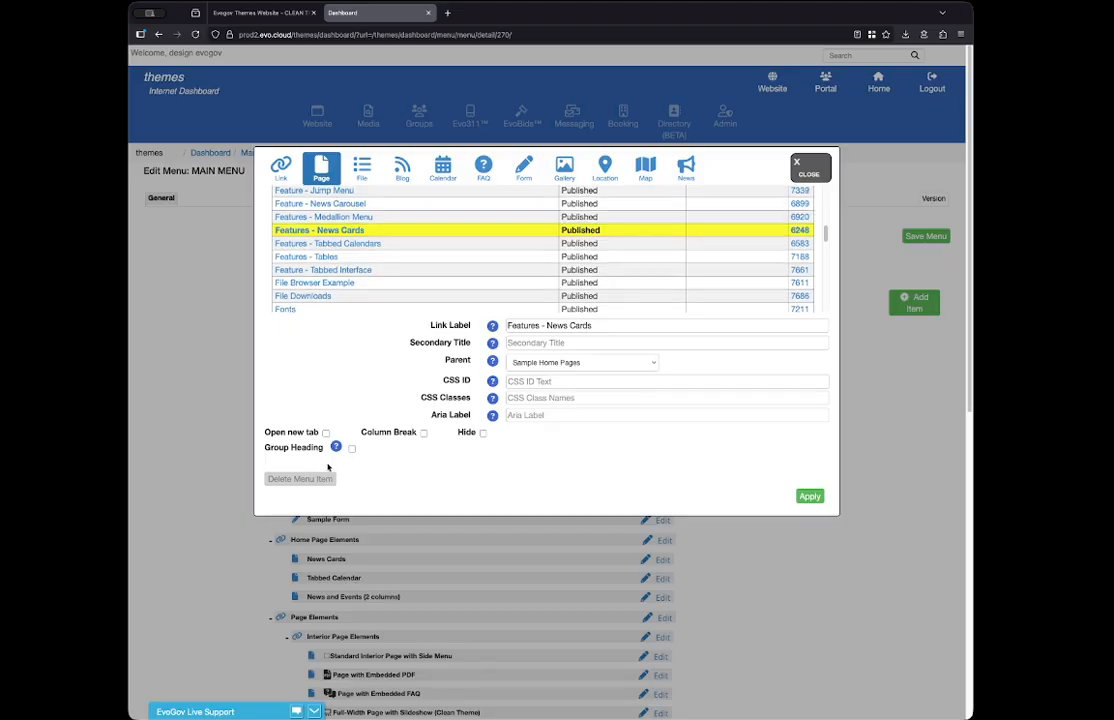
click(300, 478)
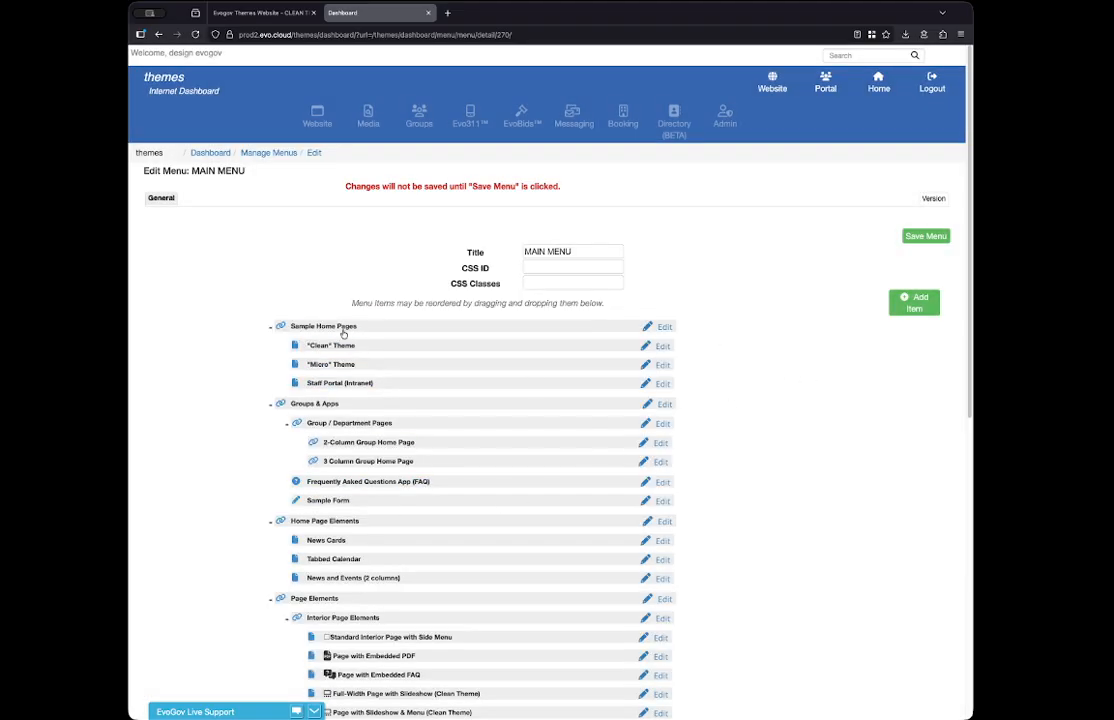
- Add a page item to MAIN MENU that links to the published page "Features - News Cards", with Sample Home Pages as its parent
click(914, 306)
click(321, 168)
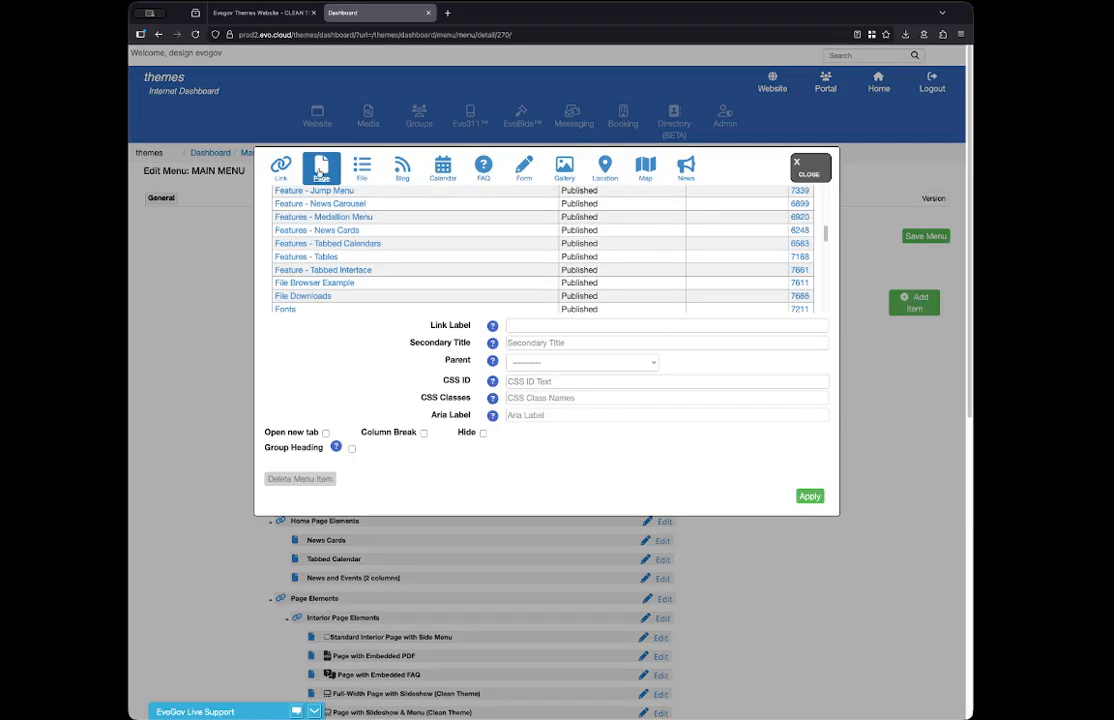
click(345, 230)
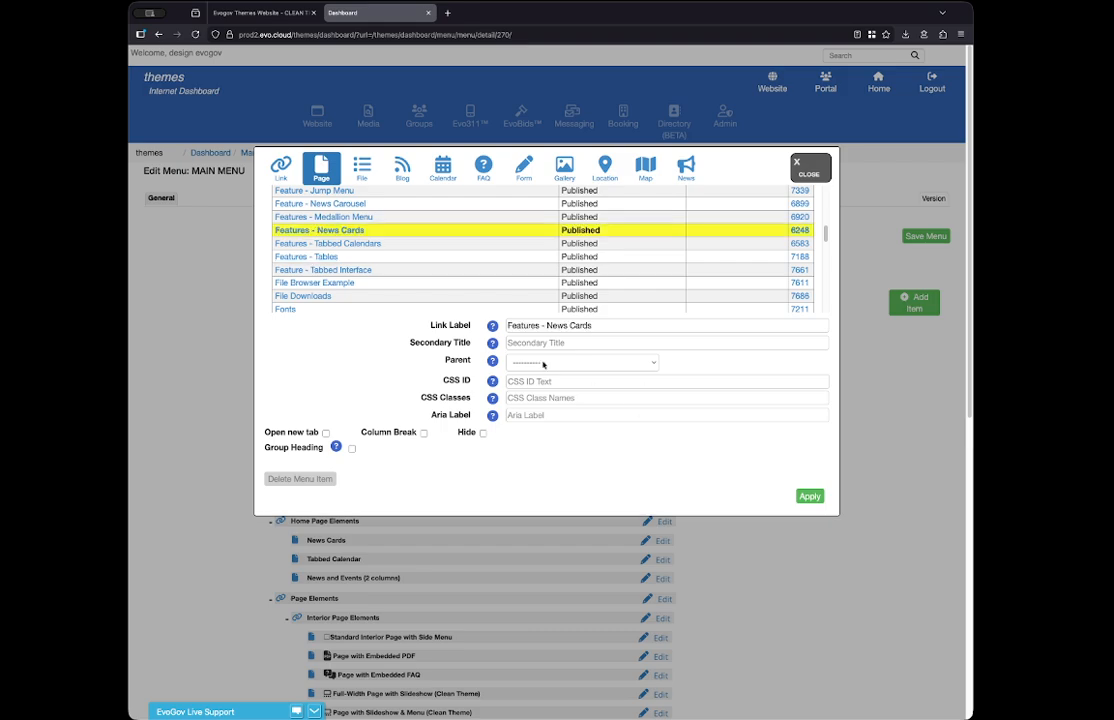
drag(440, 360, 475, 366)
drag(410, 343, 469, 345)
click(457, 352)
drag(474, 343, 407, 346)
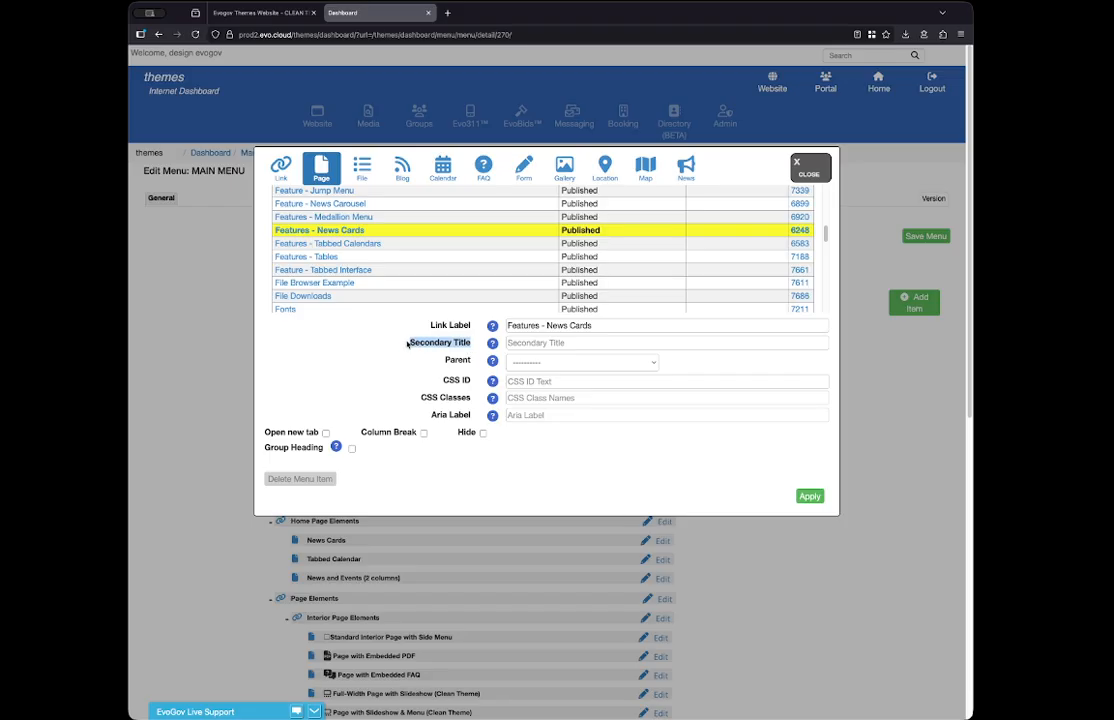
click(518, 378)
click(522, 364)
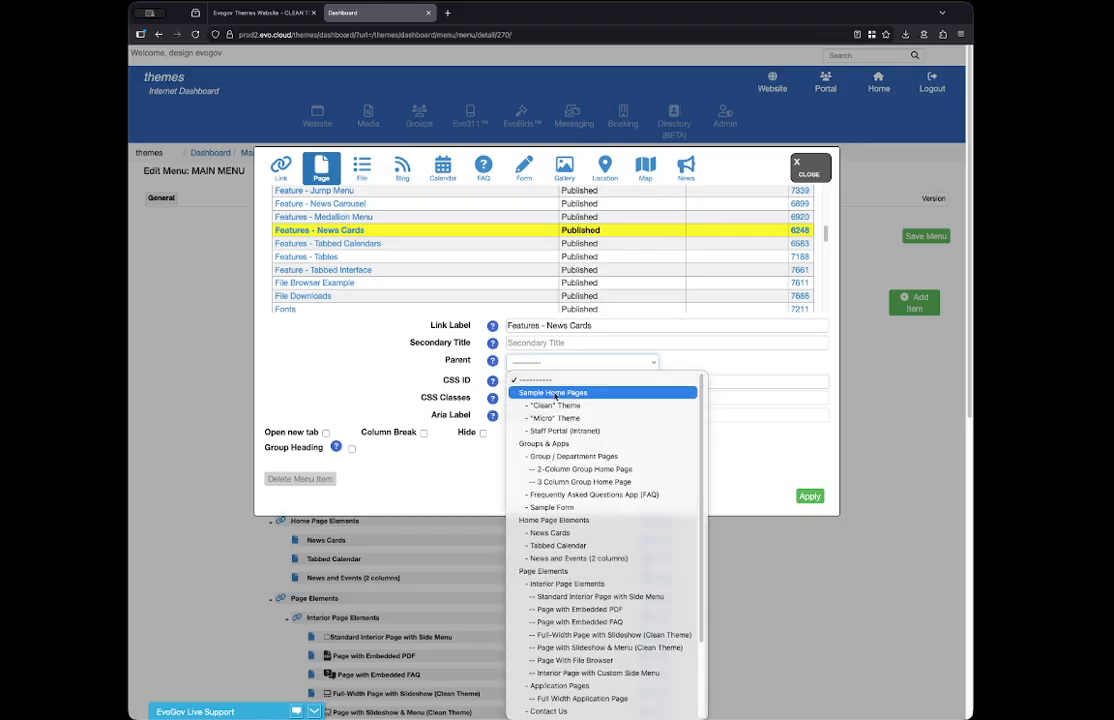
click(556, 393)
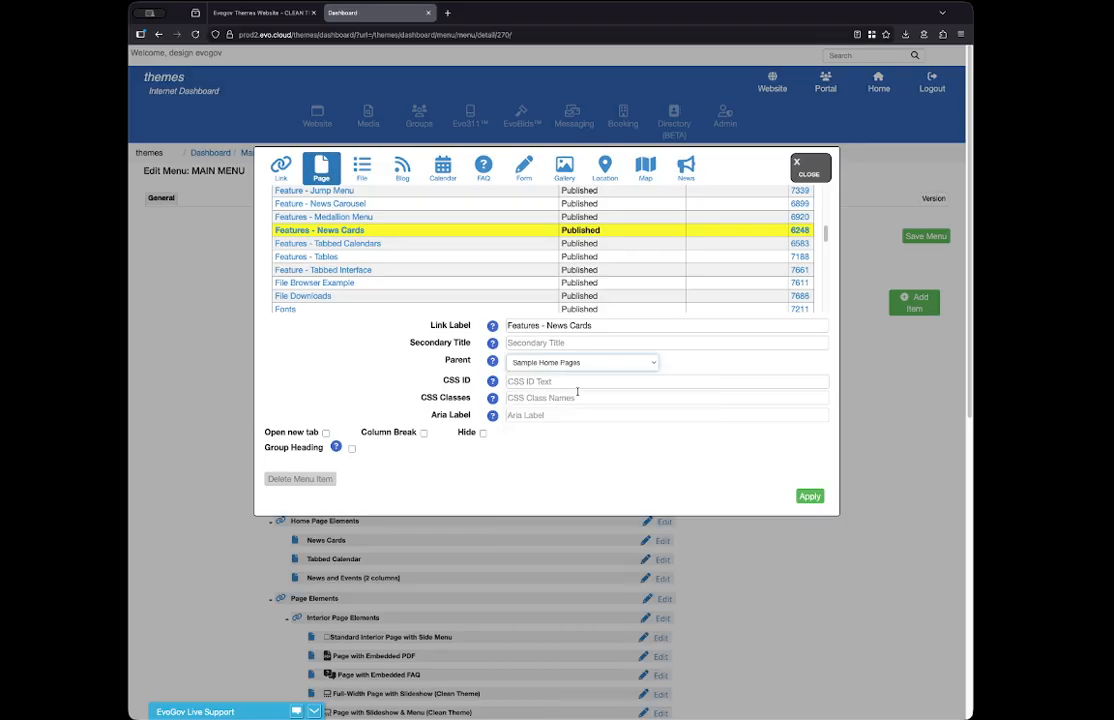
click(810, 497)
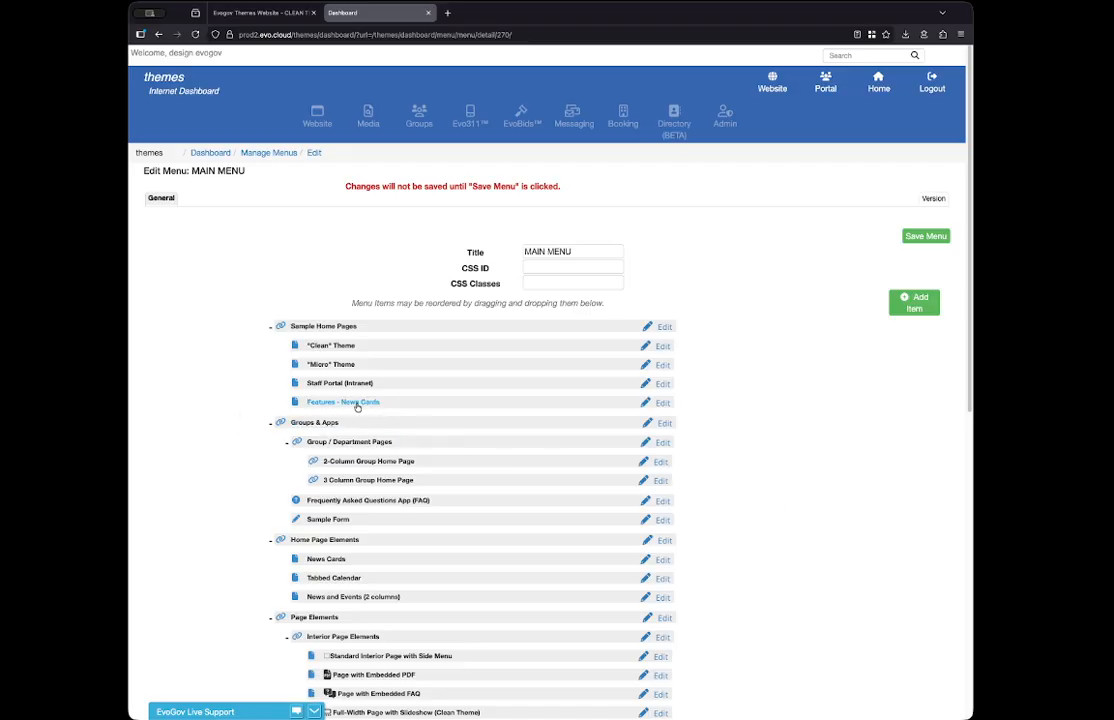
- Move the "Features - News Cards" item between "Micro" Theme and Staff Portal (Intranet), and save the menu
scroll(222, 548, down, 5)
scroll(222, 546, up, 6)
mouse_move(397, 407)
mouse_down()
mouse_move(398, 360)
mouse_move(398, 384)
mouse_up()
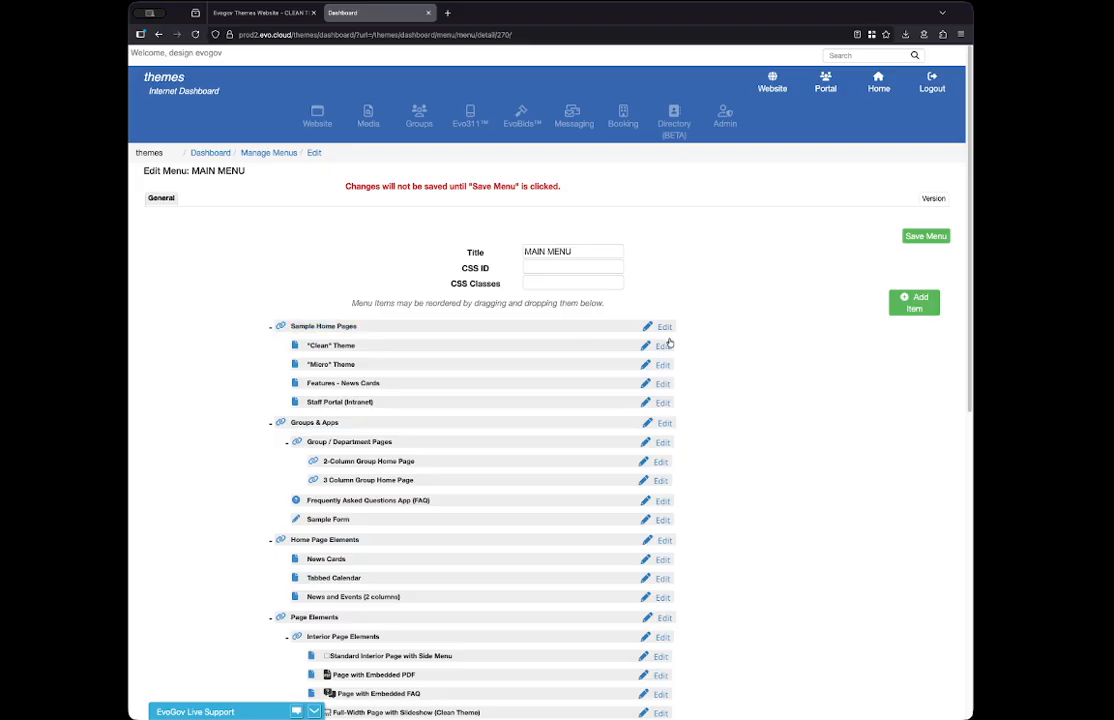
click(925, 236)
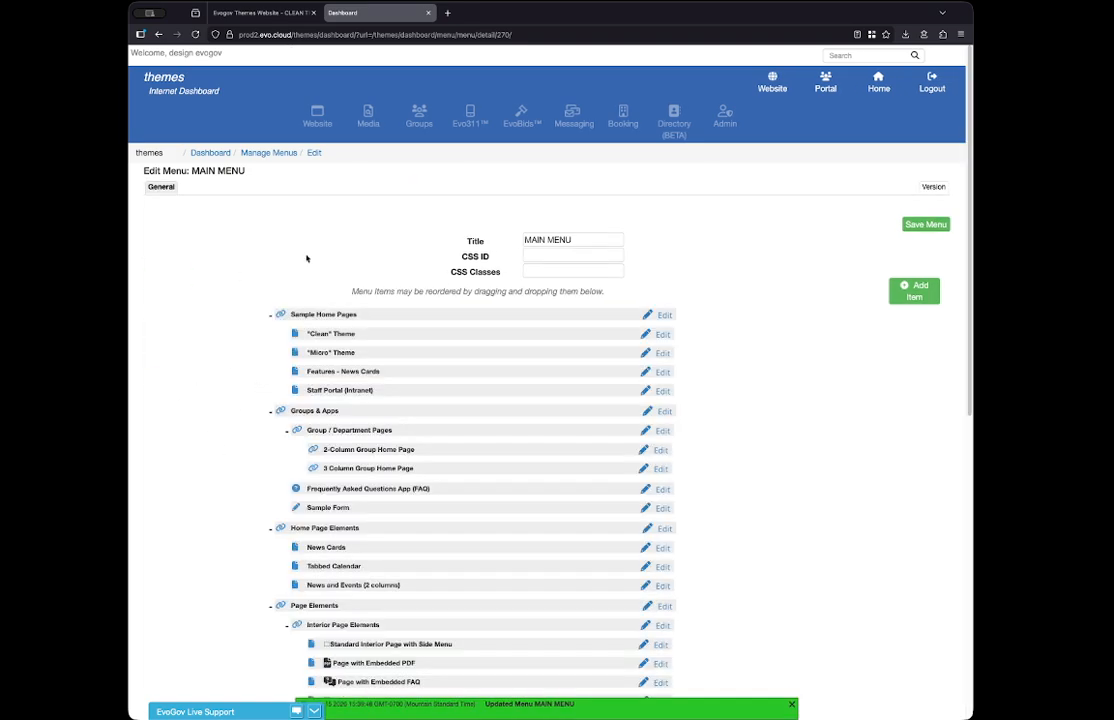
- Reload the live website and check the Sample Home Pages dropdown for the "Features - News Cards" link
click(215, 14)
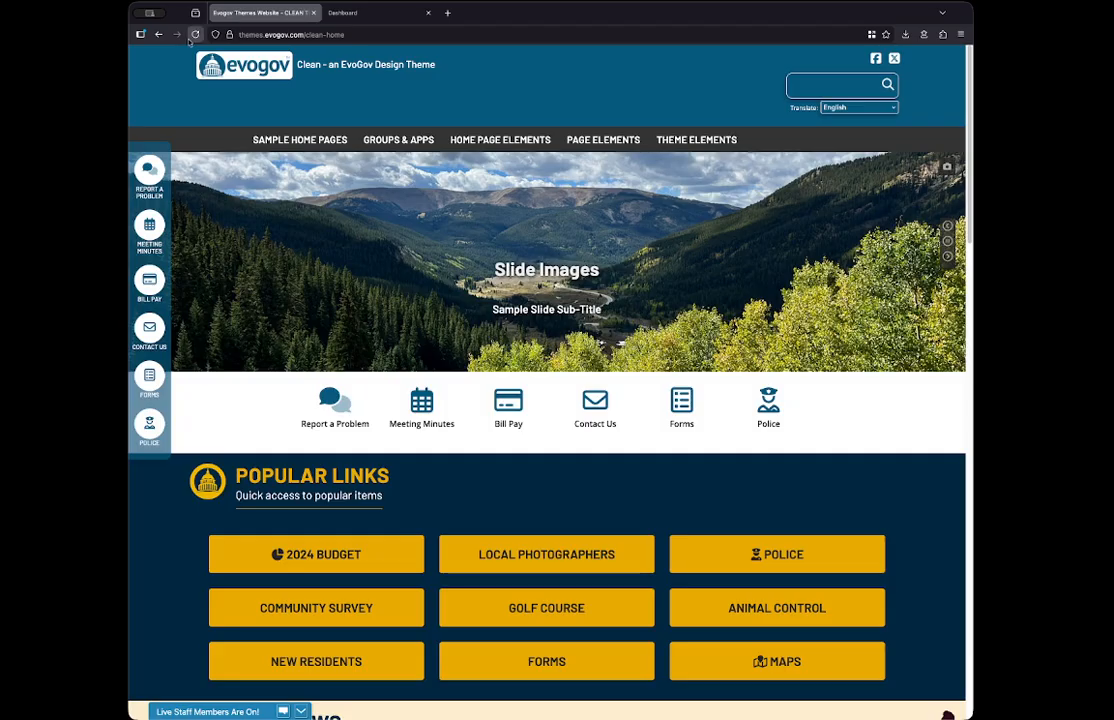
click(196, 34)
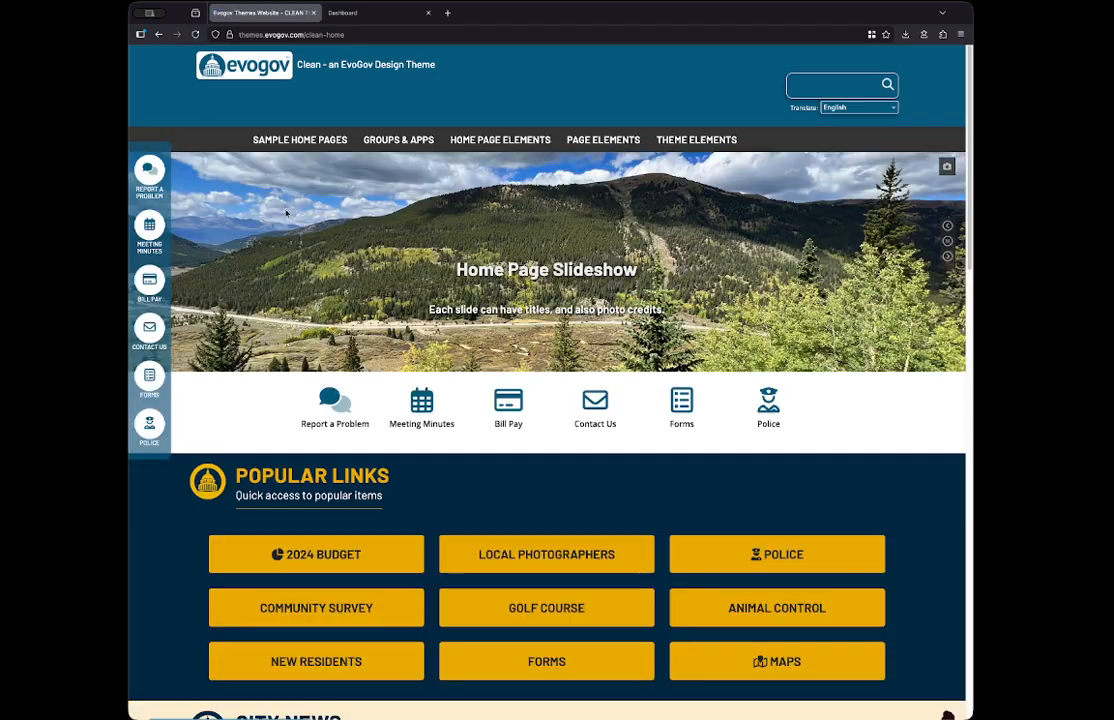
mouse_move(262, 138)
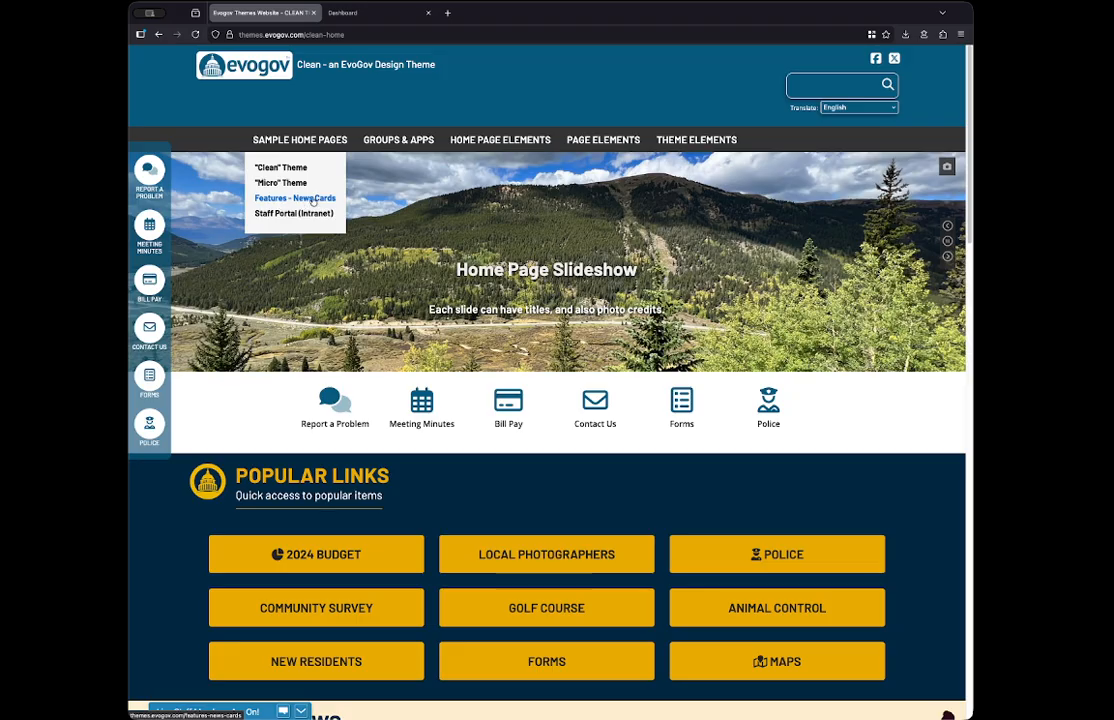
- Delete the "Features - News Cards" item under Sample Home Pages in the menu editor, and save the menu
click(355, 12)
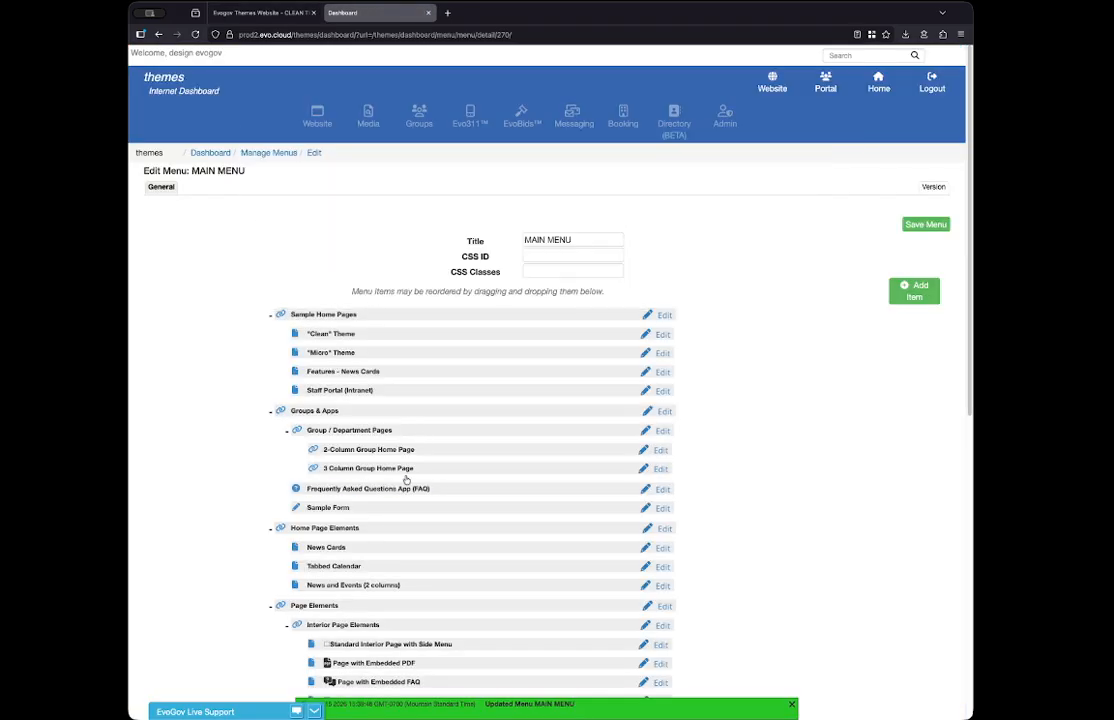
click(662, 372)
click(300, 478)
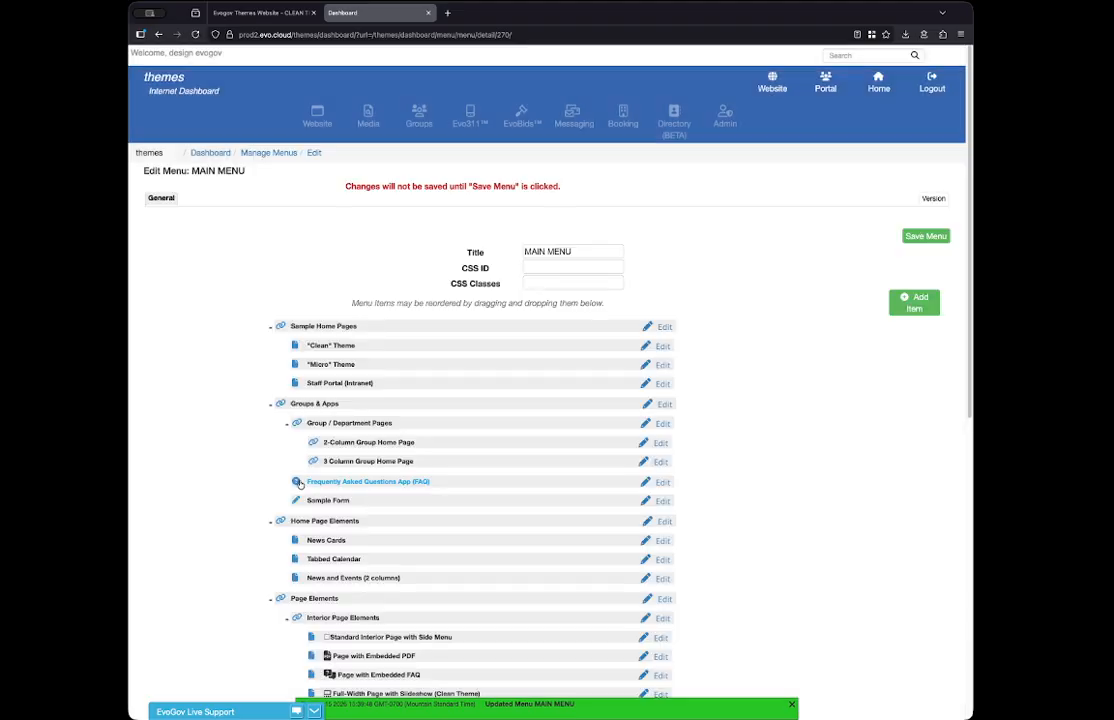
click(920, 238)
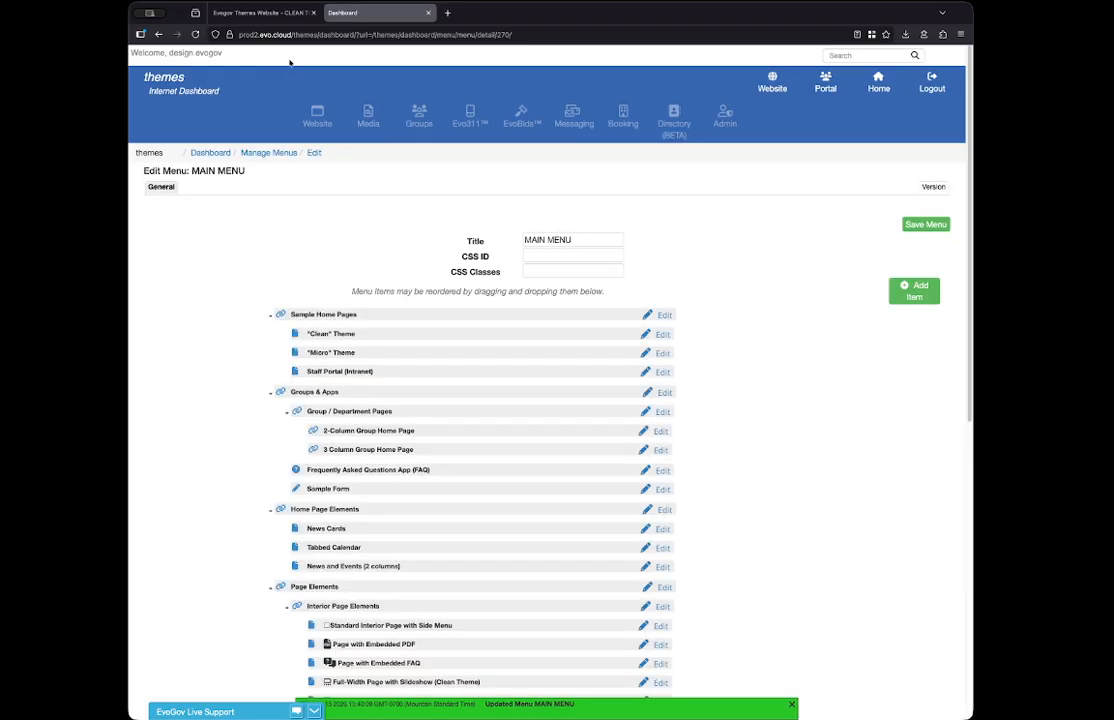
- Reload the live website and check its Sample Home Pages dropdown after the item's deletion
click(241, 13)
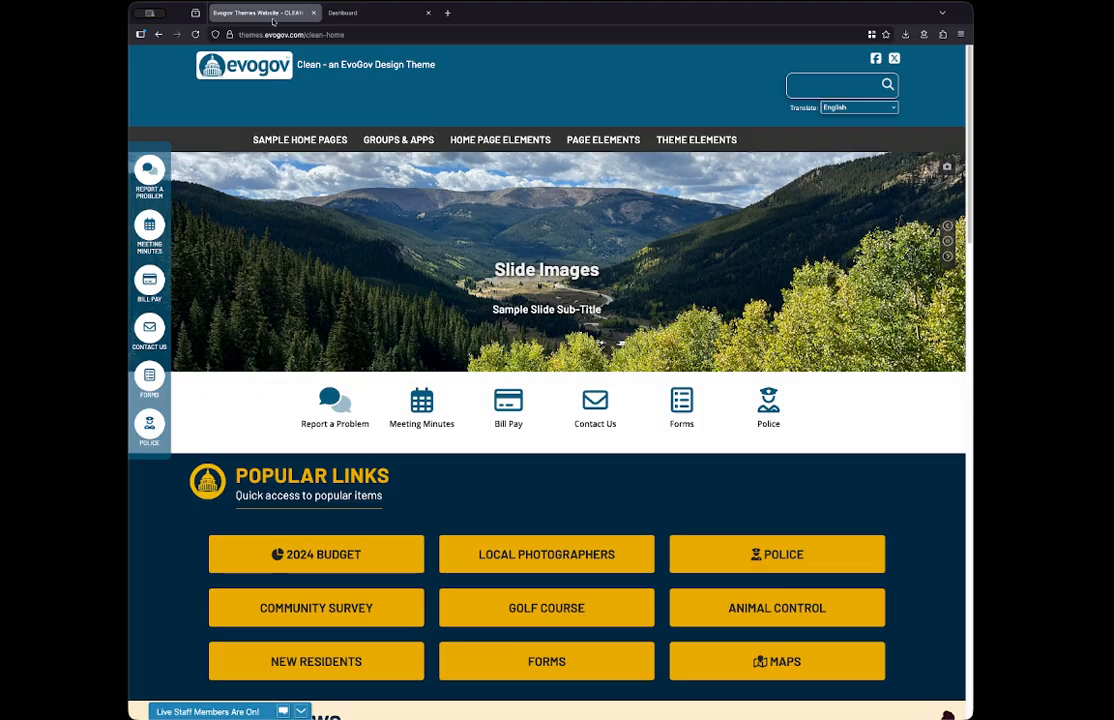
click(195, 35)
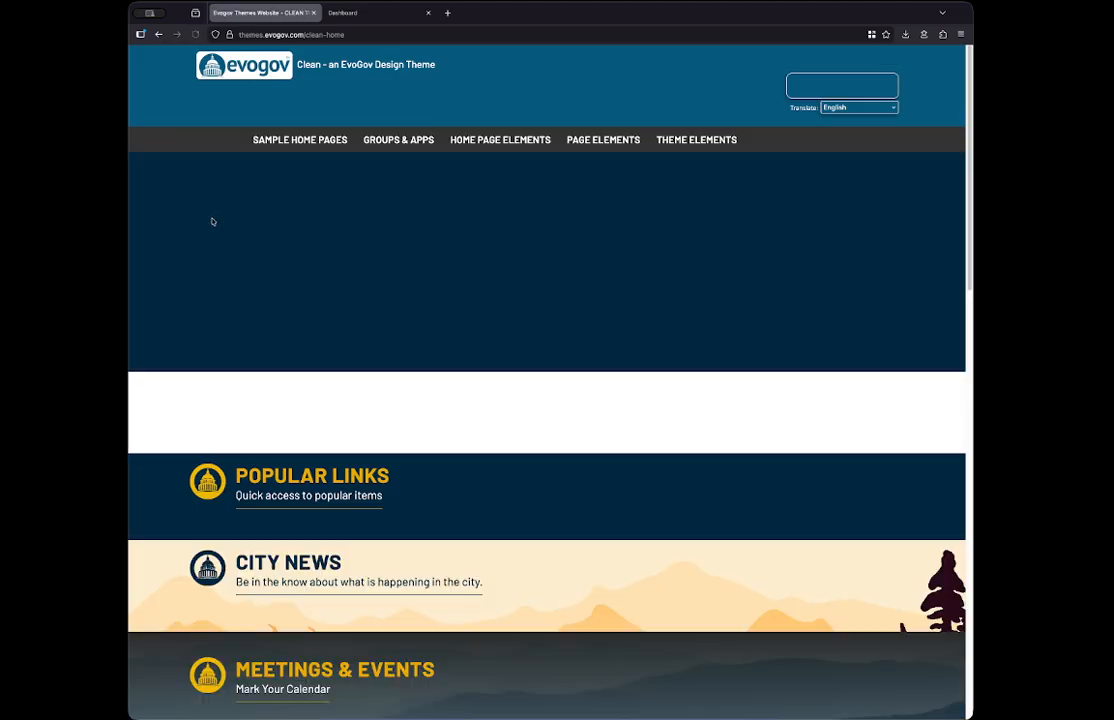
mouse_move(250, 136)
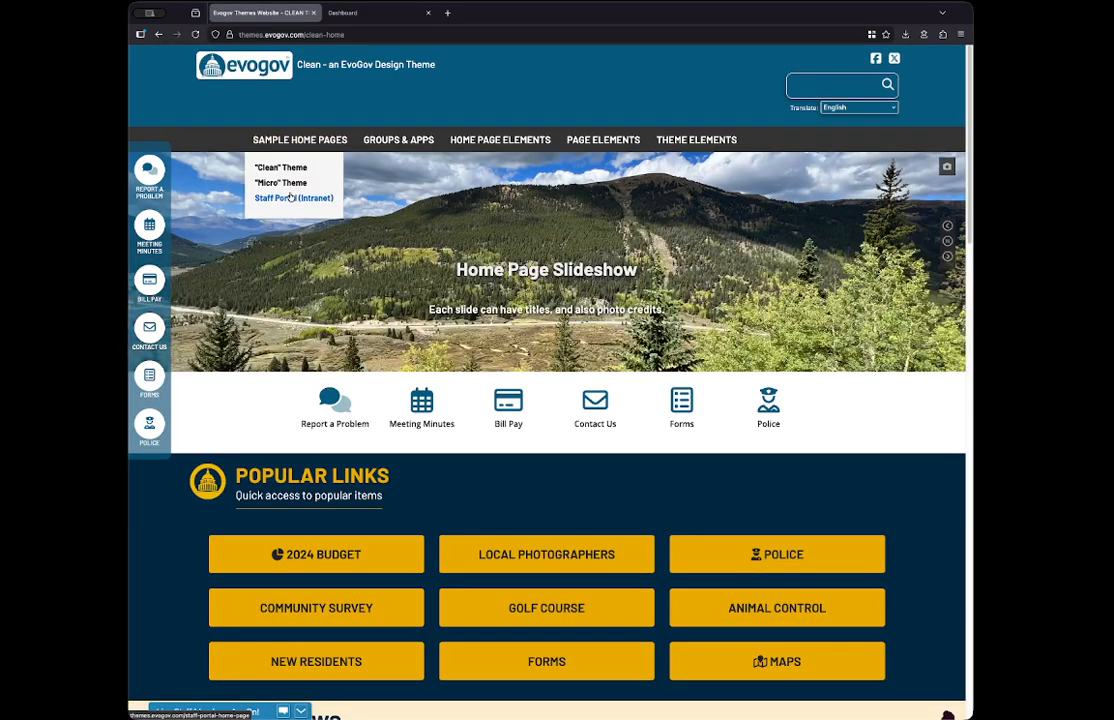
click(343, 18)
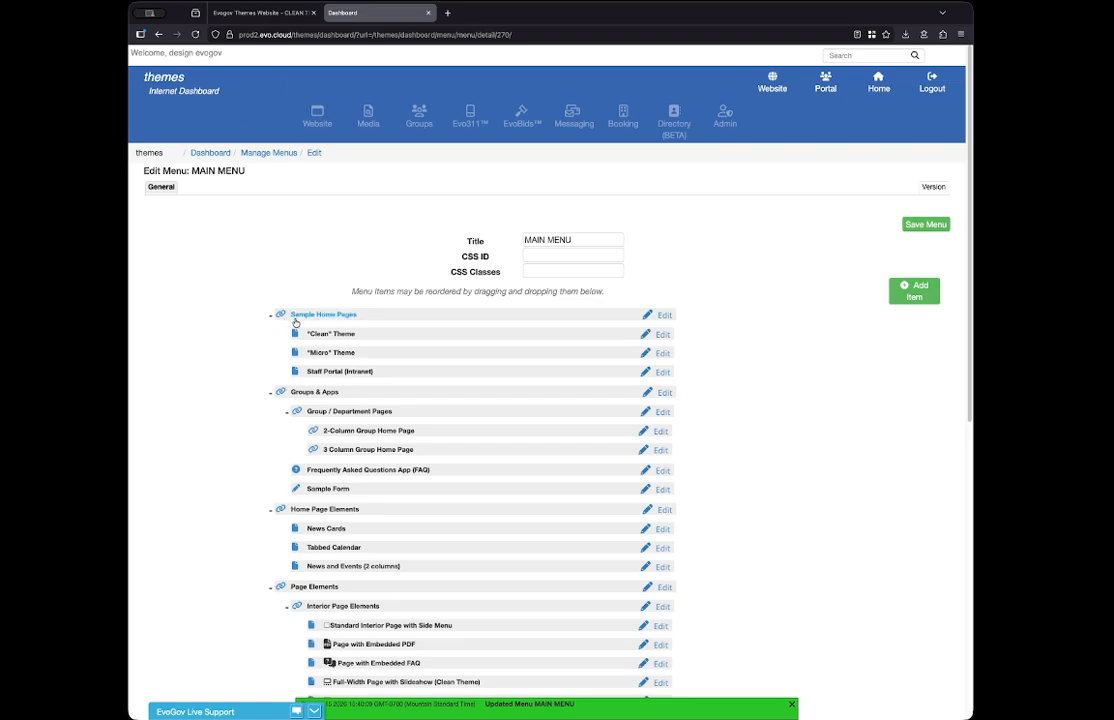
click(663, 315)
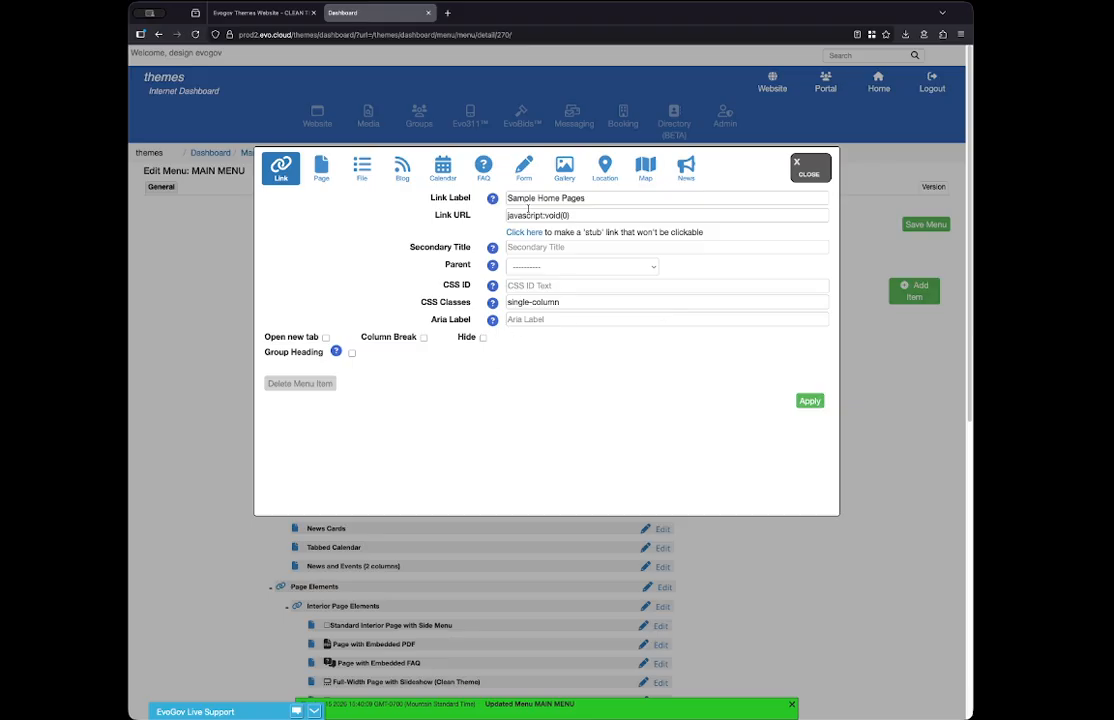
drag(507, 215, 601, 220)
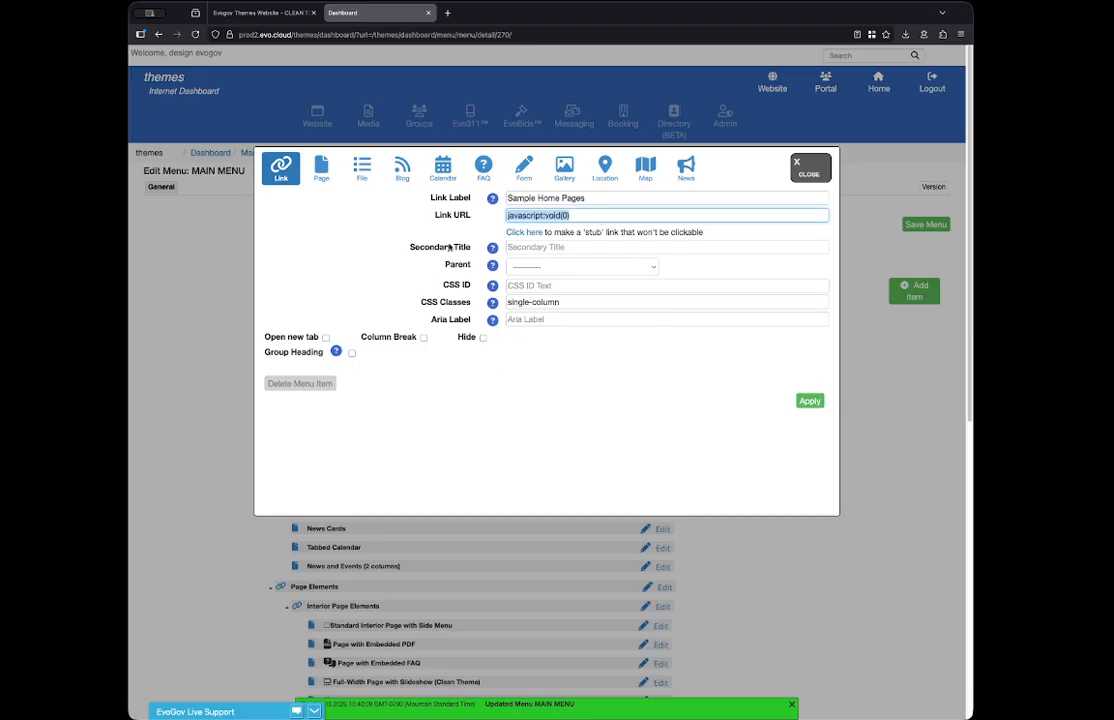
click(458, 438)
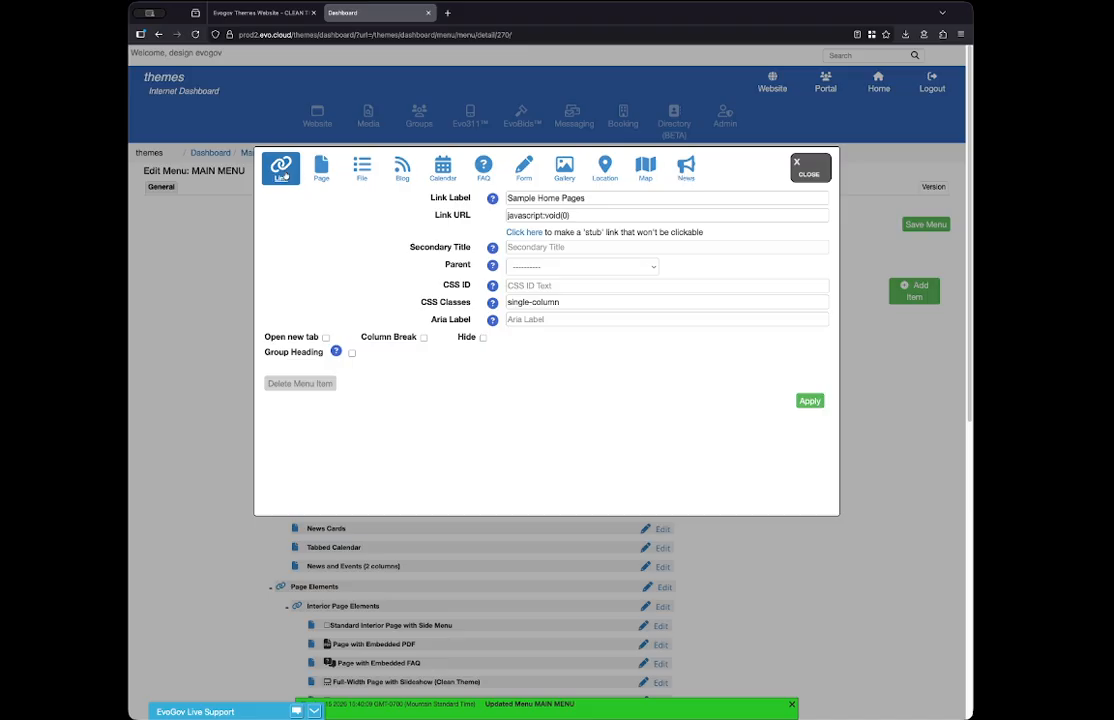
drag(605, 213, 476, 212)
text(ww)
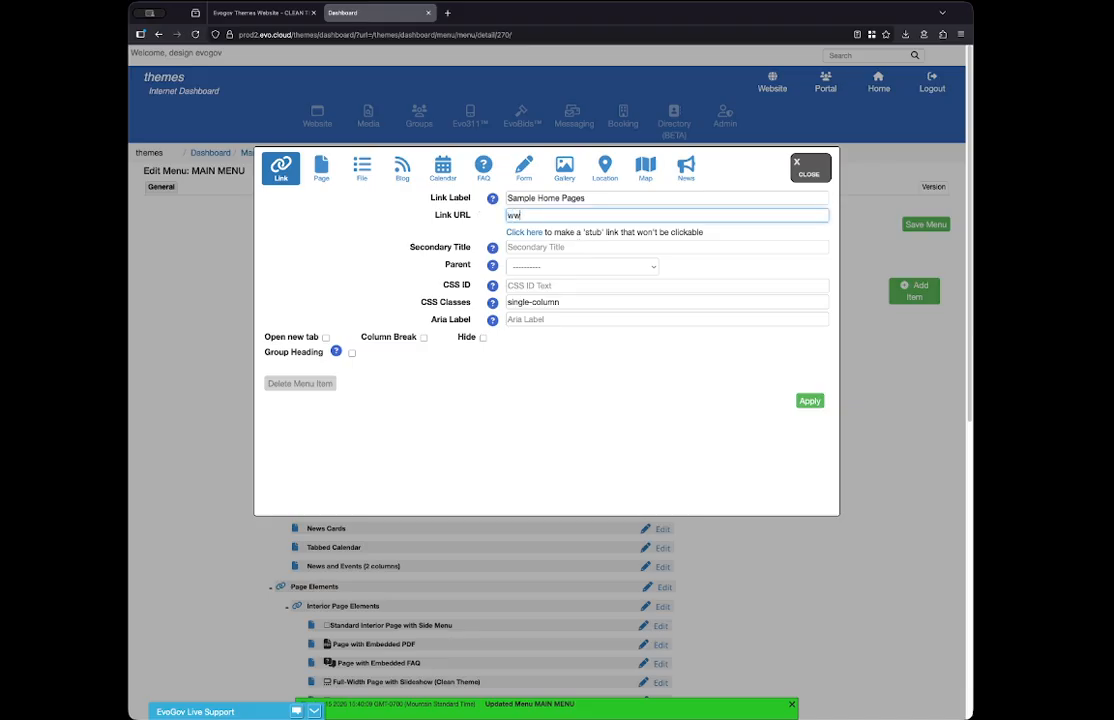
text(w.google.com)
- Set the Sample Home Pages link to open in a new tab, apply the item's changes and save the menu
click(325, 339)
drag(265, 343, 316, 341)
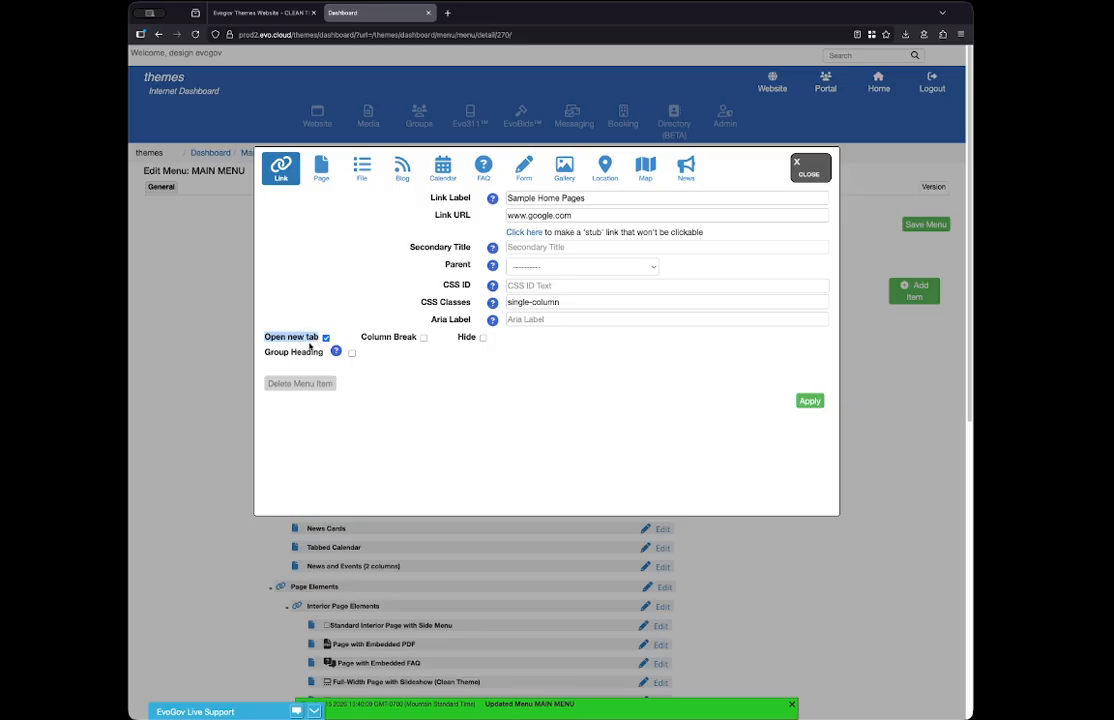
click(803, 402)
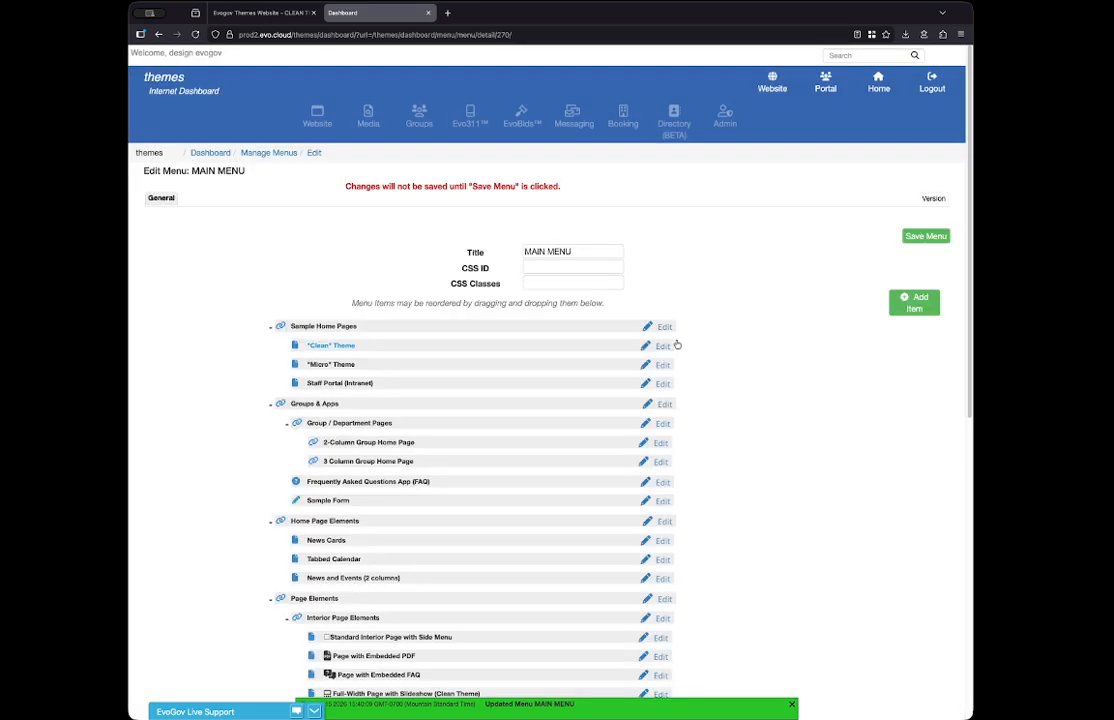
click(925, 236)
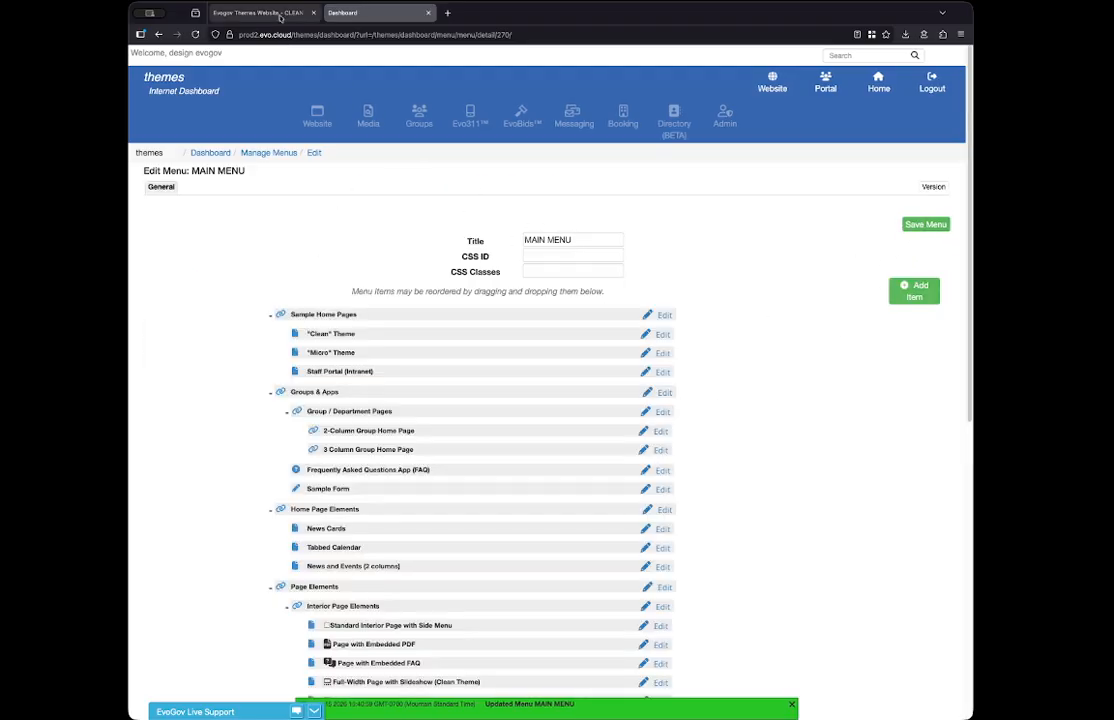
- Reload the live website, follow the Sample Home Pages link and examine the address it opens
click(262, 12)
click(195, 35)
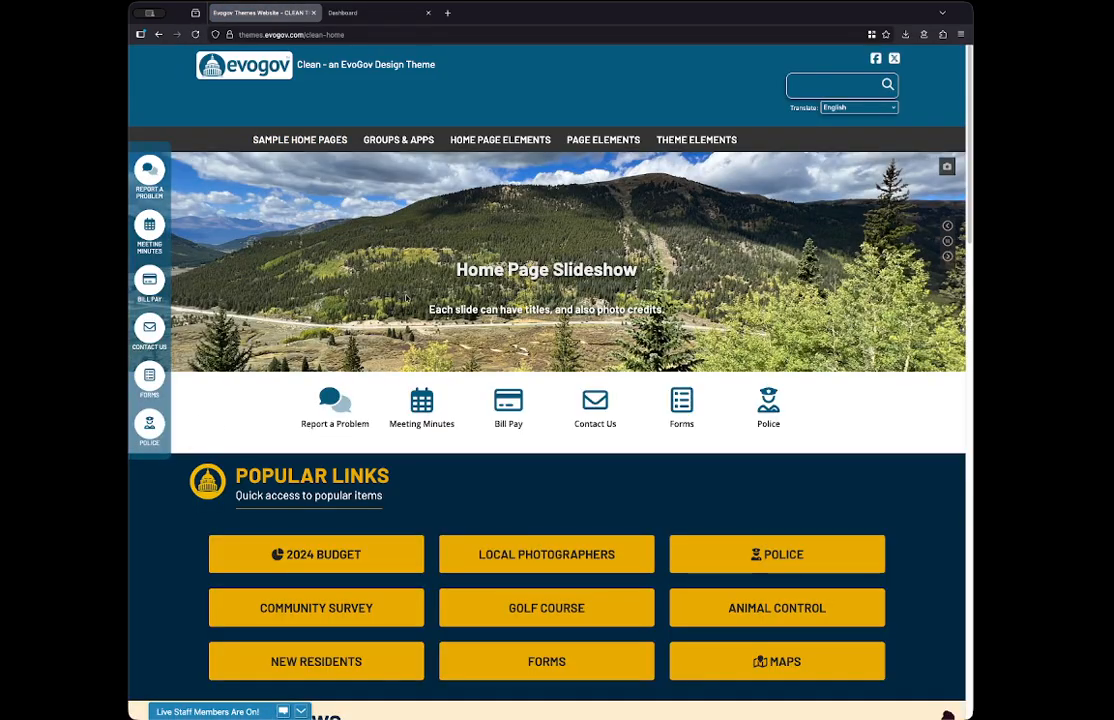
mouse_move(299, 140)
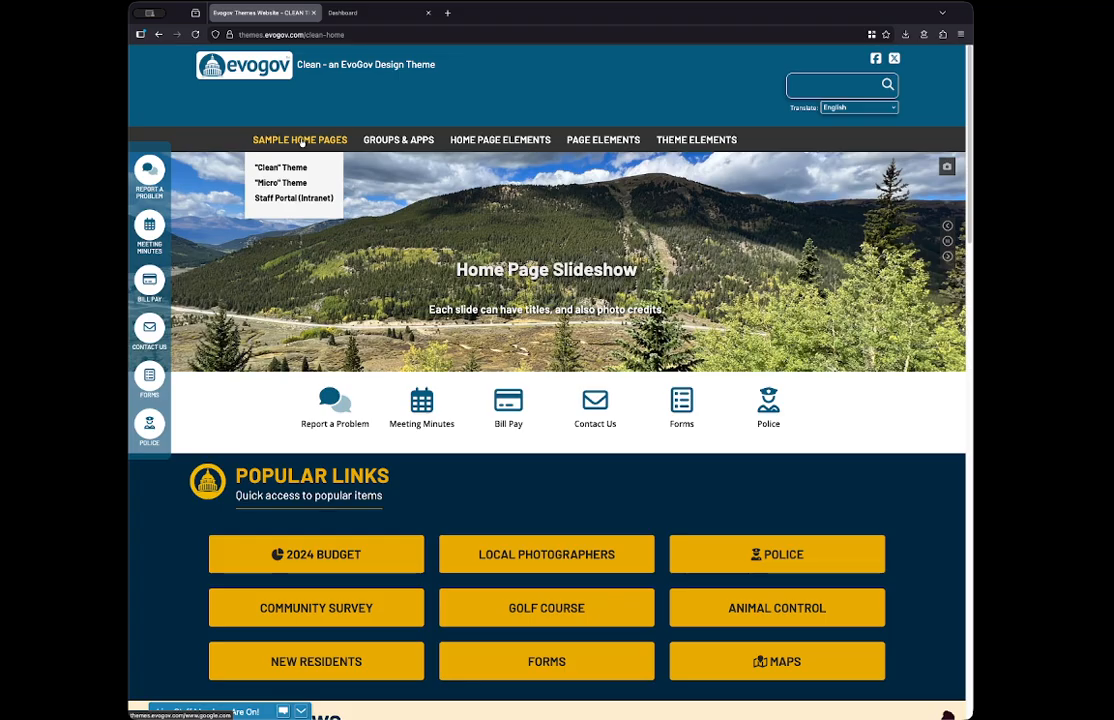
click(311, 143)
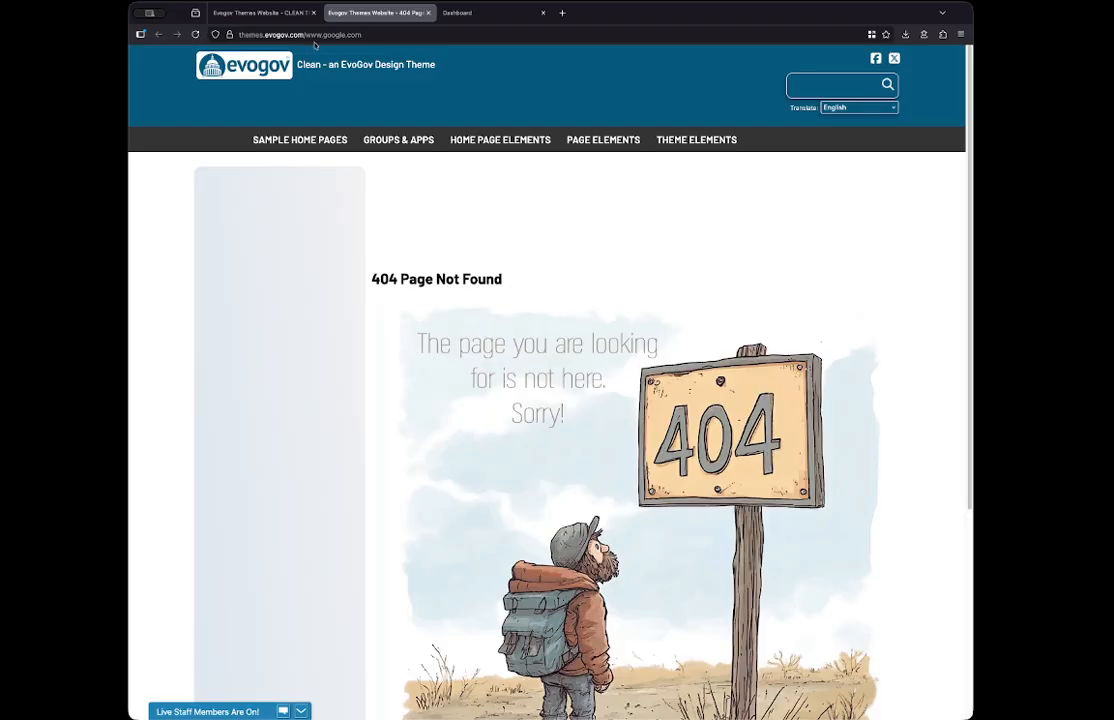
drag(303, 37, 368, 38)
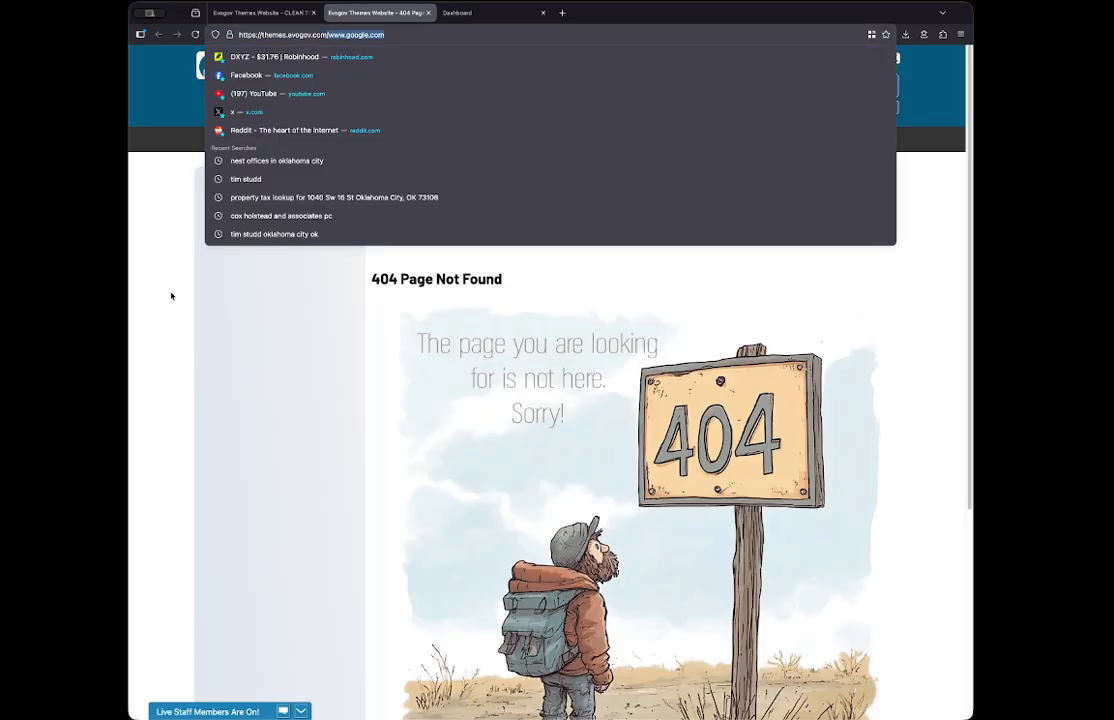
click(355, 34)
click(260, 12)
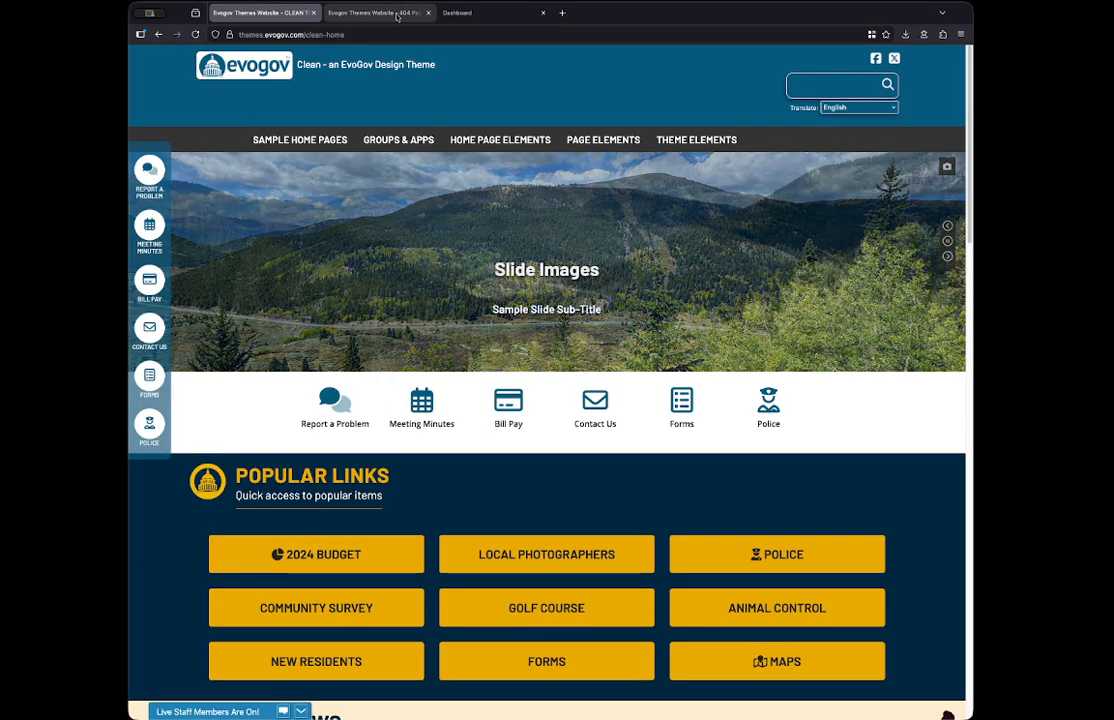
click(375, 12)
click(469, 13)
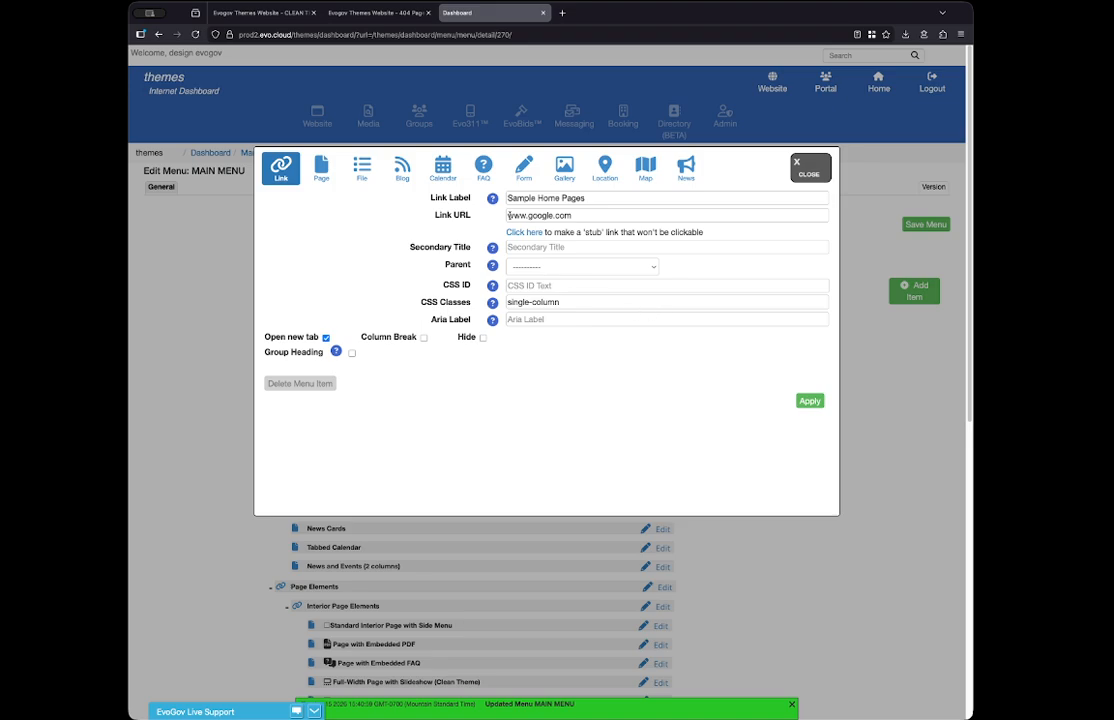
click(520, 217)
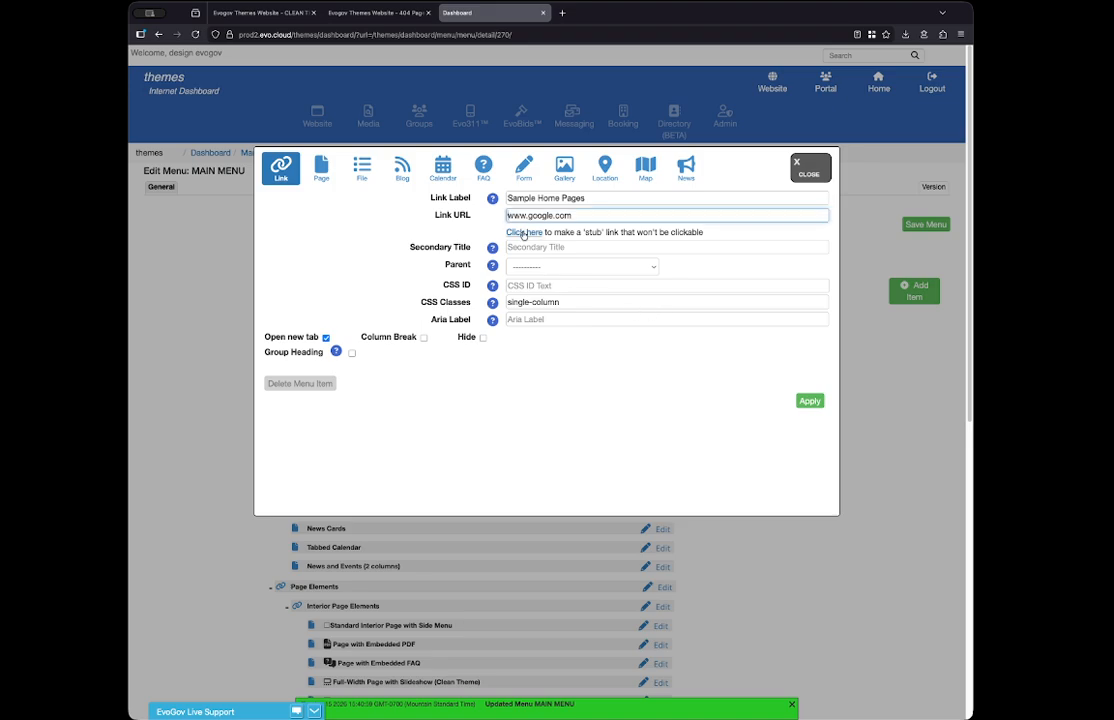
text(https://)
text(/)
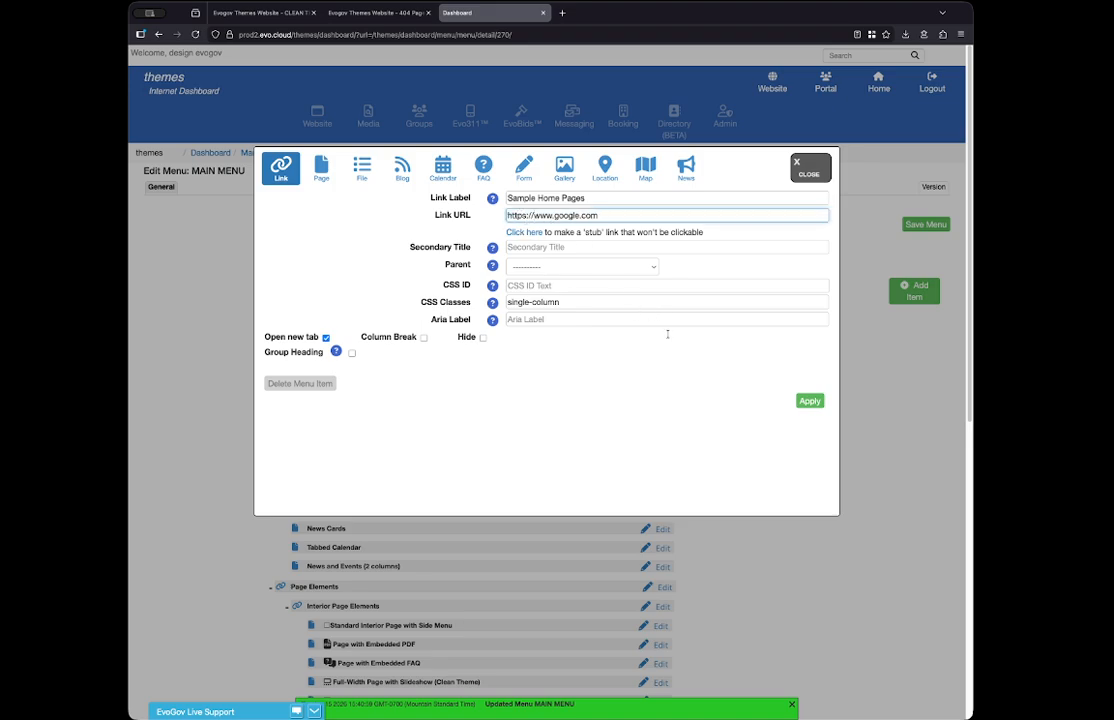
click(810, 400)
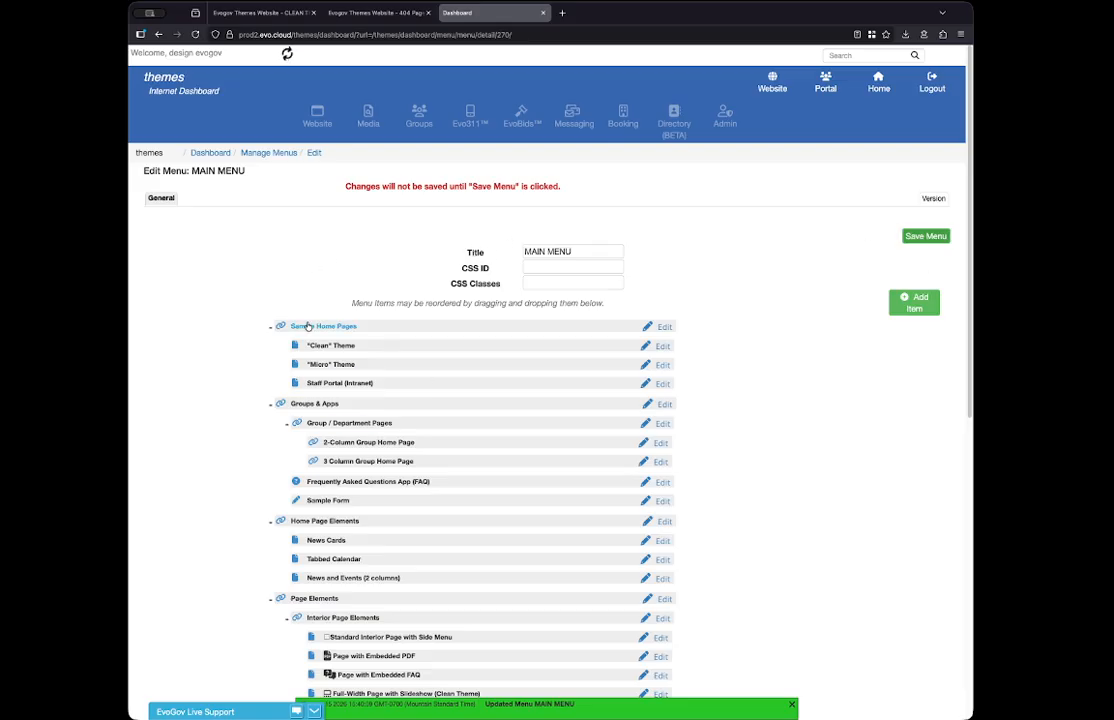
- Reload the live website, test where the Sample Home Pages link leads, and close the Google and 404 pages
click(366, 13)
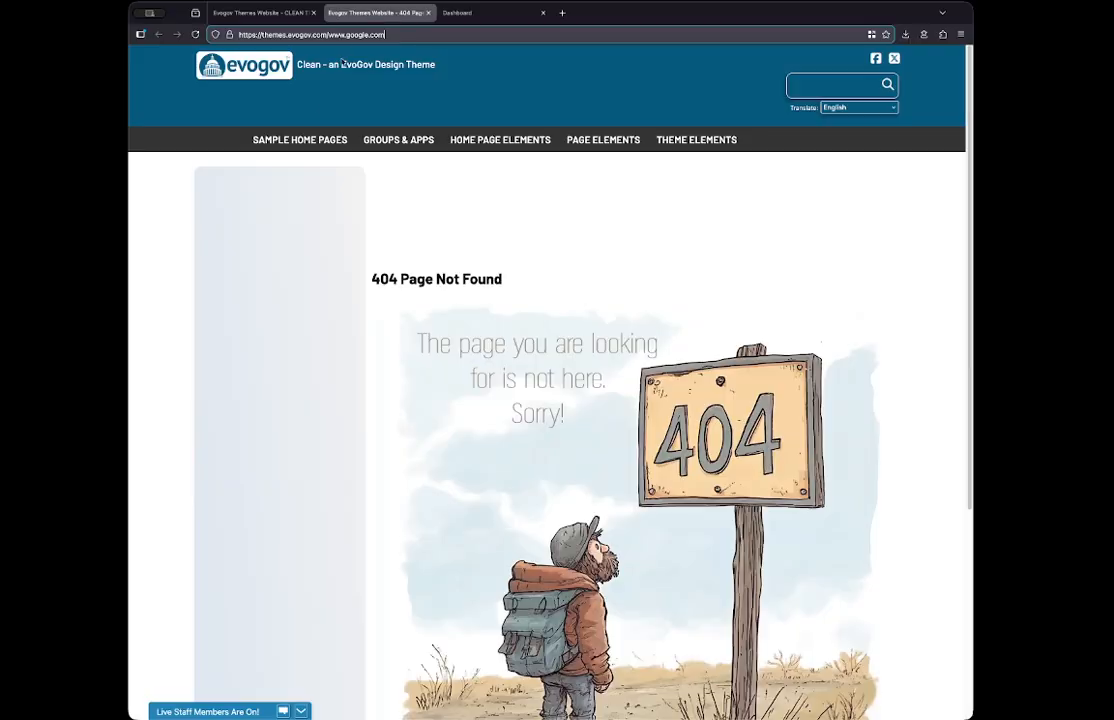
key(Return)
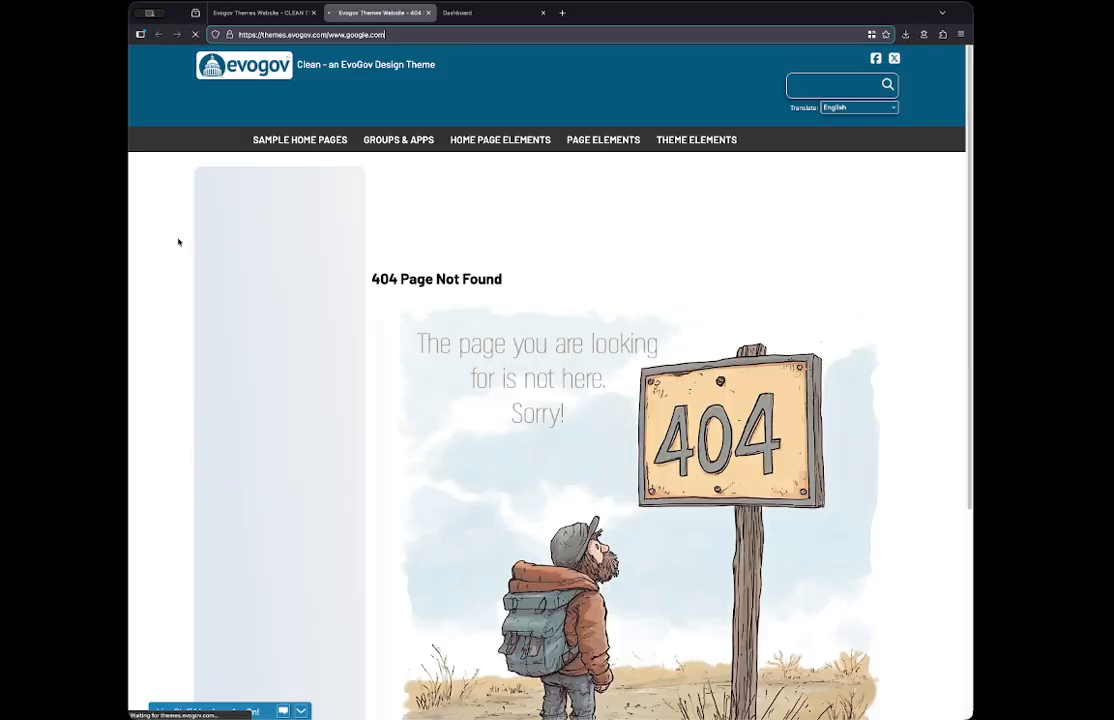
click(285, 14)
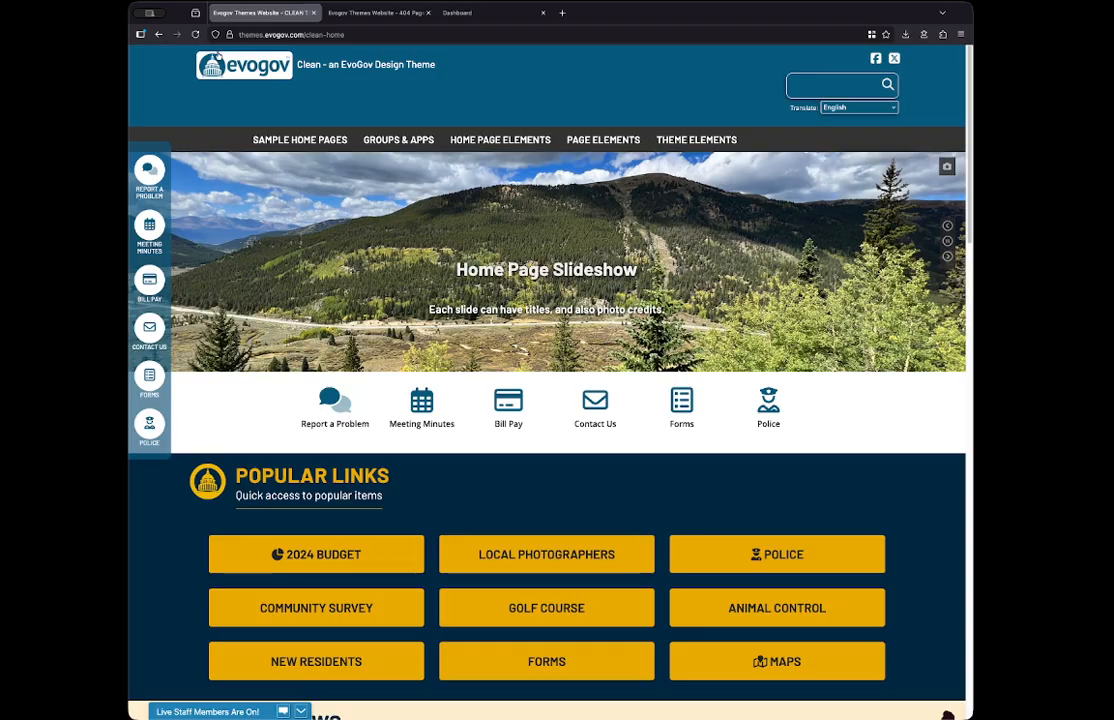
click(194, 36)
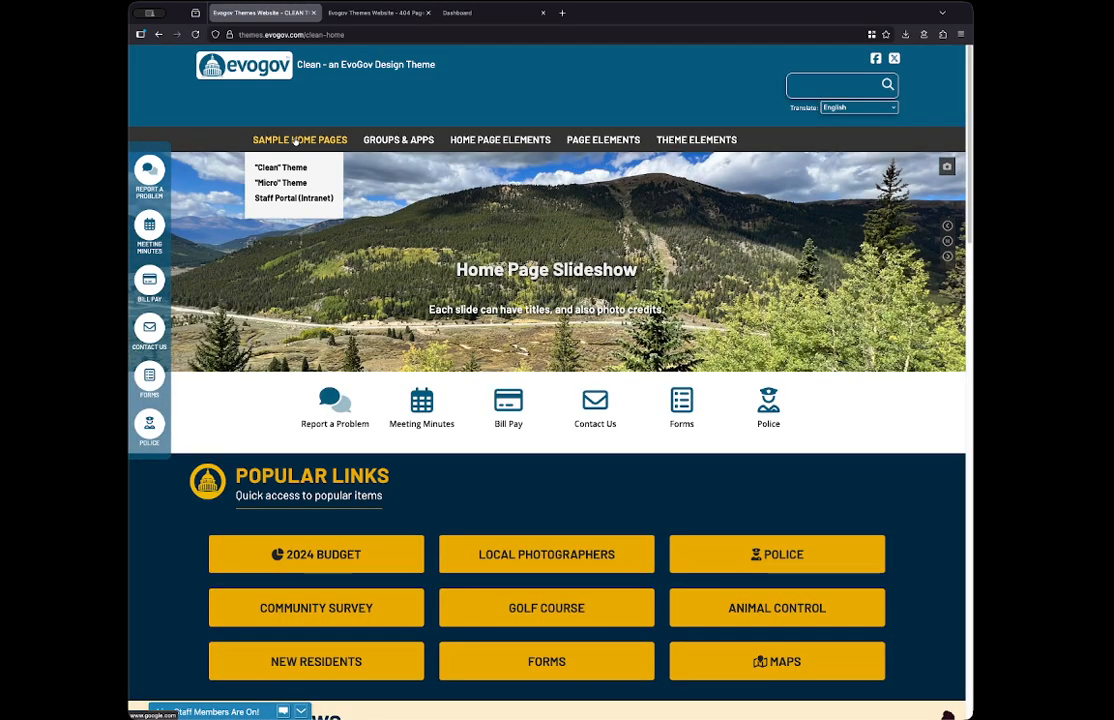
key(super+t)
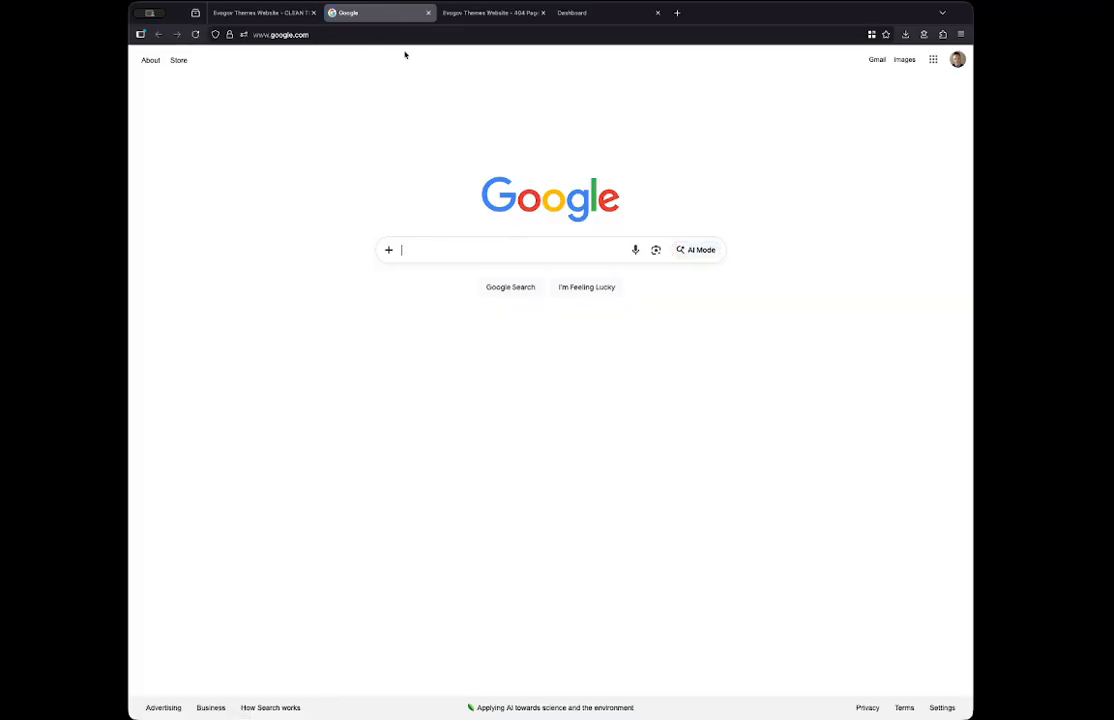
click(428, 12)
middle_click(428, 13)
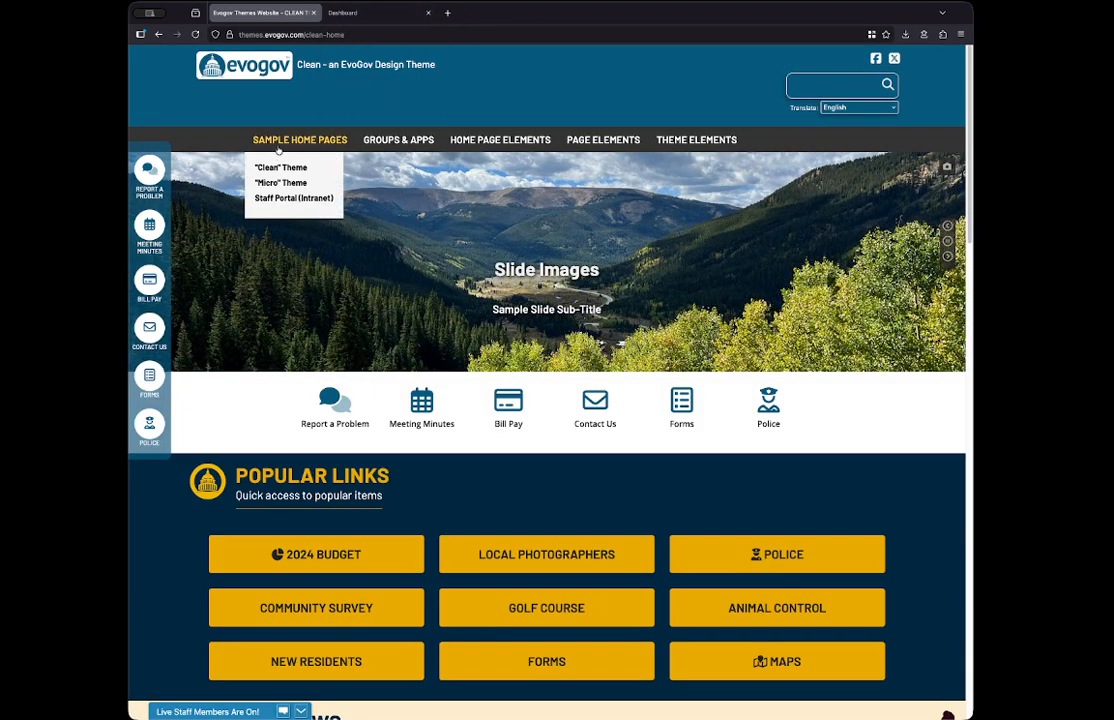
- Review the link settings of the Sample Home Pages item in the menu editor and close its dialog
click(374, 12)
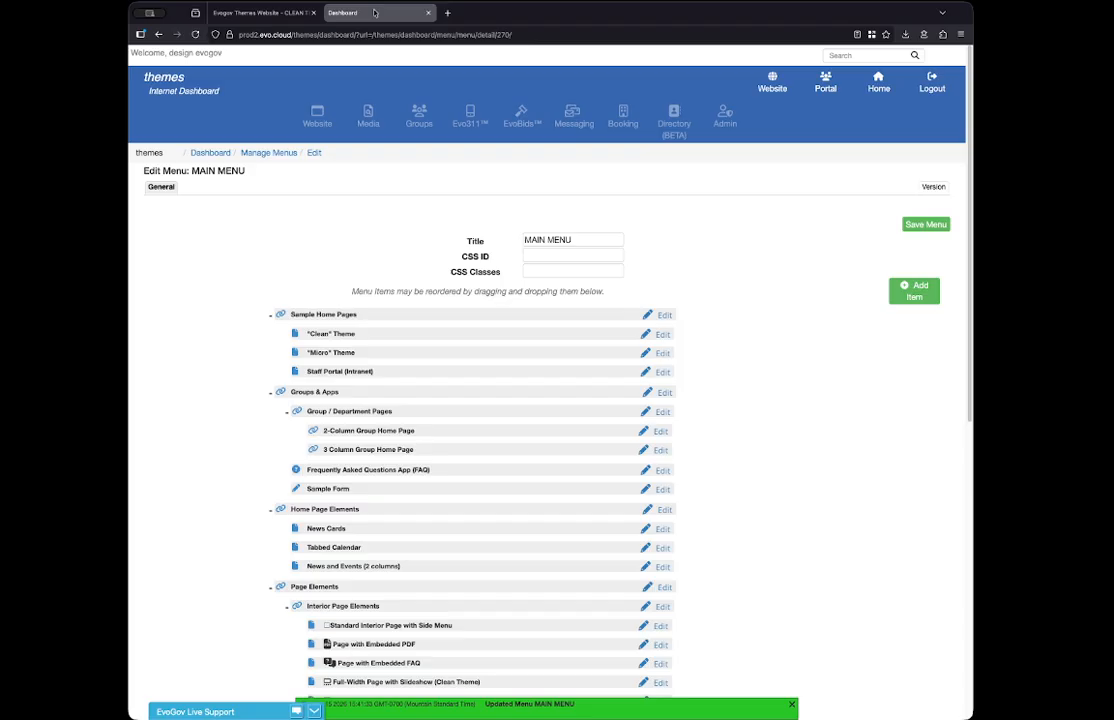
click(663, 315)
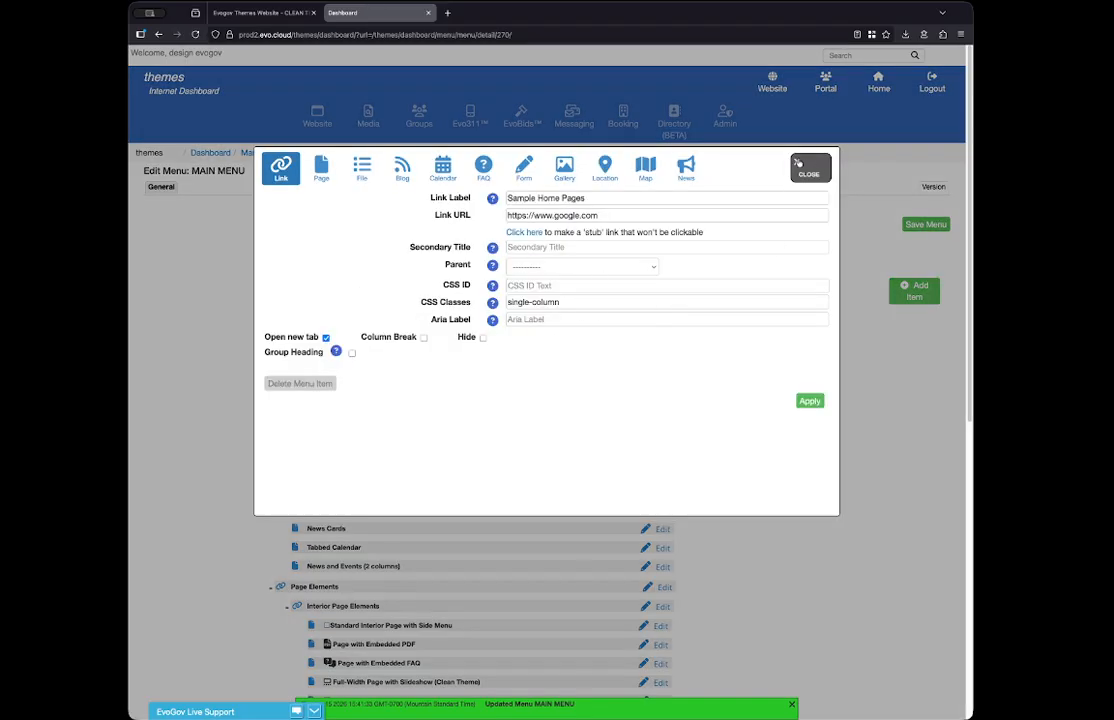
click(696, 142)
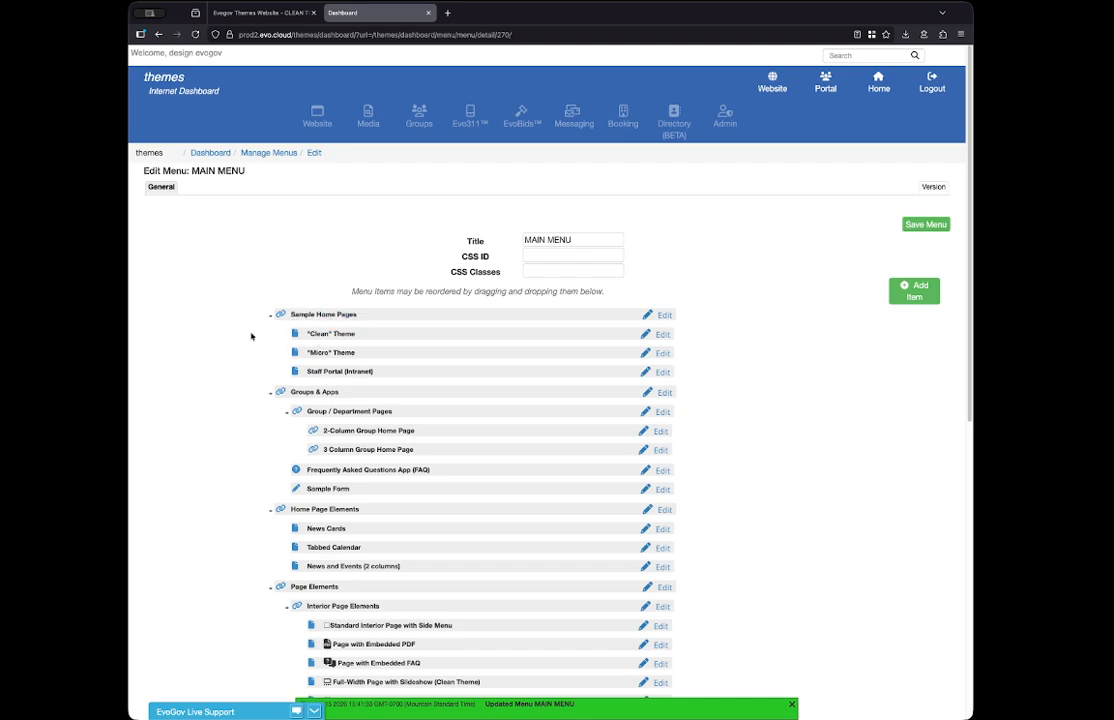
click(918, 292)
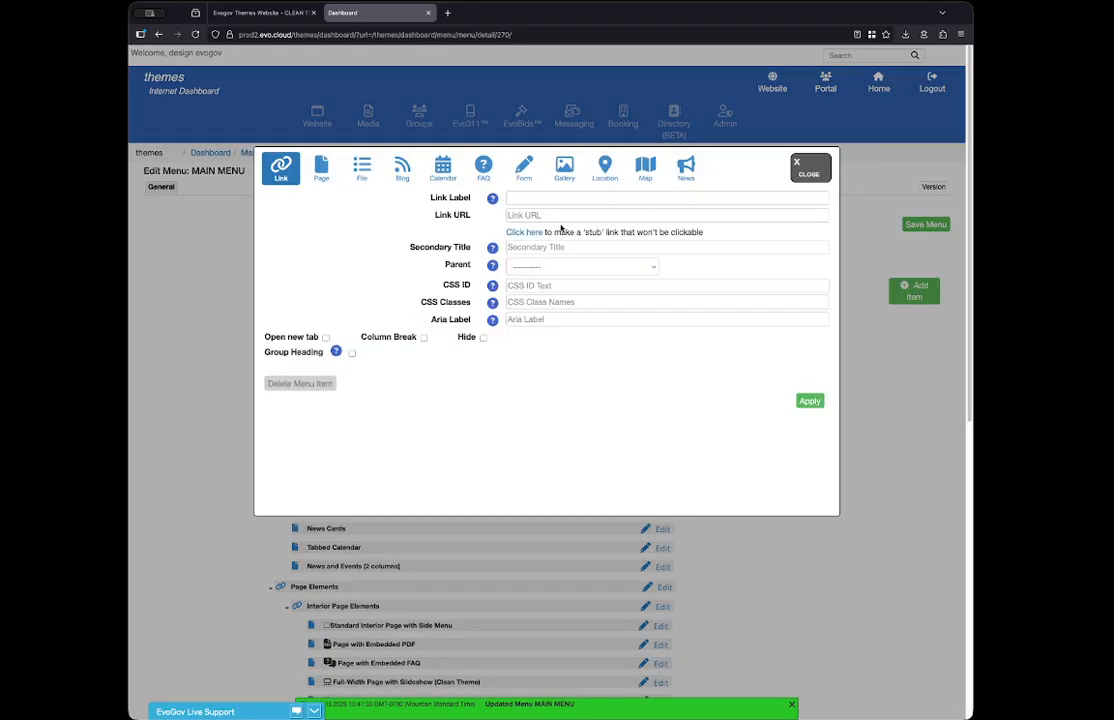
click(529, 197)
text(Fac)
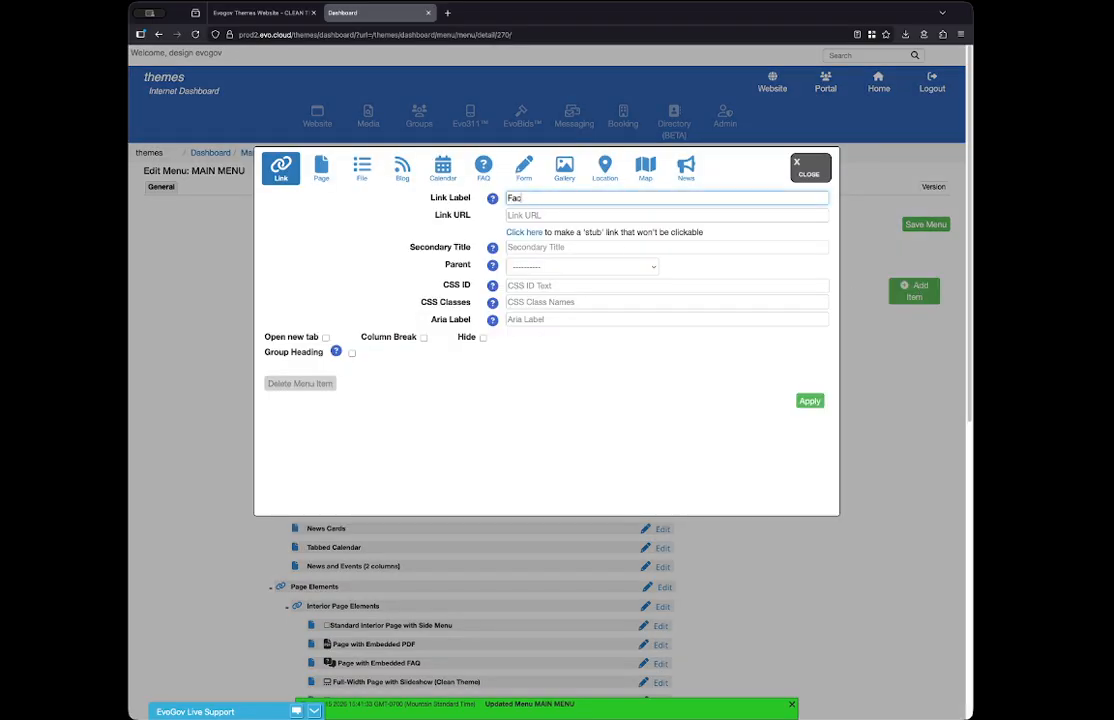
text(ebook)
click(520, 216)
text(https://)
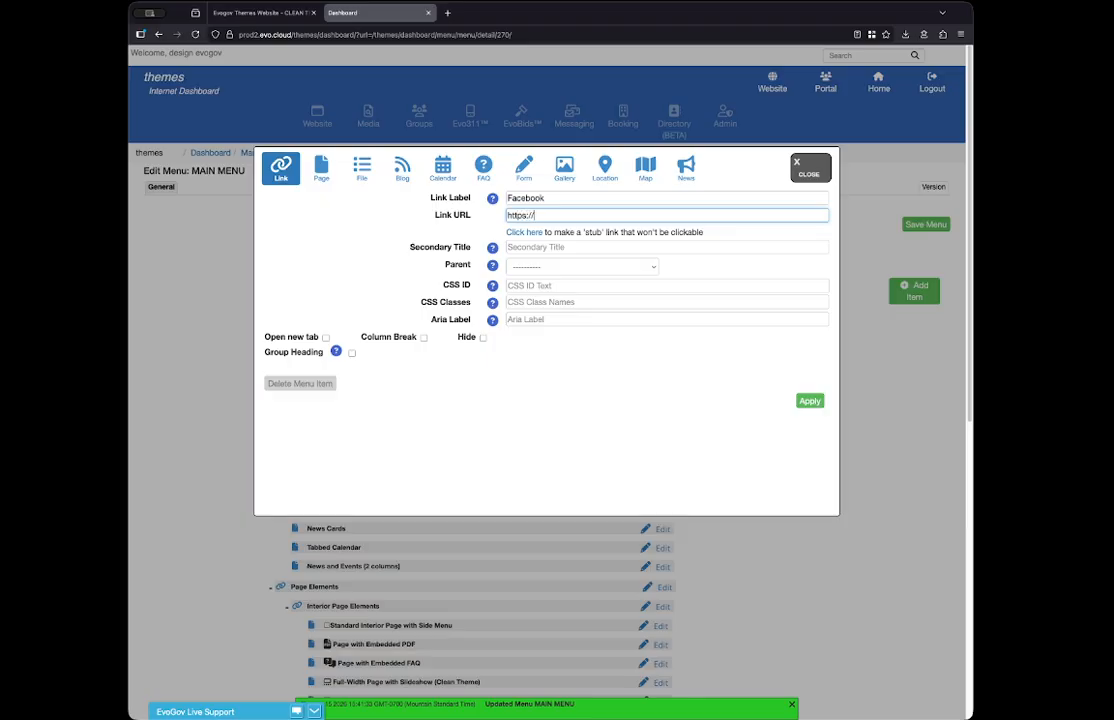
text(www.facebook.com)
- Make the Facebook link open in a new tab under the parent Sample Home Pages, apply it and save the menu
click(325, 338)
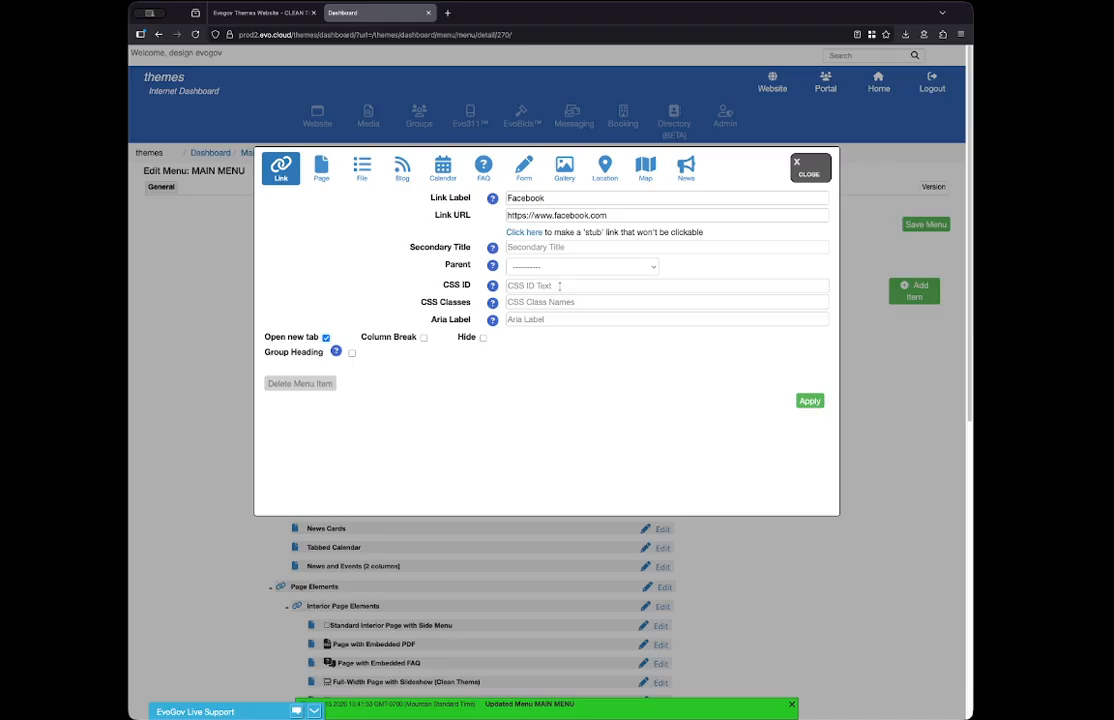
click(531, 266)
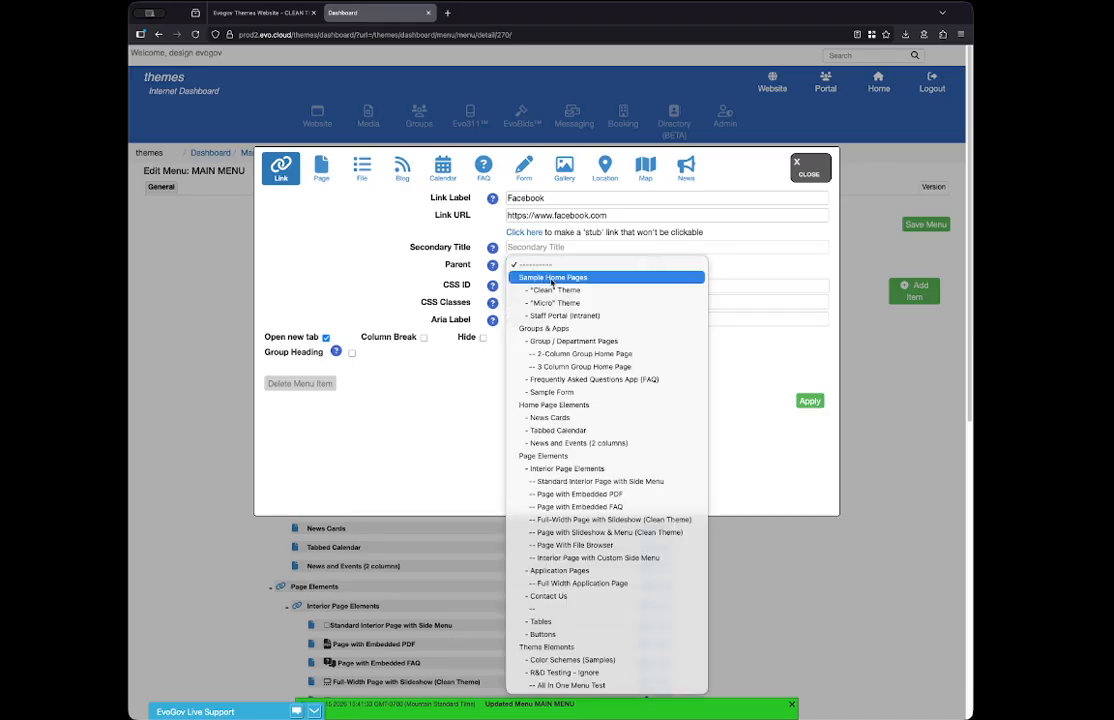
click(552, 278)
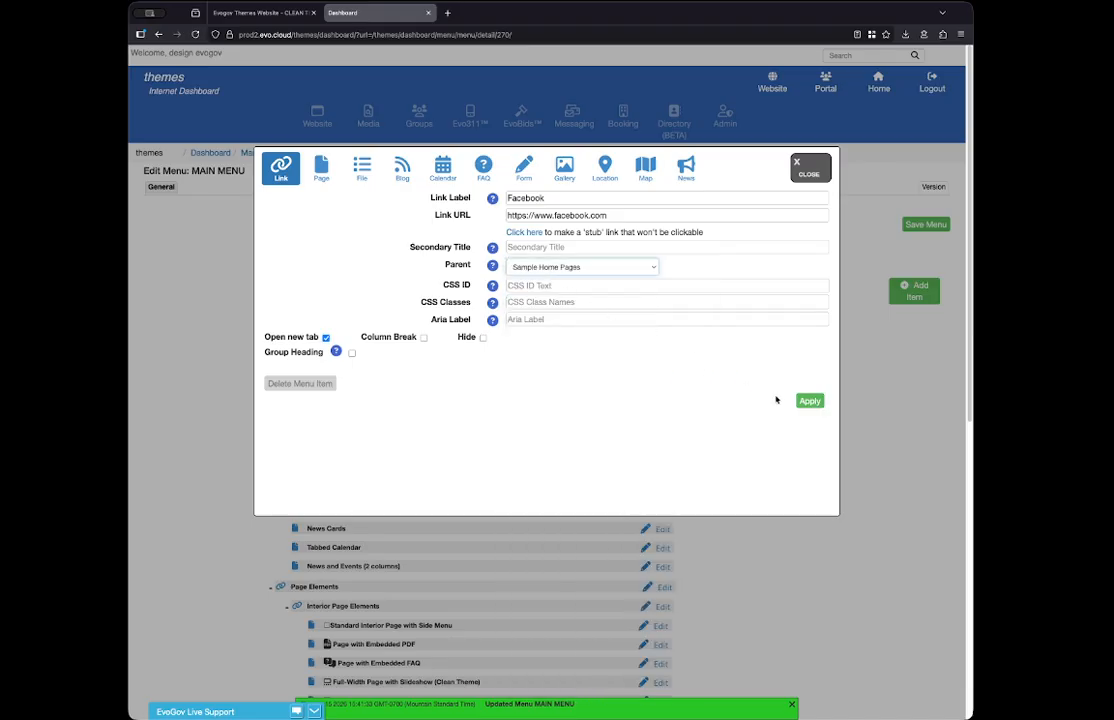
click(810, 401)
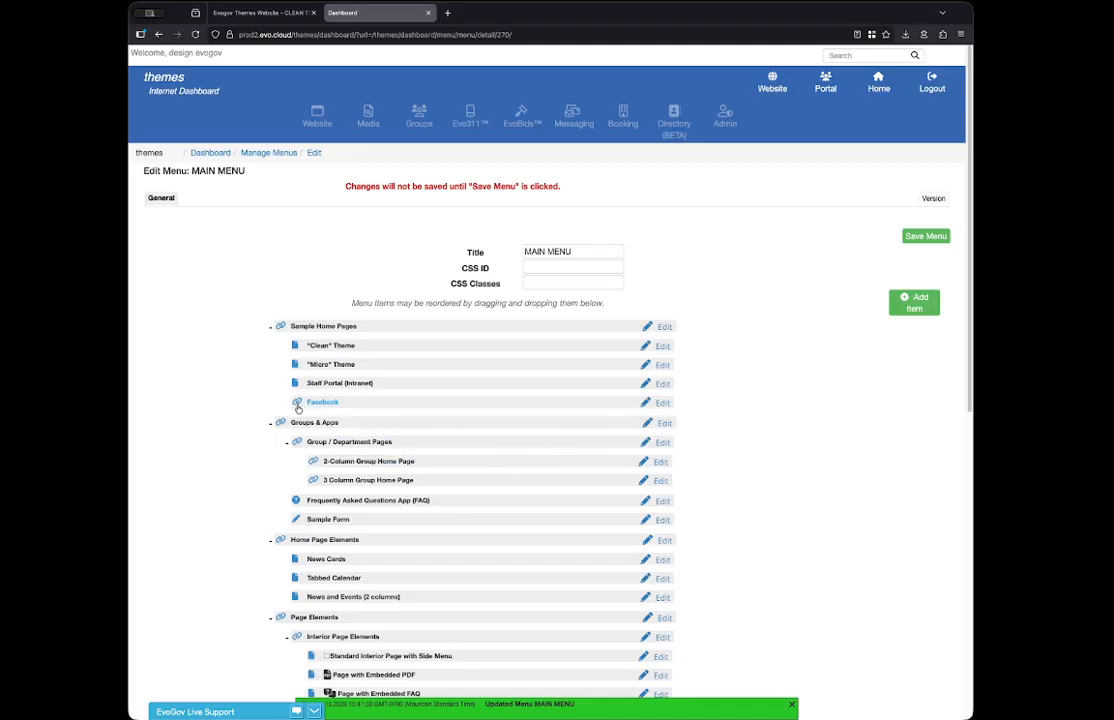
click(936, 240)
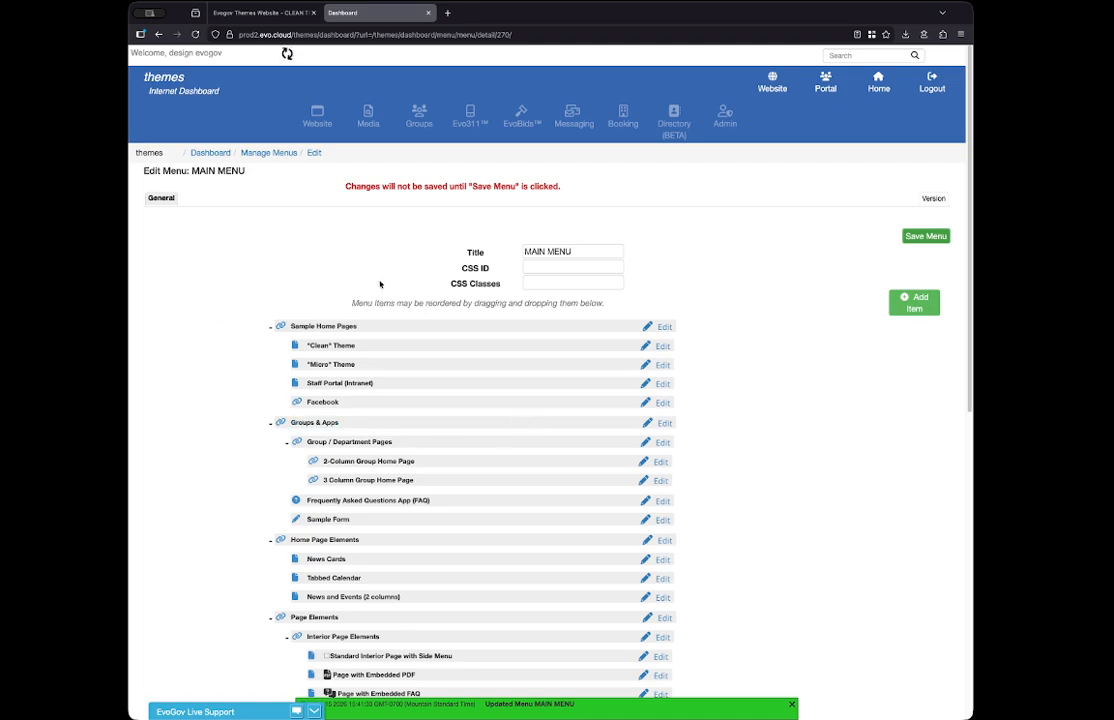
- Reload the live website, test the Facebook link in the Sample Home Pages dropdown and close the page it opens
click(243, 15)
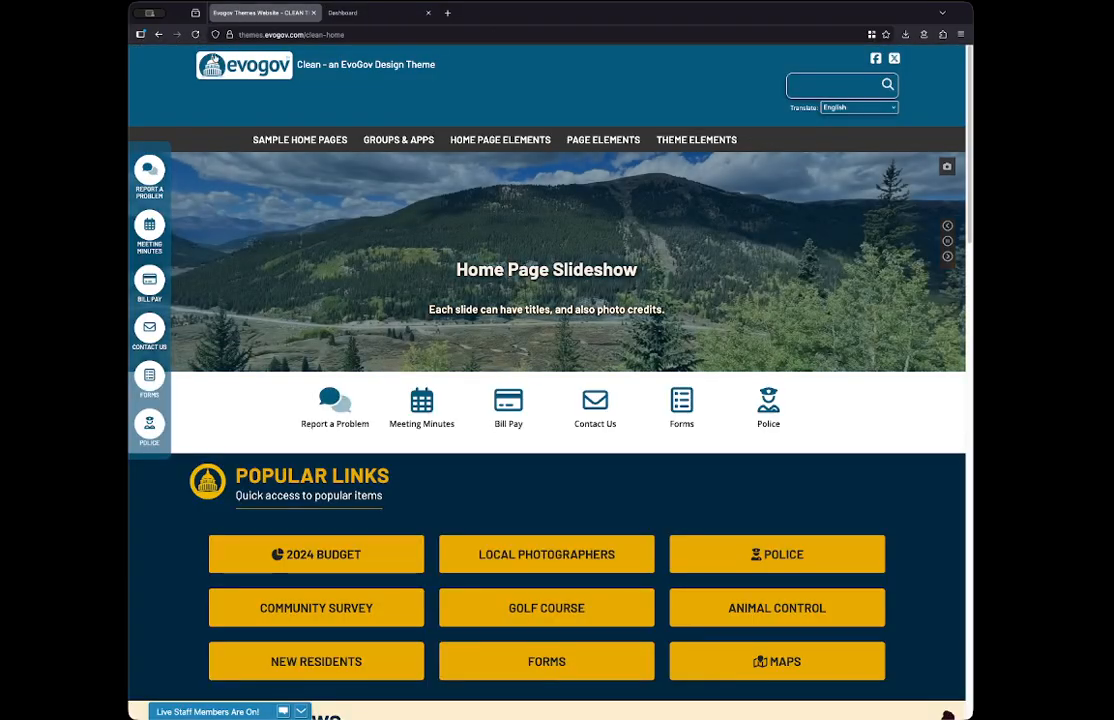
click(196, 34)
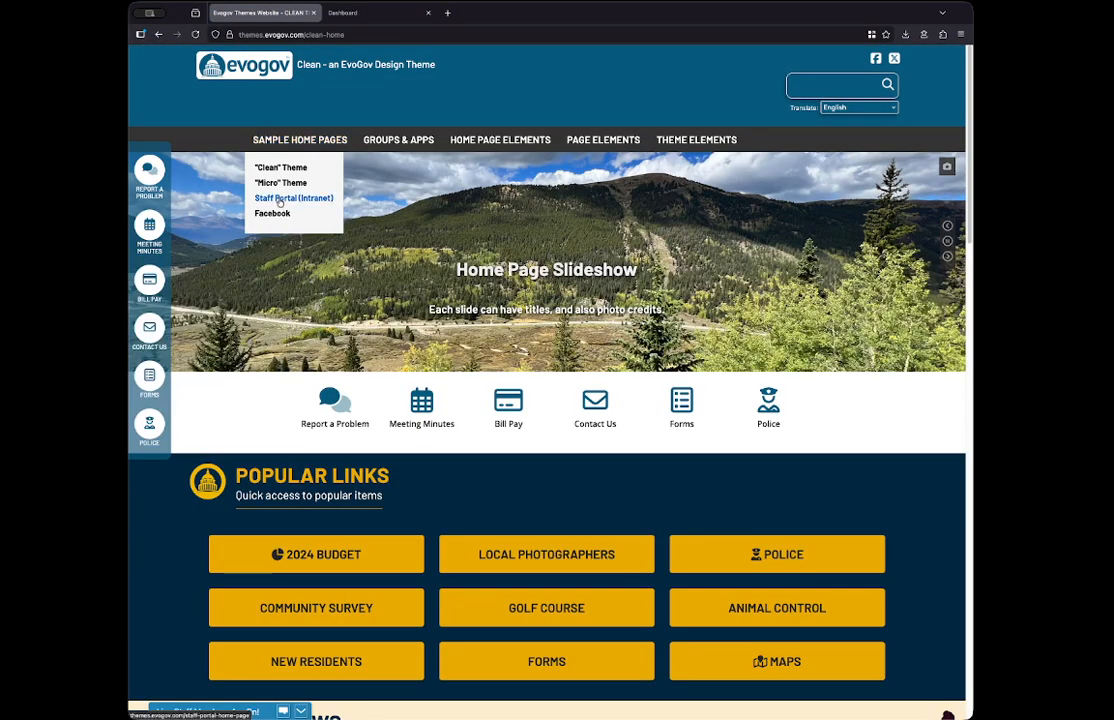
click(270, 213)
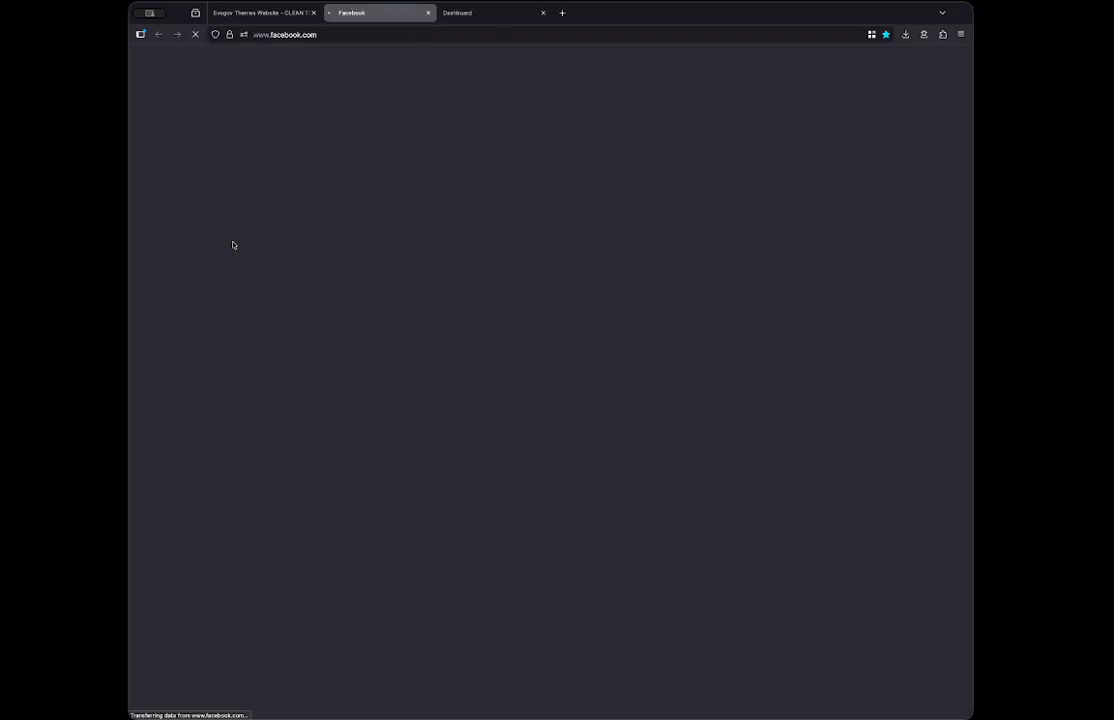
click(428, 13)
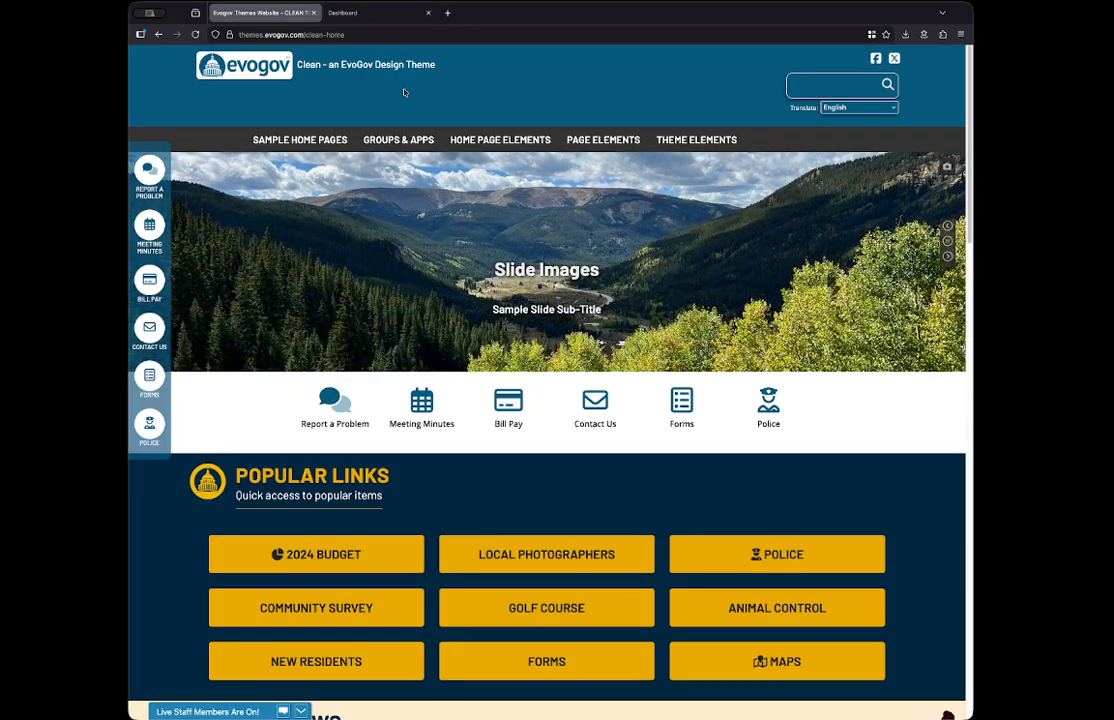
- Delete the Facebook item from the Sample Home Pages section in the menu editor
click(353, 6)
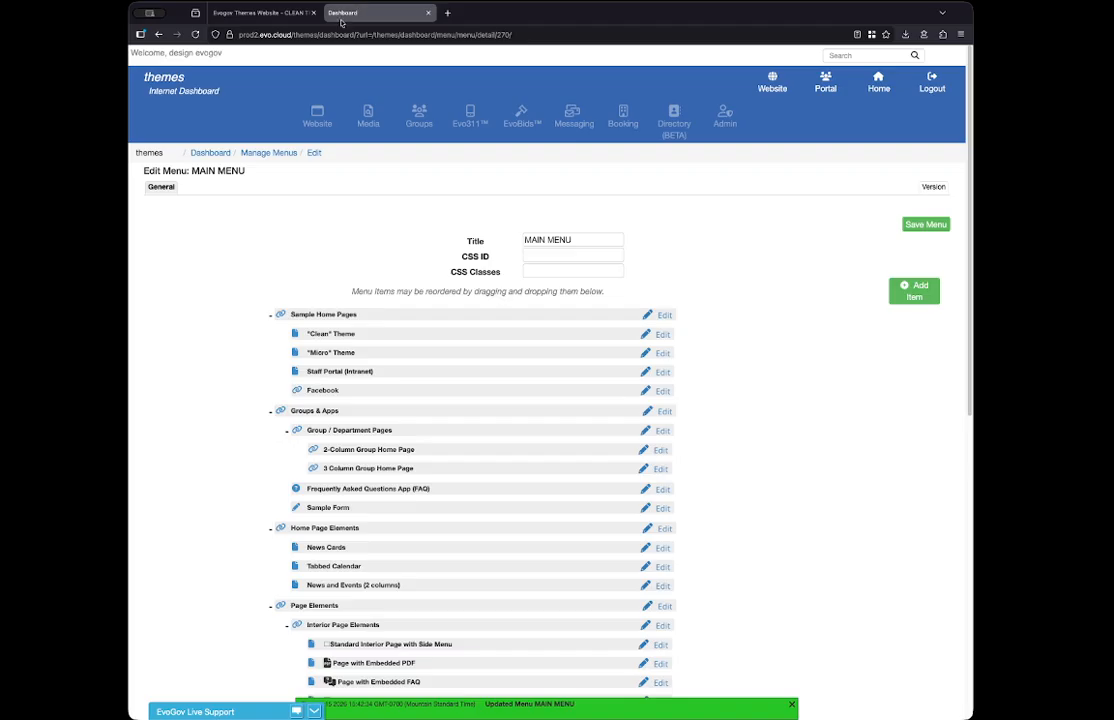
click(663, 391)
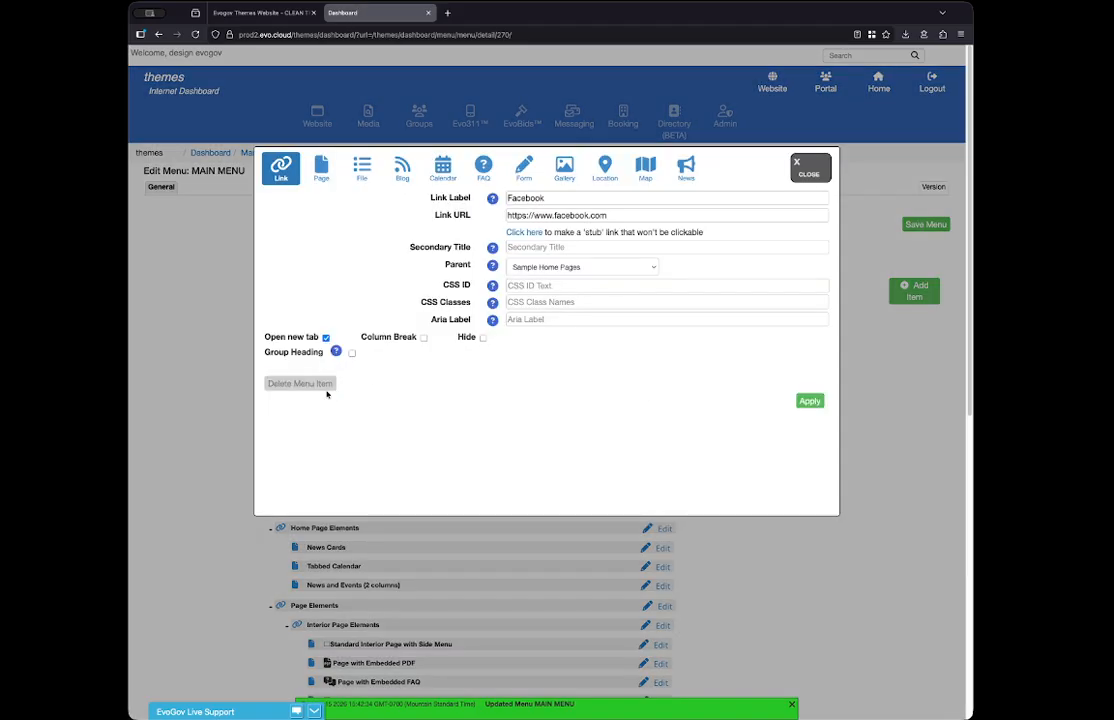
click(325, 386)
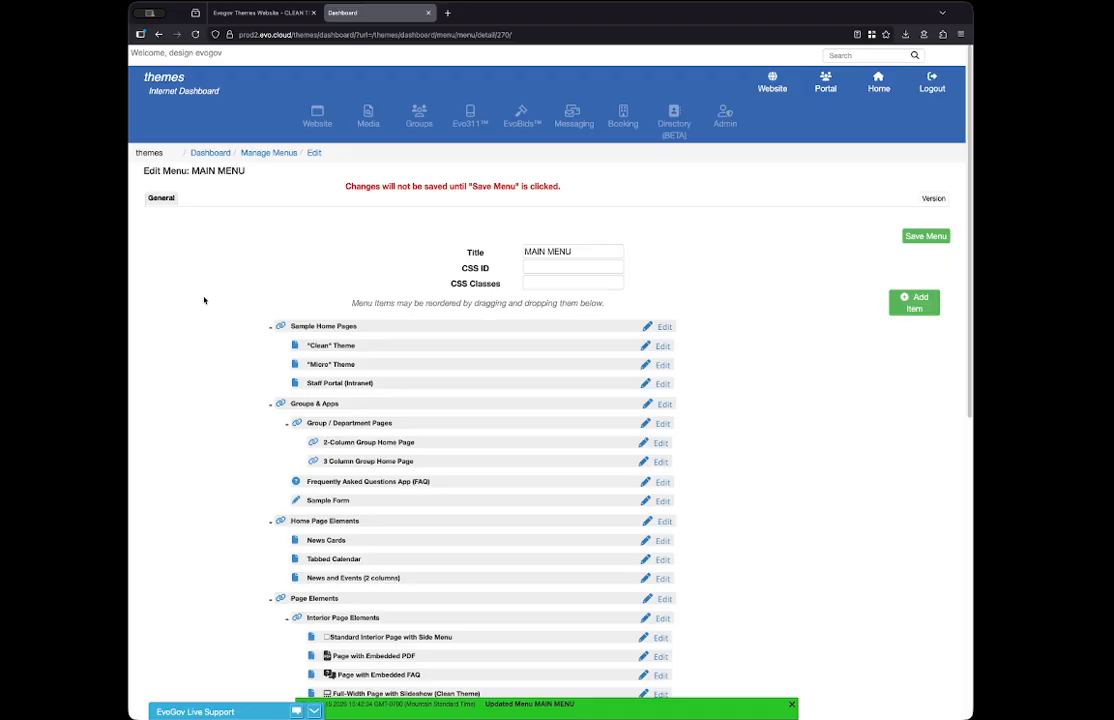
- Start a new file item in the menu and select blue-trees-duotone.webp from the design/home-page media folder
click(915, 305)
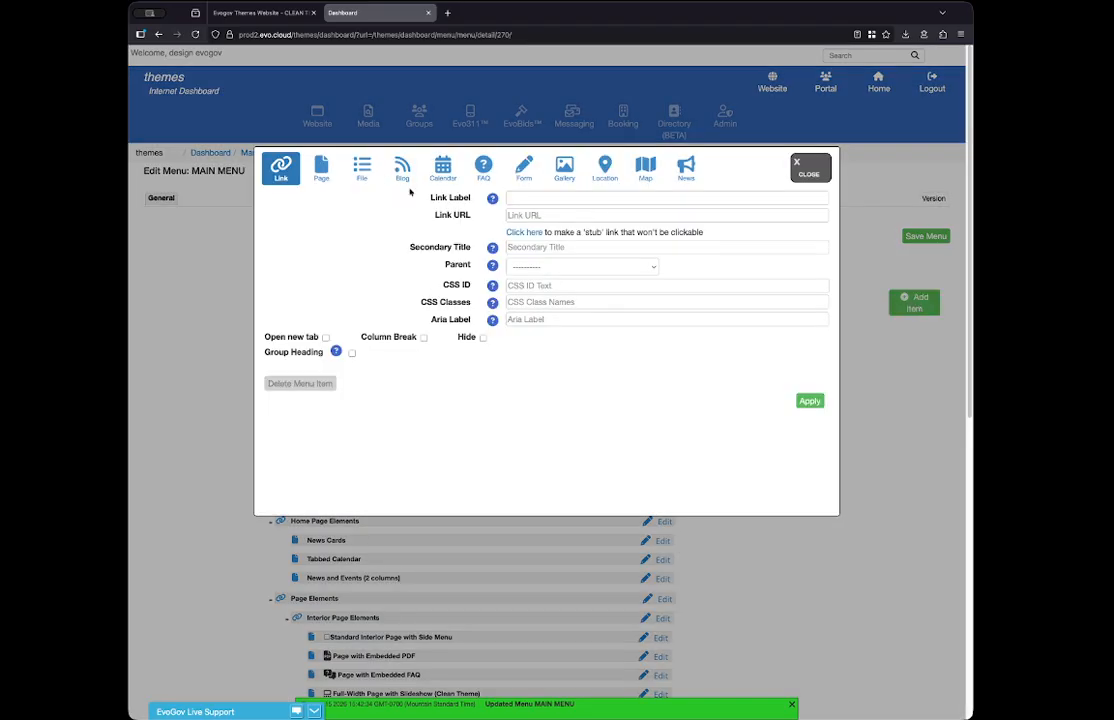
click(362, 168)
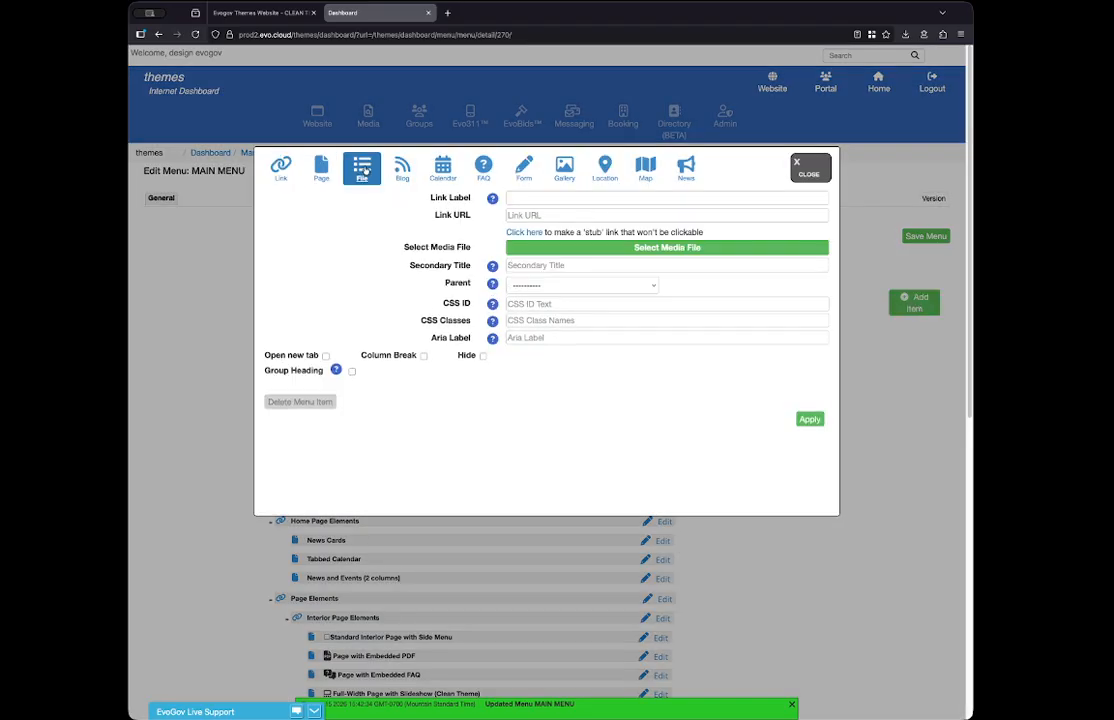
click(673, 250)
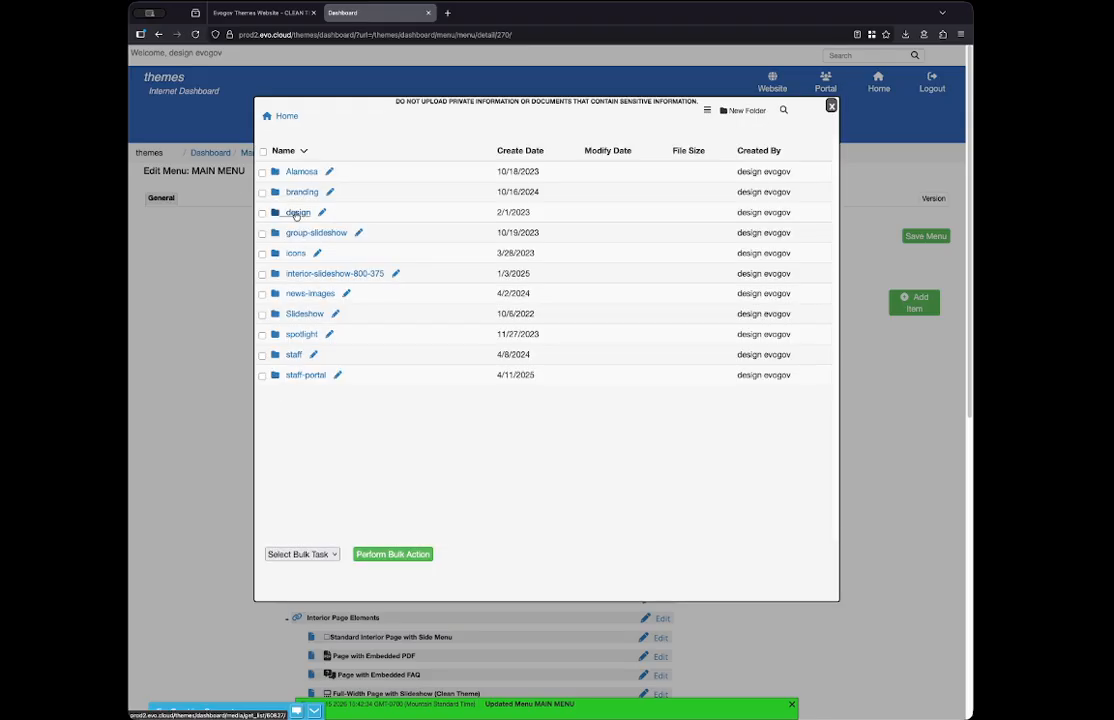
click(297, 213)
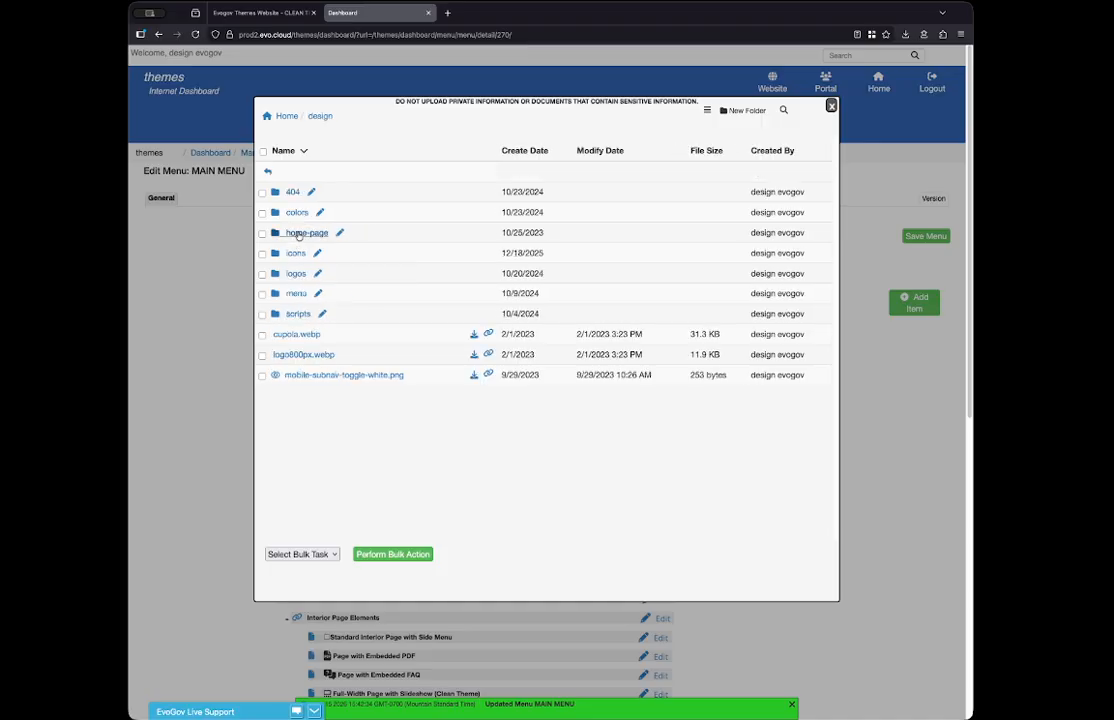
click(298, 233)
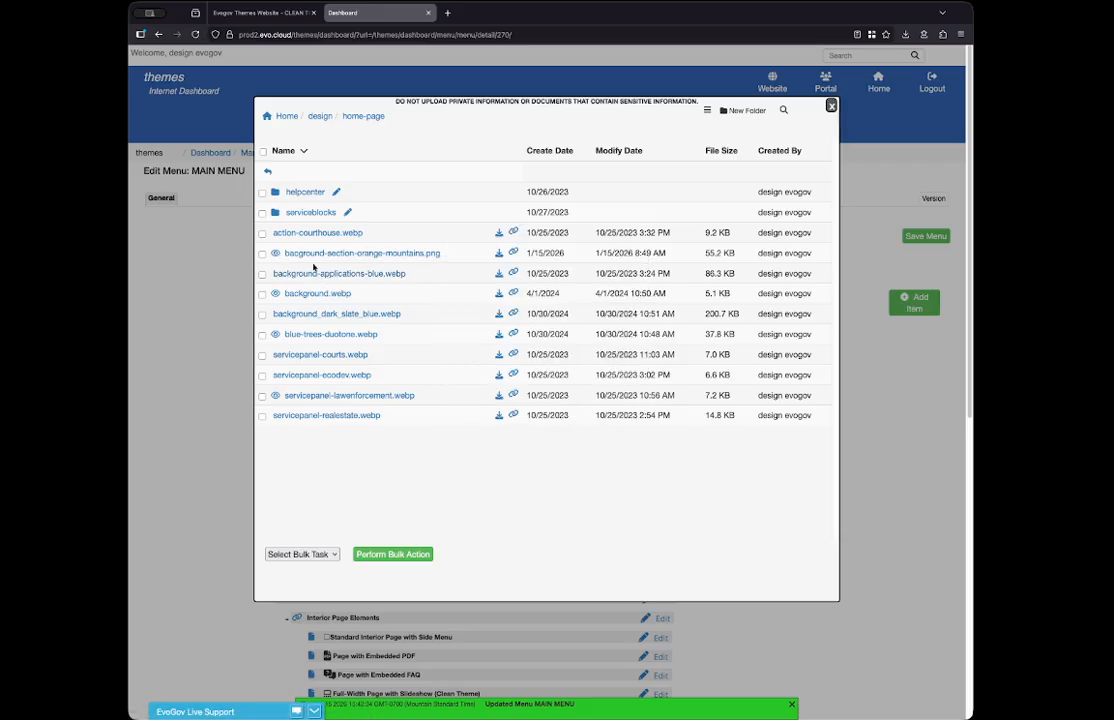
mouse_move(272, 294)
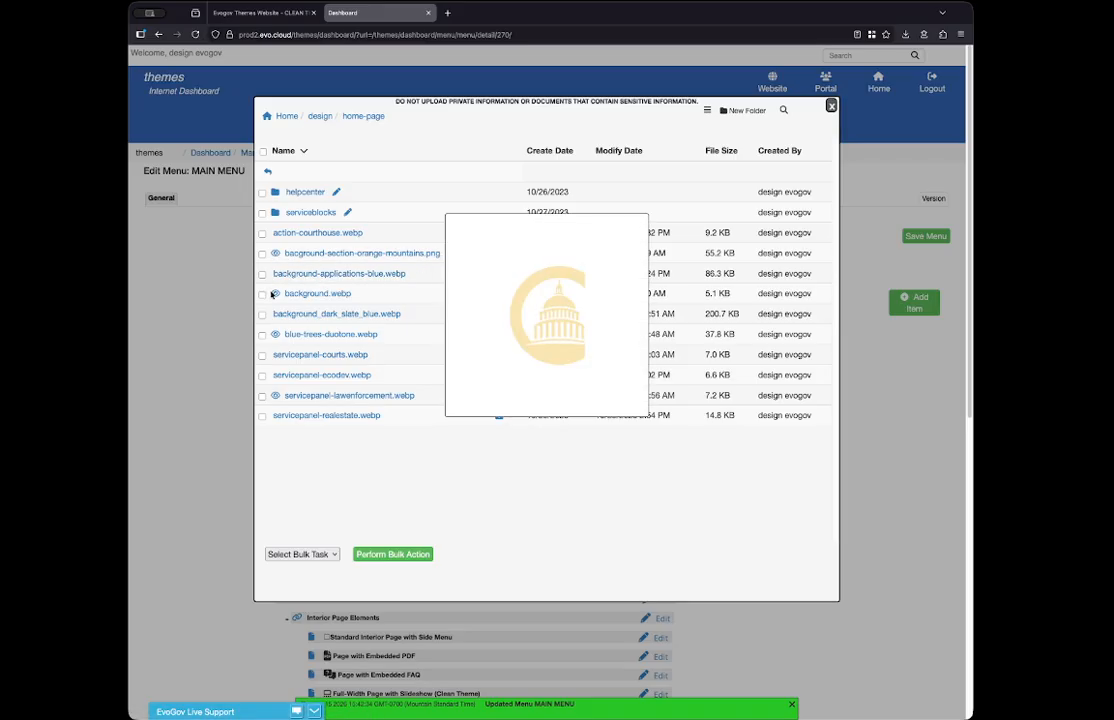
mouse_move(275, 336)
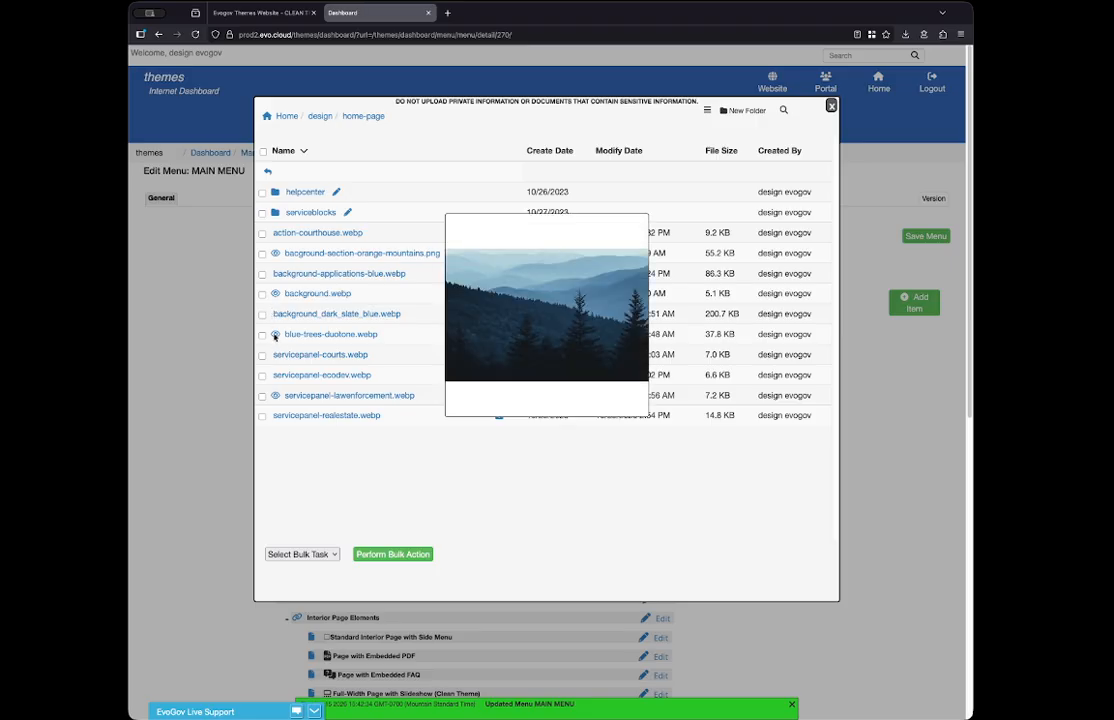
click(329, 335)
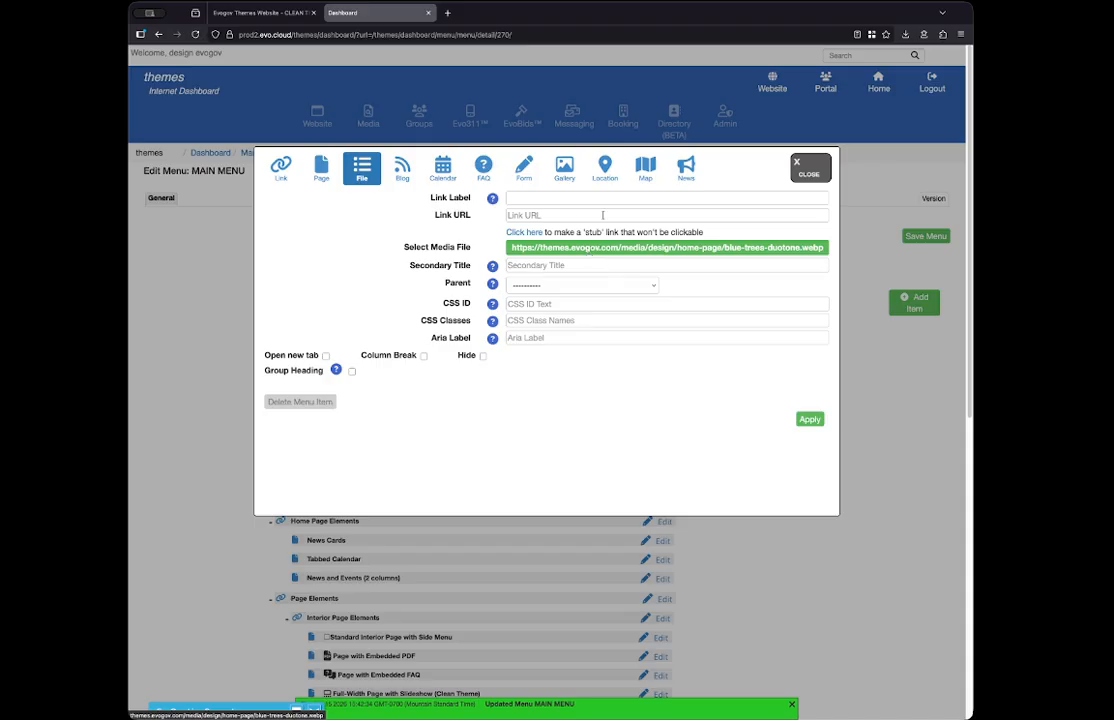
- Label the file item Background Image, place it under the parent Sample Home Pages, apply it and save the menu
click(541, 199)
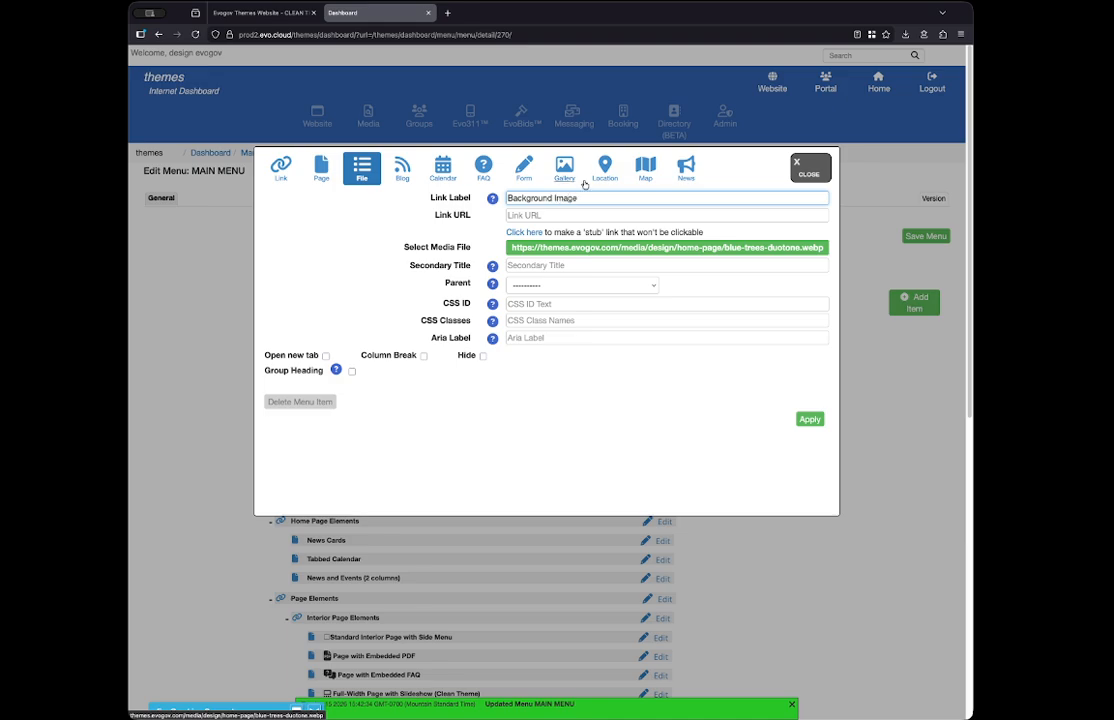
click(535, 286)
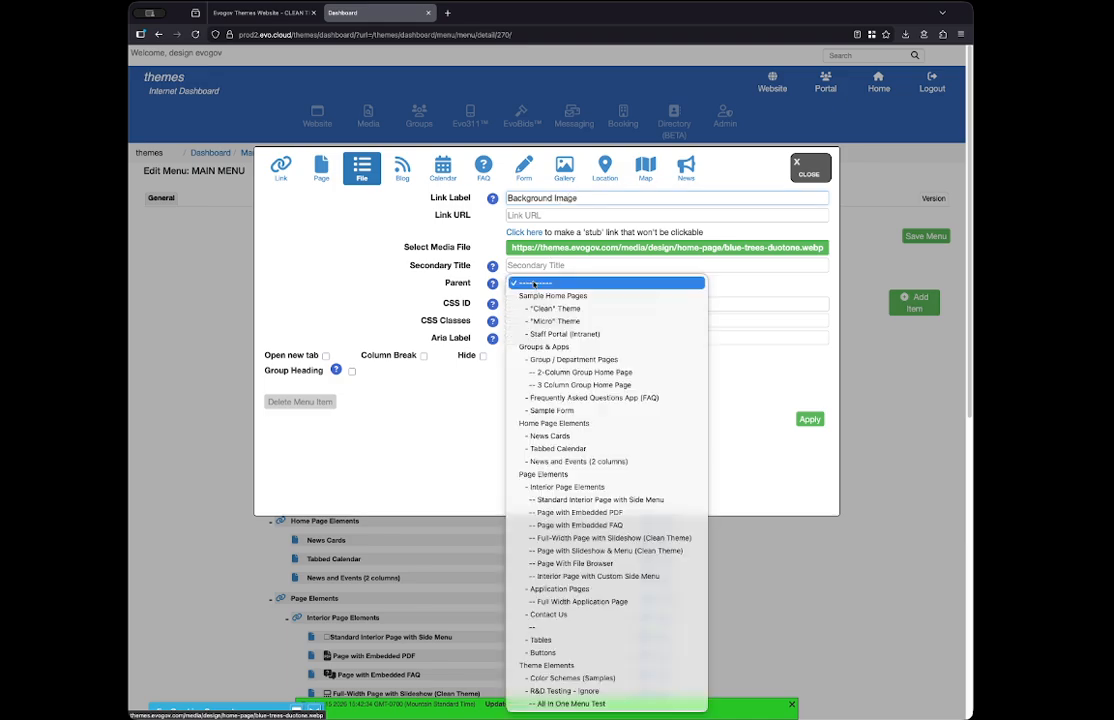
click(542, 296)
click(806, 420)
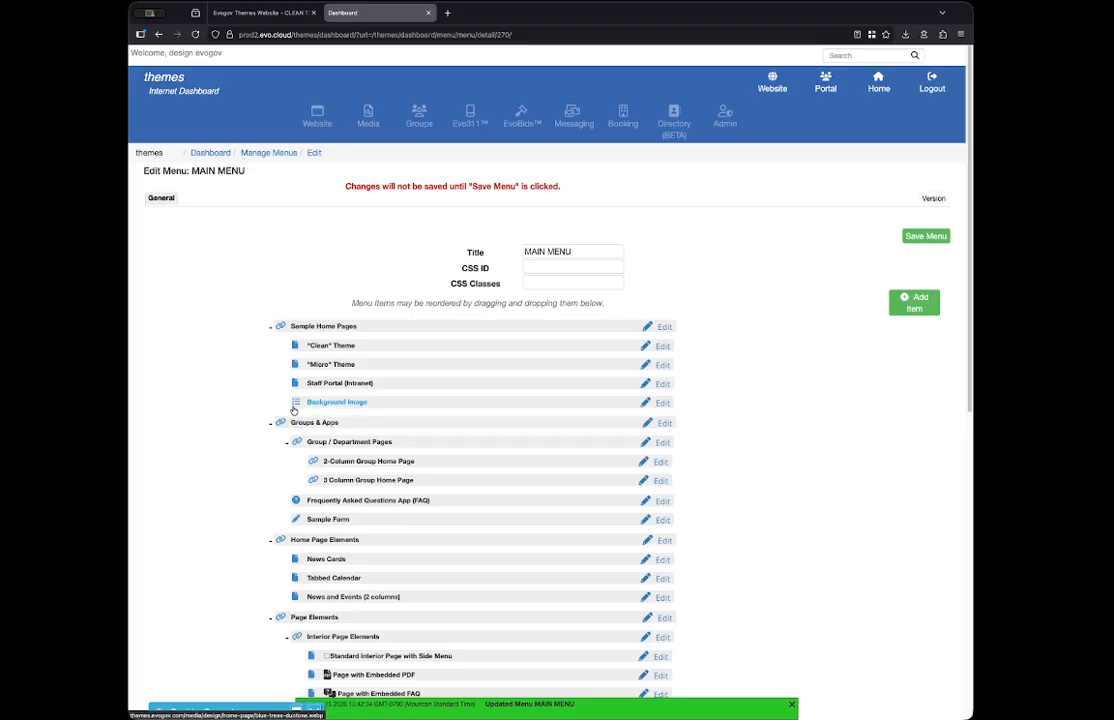
click(930, 236)
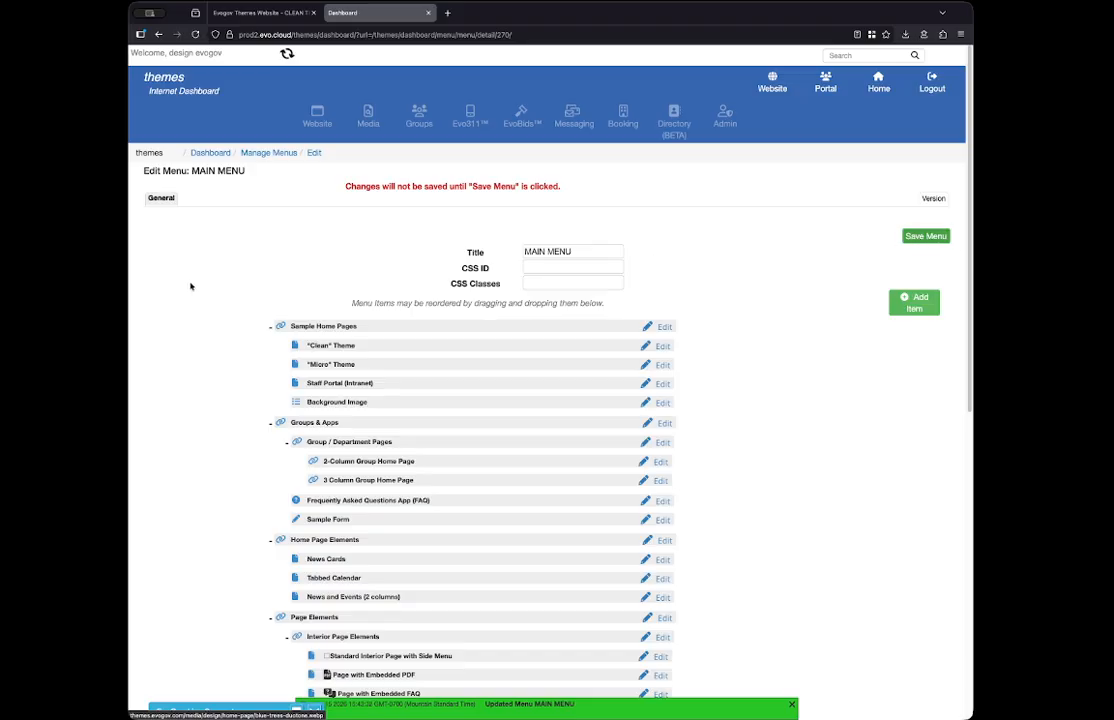
- Reload the live website and open Background Image from the Sample Home Pages dropdown
click(258, 12)
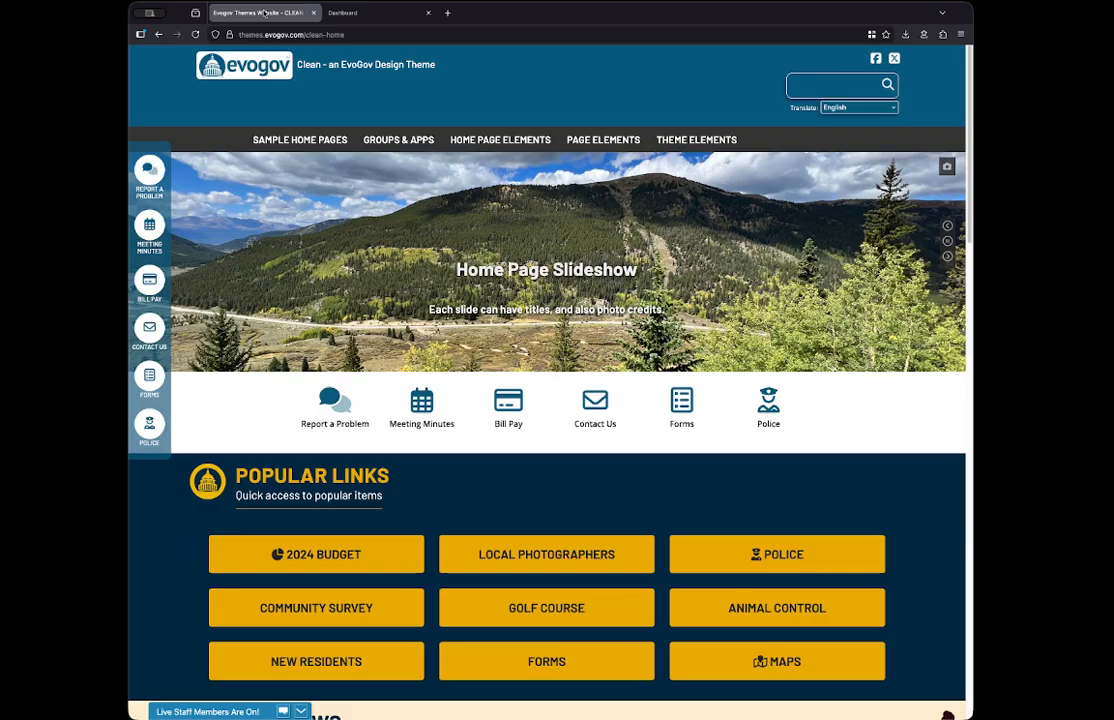
click(195, 34)
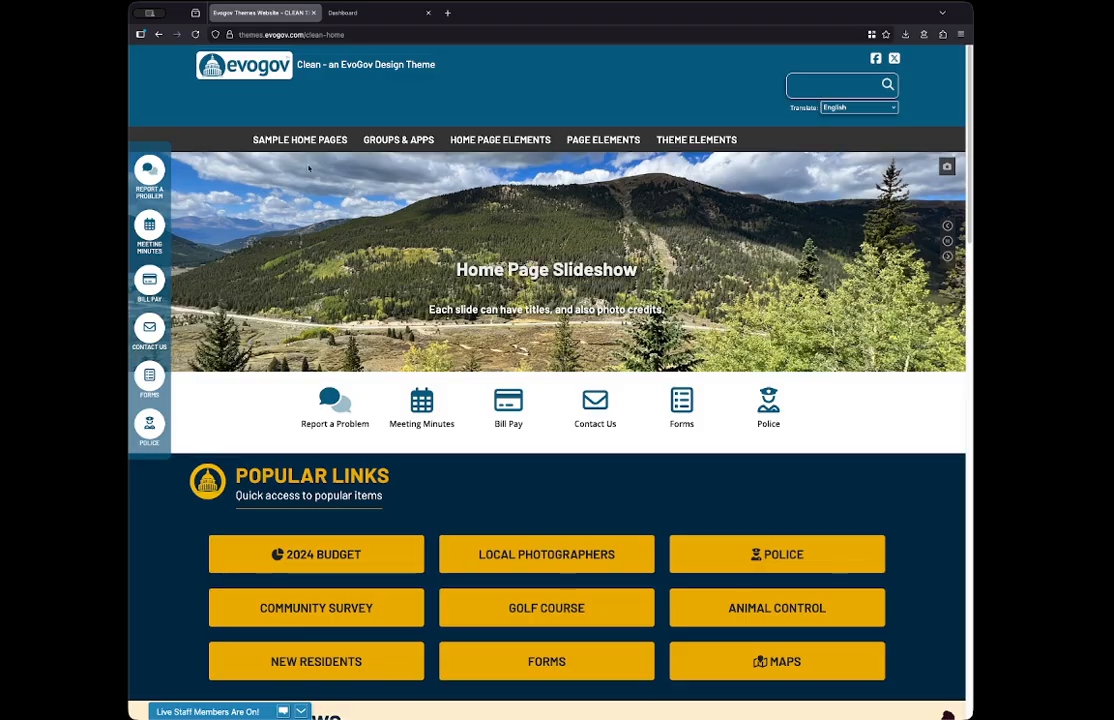
mouse_move(300, 140)
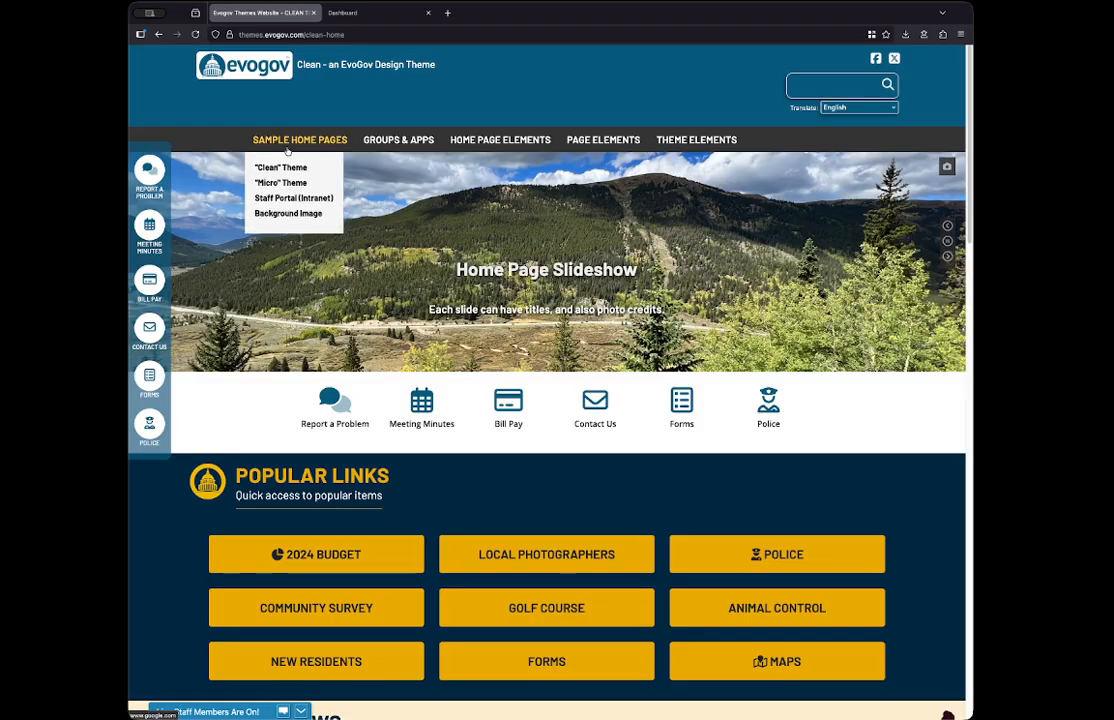
click(292, 214)
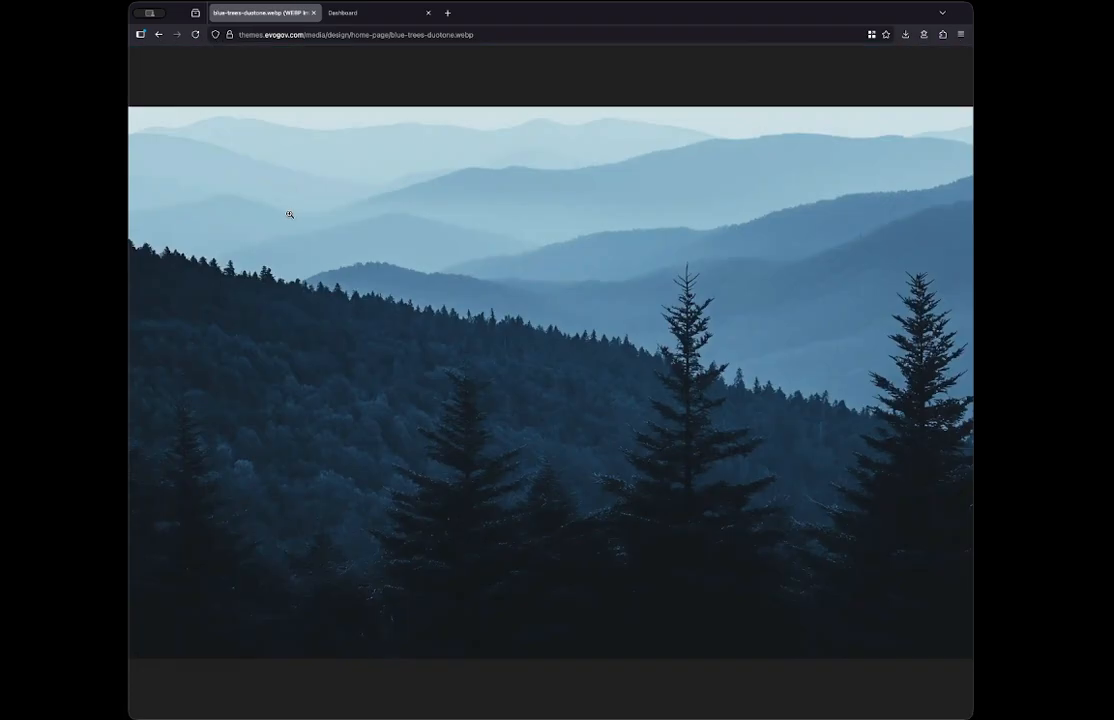
- Examine the opened image's full web address, go back to the site's home page and return to the menu editor
click(309, 35)
click(317, 37)
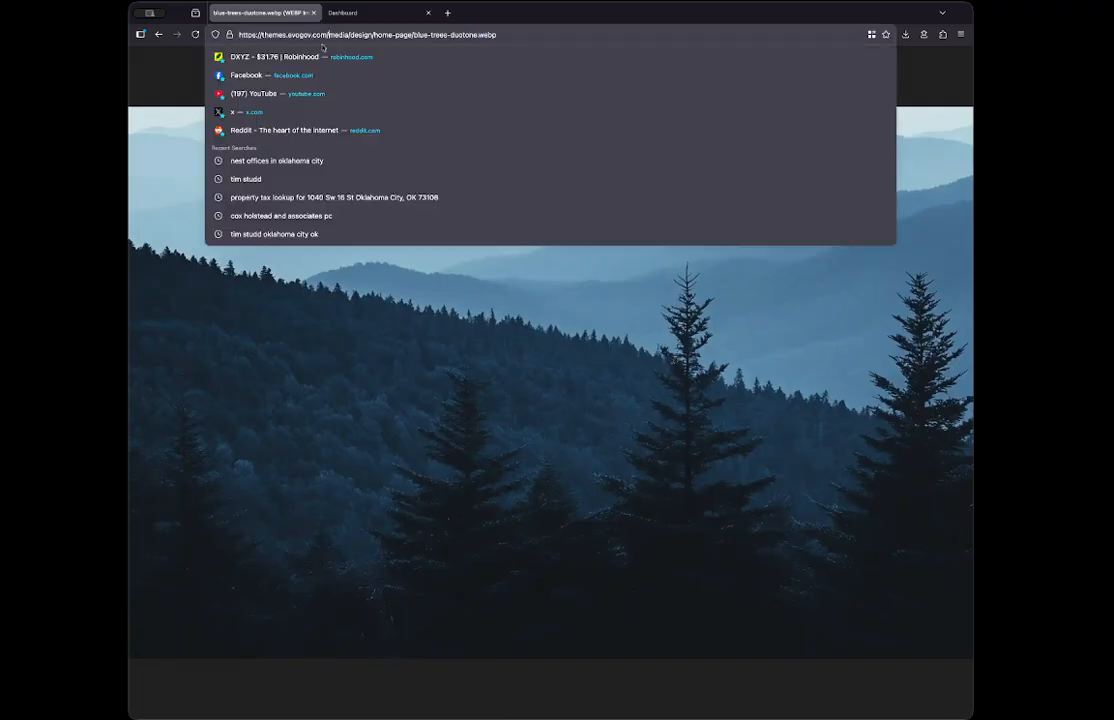
drag(324, 337, 330, 276)
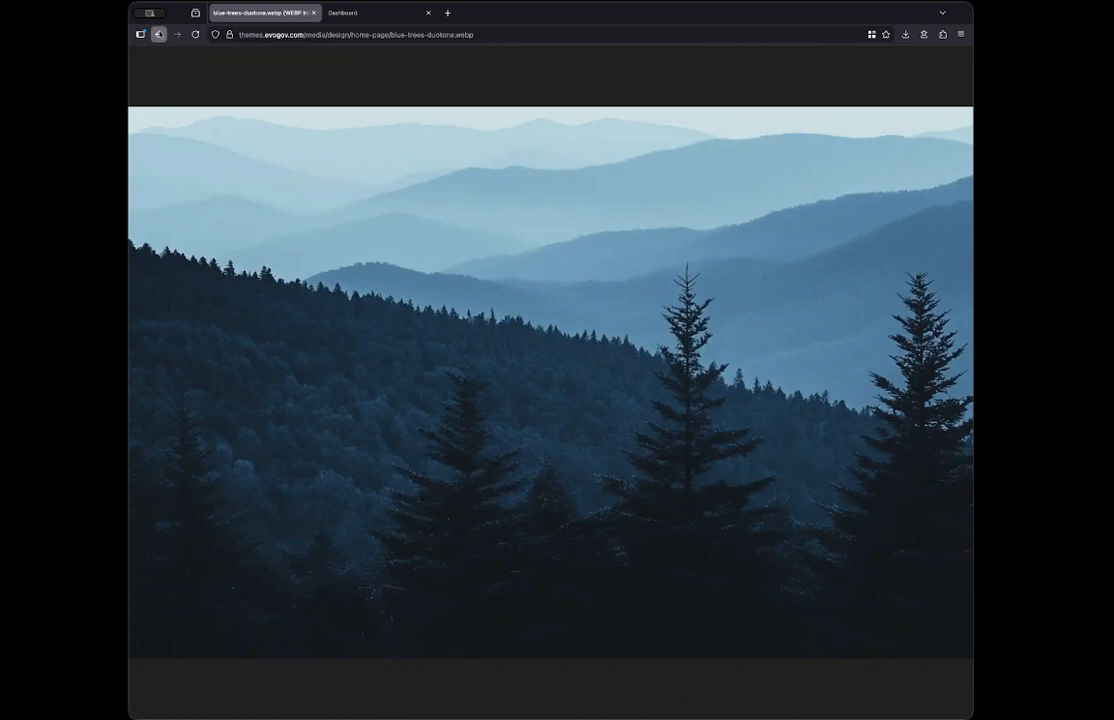
click(158, 35)
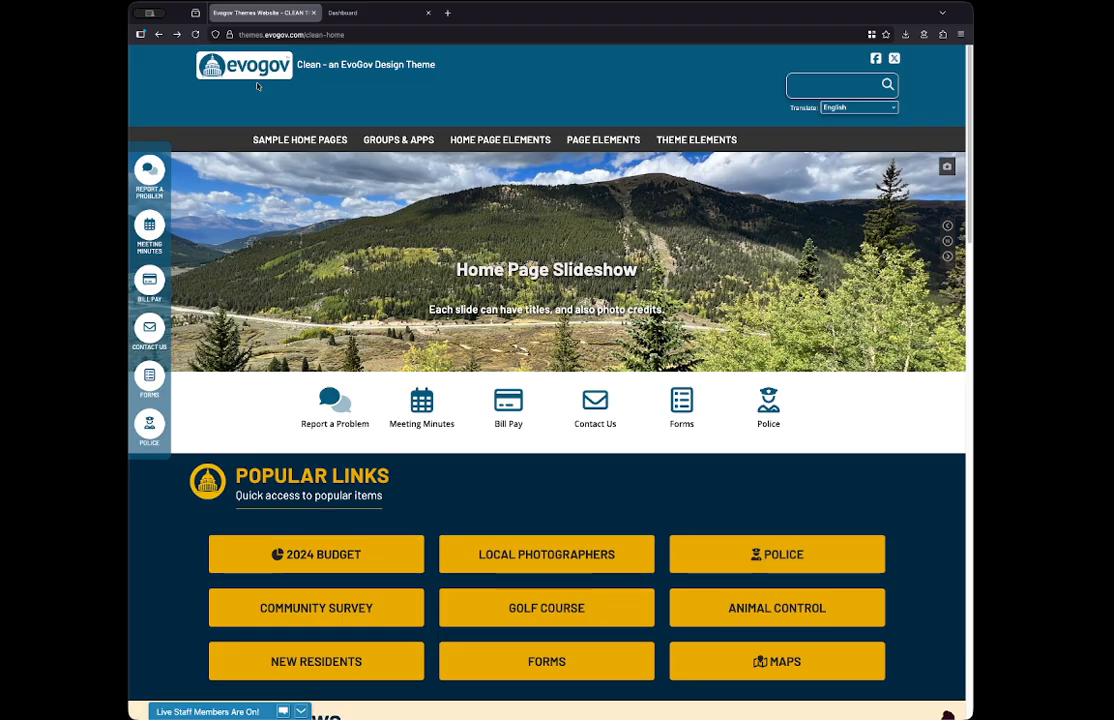
mouse_move(340, 127)
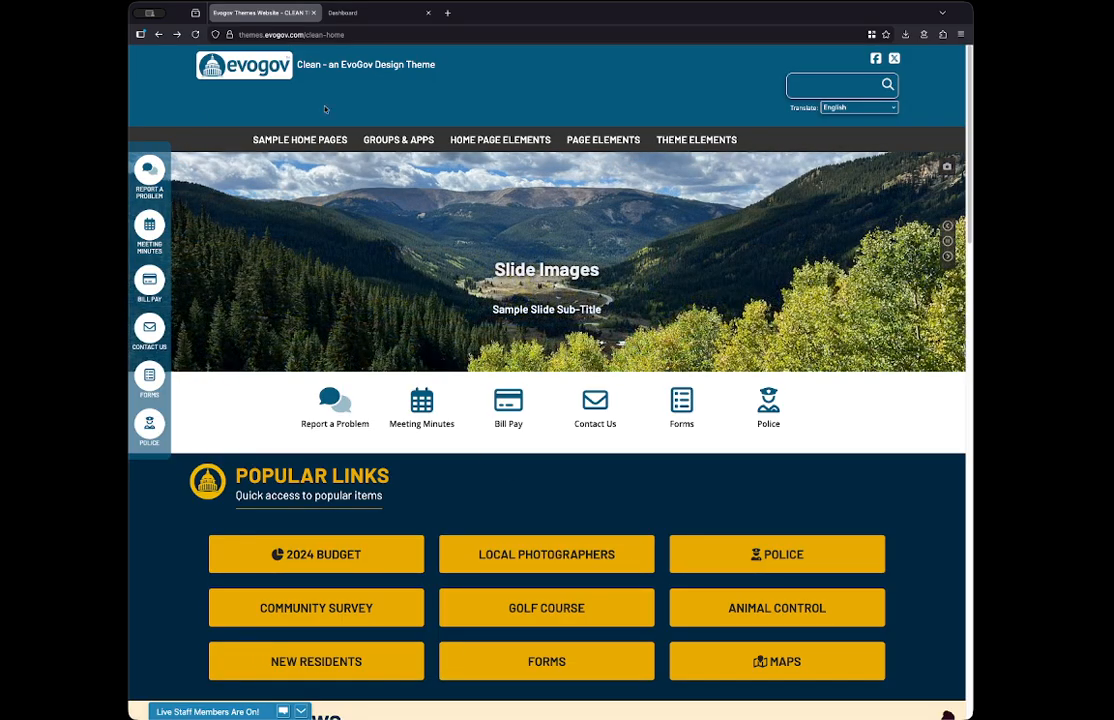
click(352, 14)
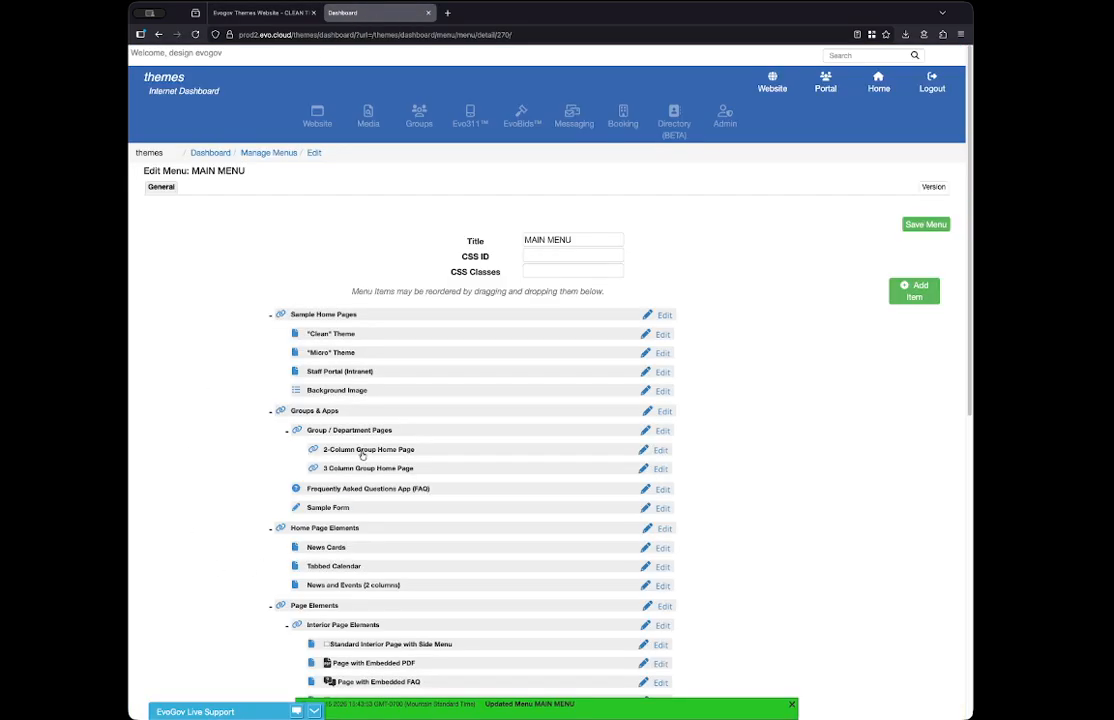
click(662, 391)
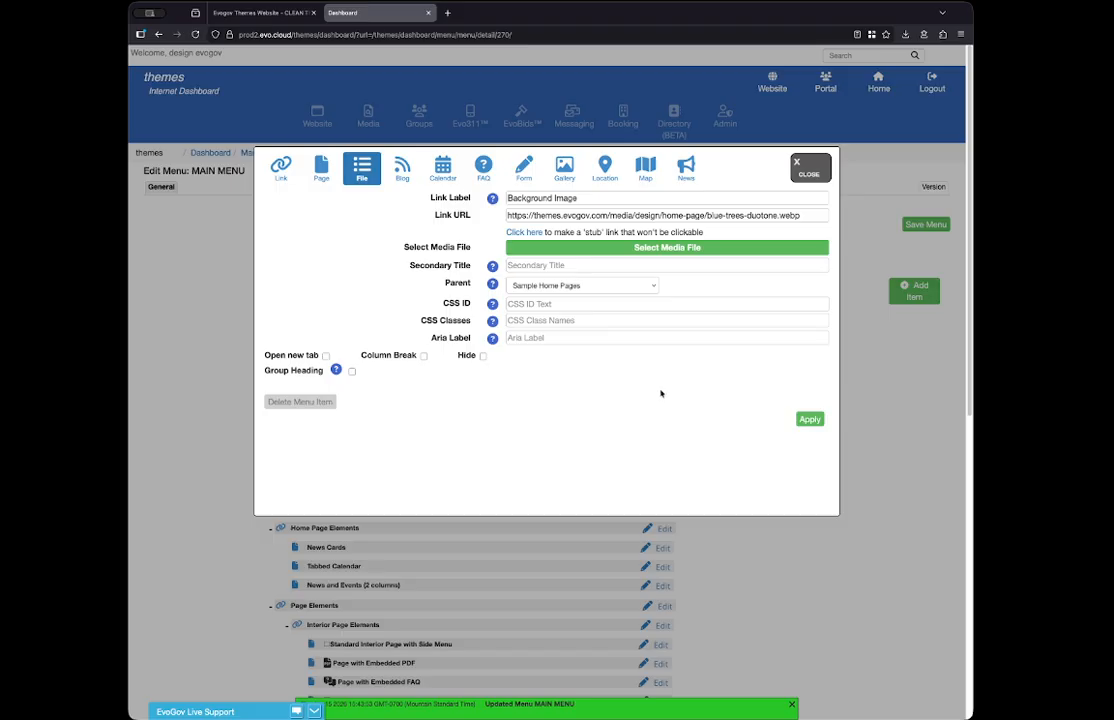
click(326, 356)
click(806, 166)
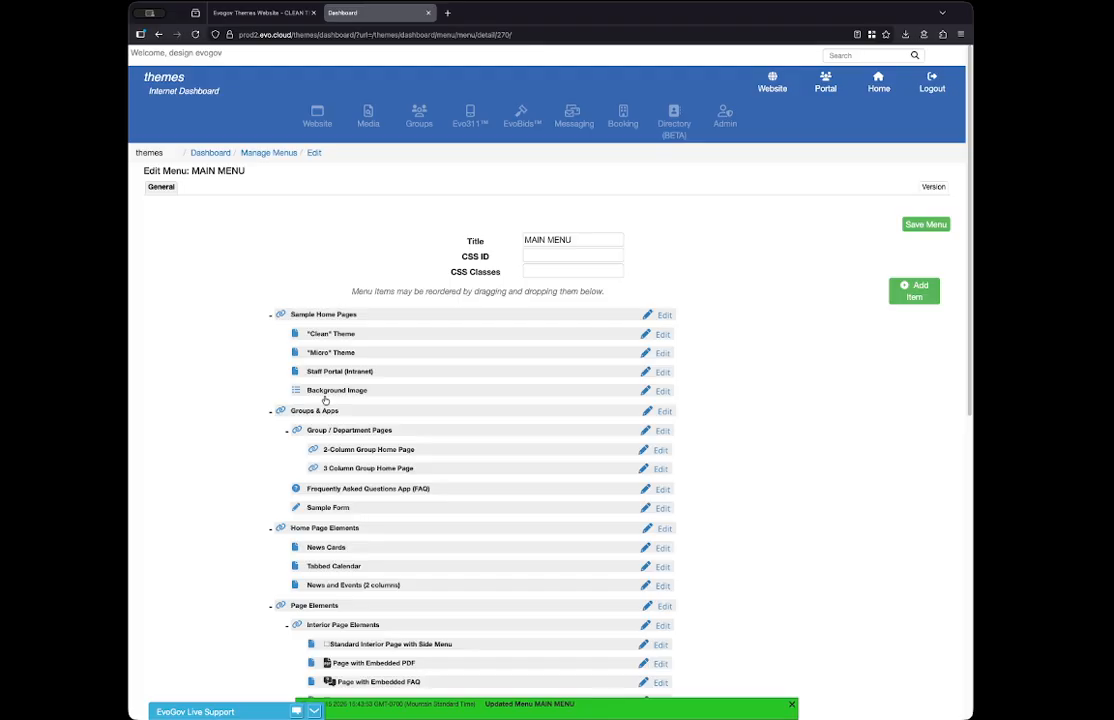
- Set the Background Image item to Hide, apply the change and save the menu
click(660, 390)
click(482, 356)
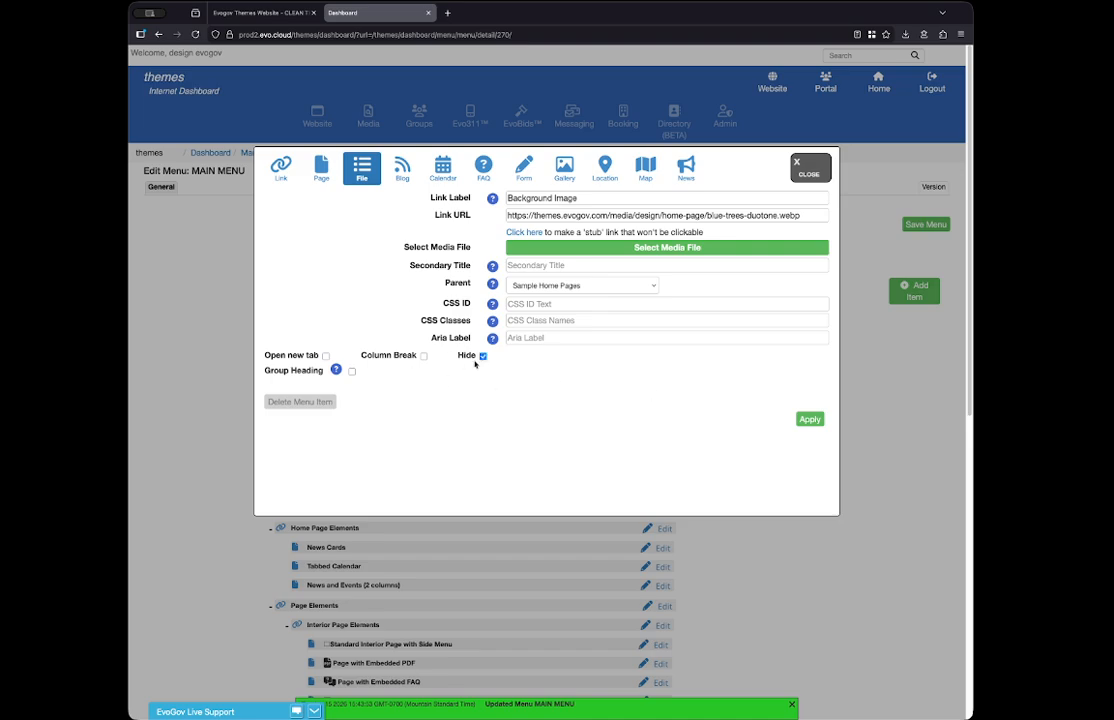
click(809, 420)
click(930, 237)
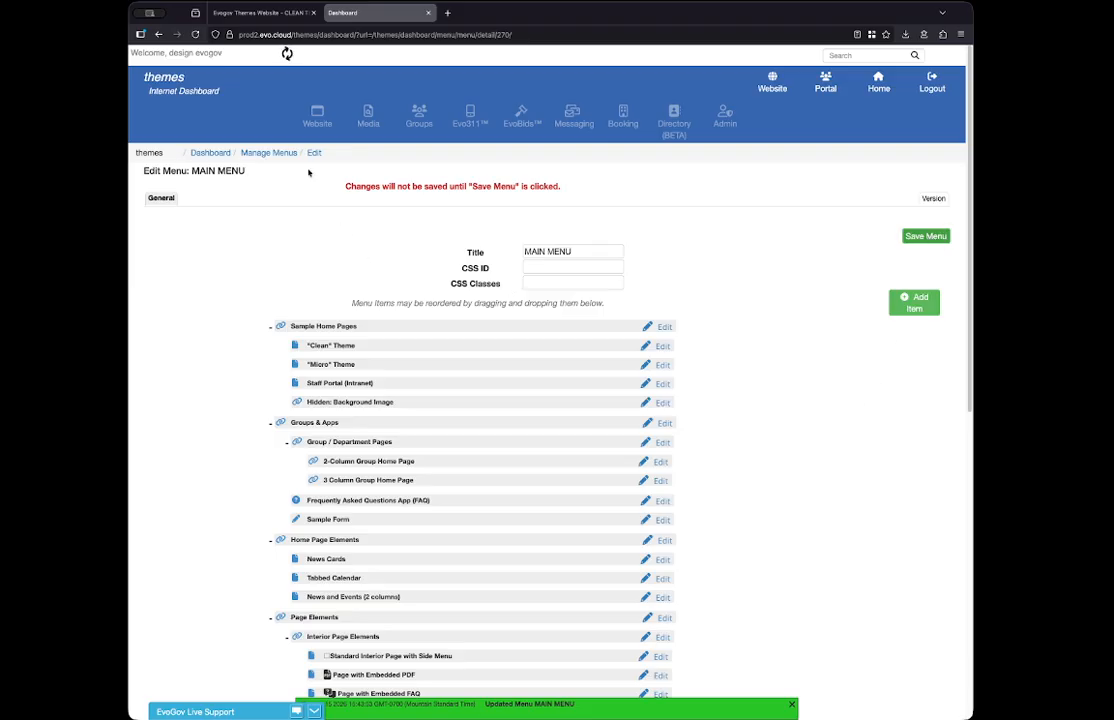
- Reload the live website and check the Sample Home Pages dropdown for the Background Image item
click(270, 14)
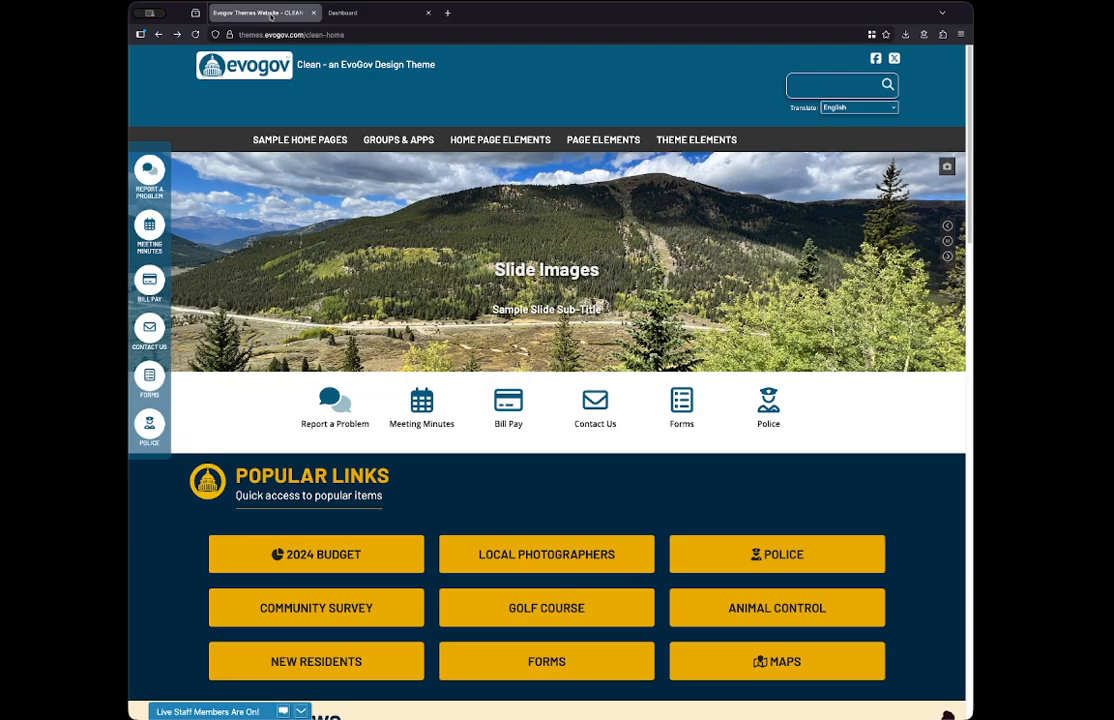
click(195, 34)
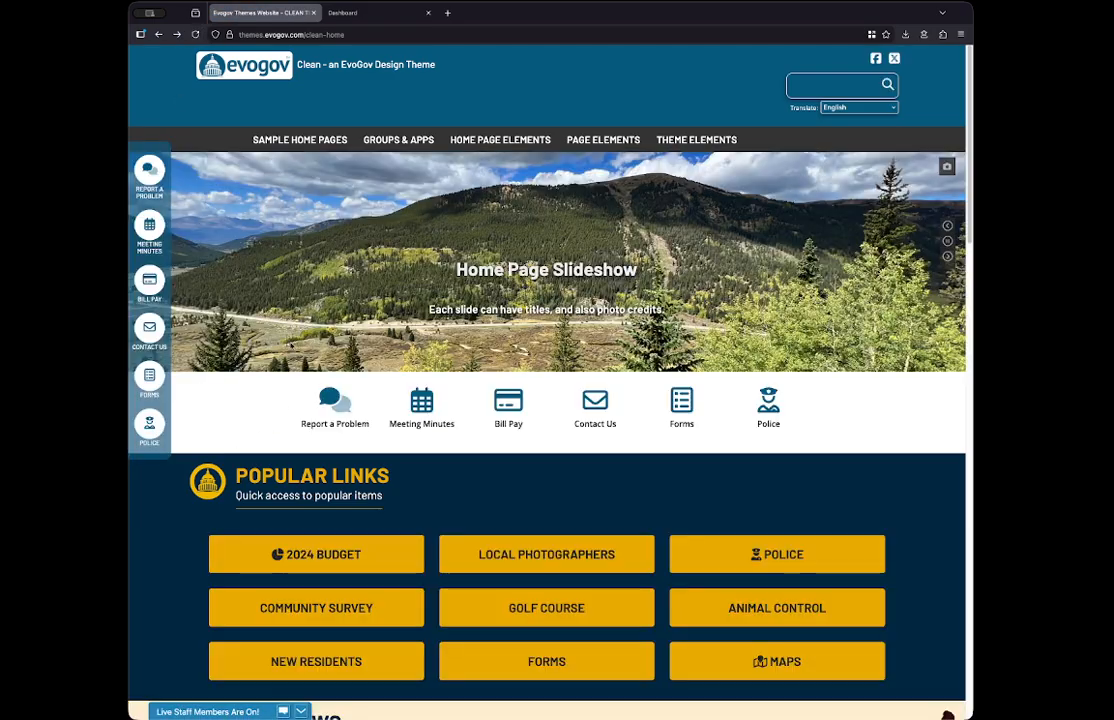
mouse_move(268, 138)
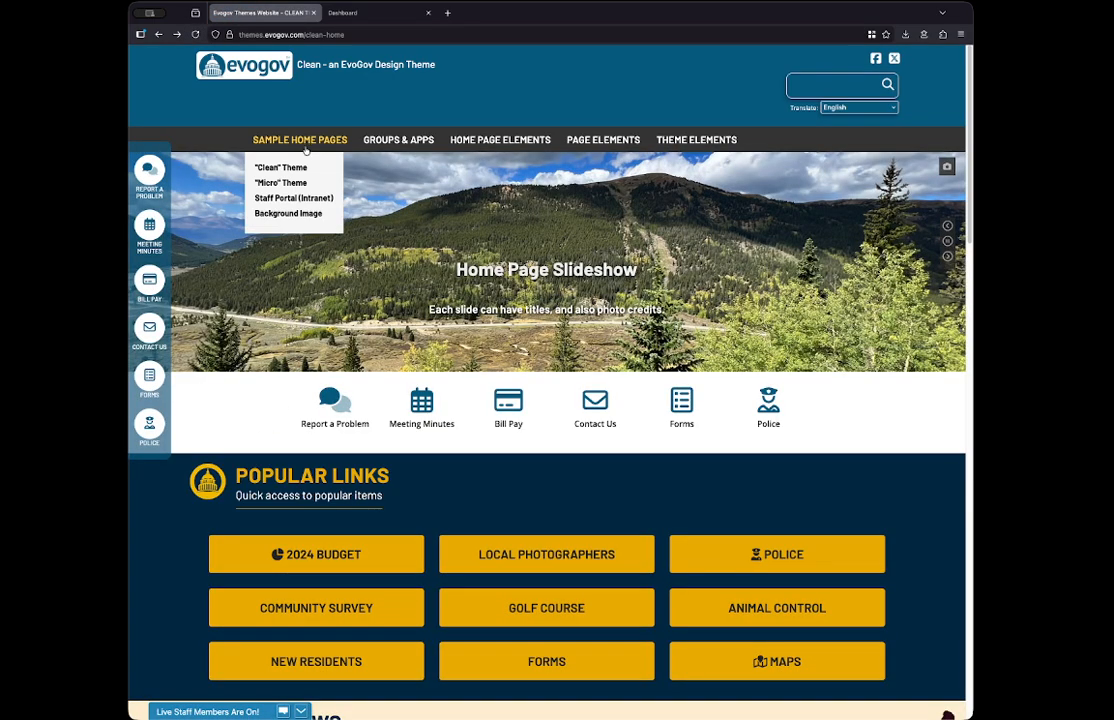
click(274, 214)
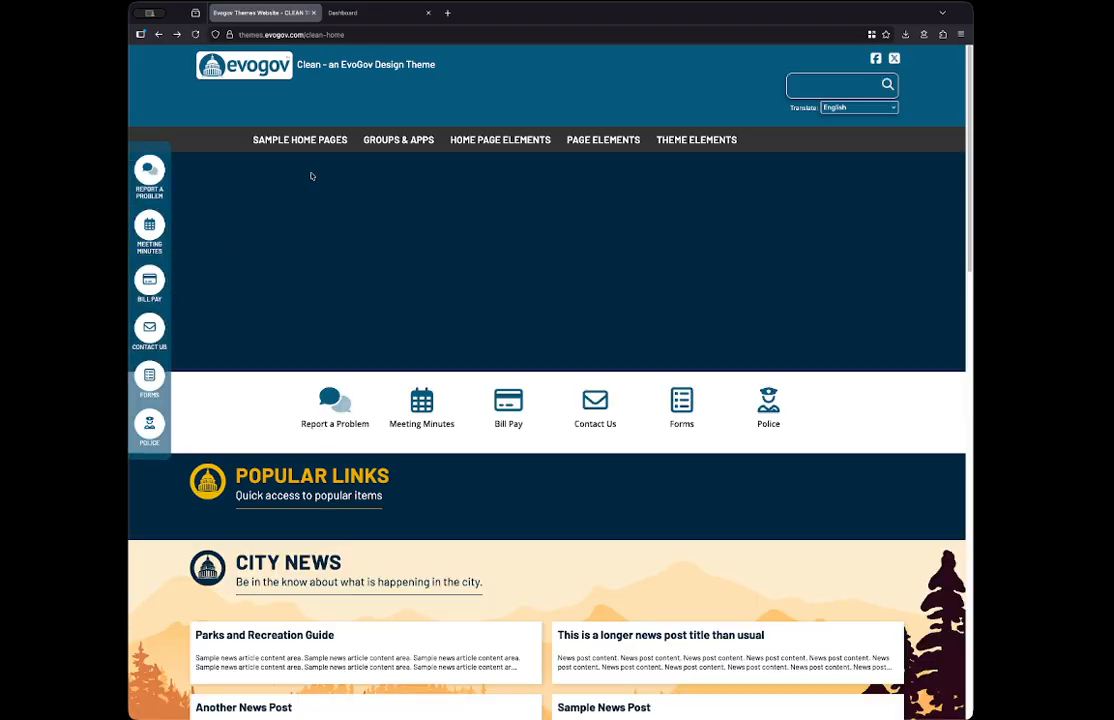
mouse_move(302, 144)
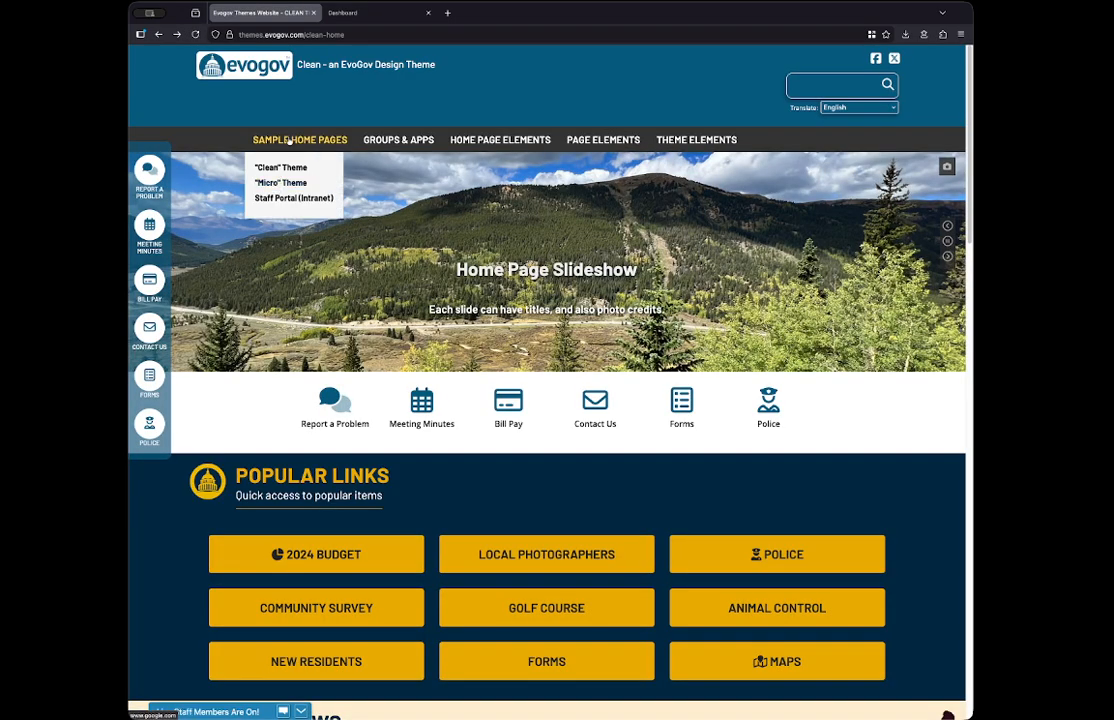
- Return to the menu editor and delete the hidden Background Image item from the Sample Home Pages section
click(345, 13)
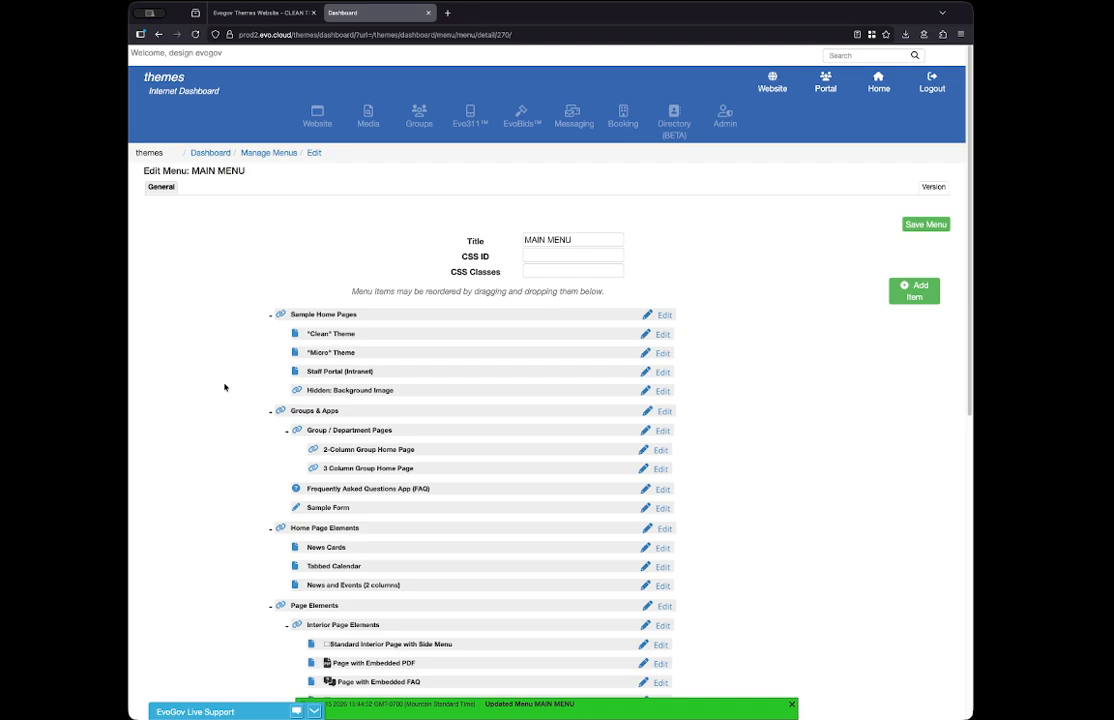
click(662, 392)
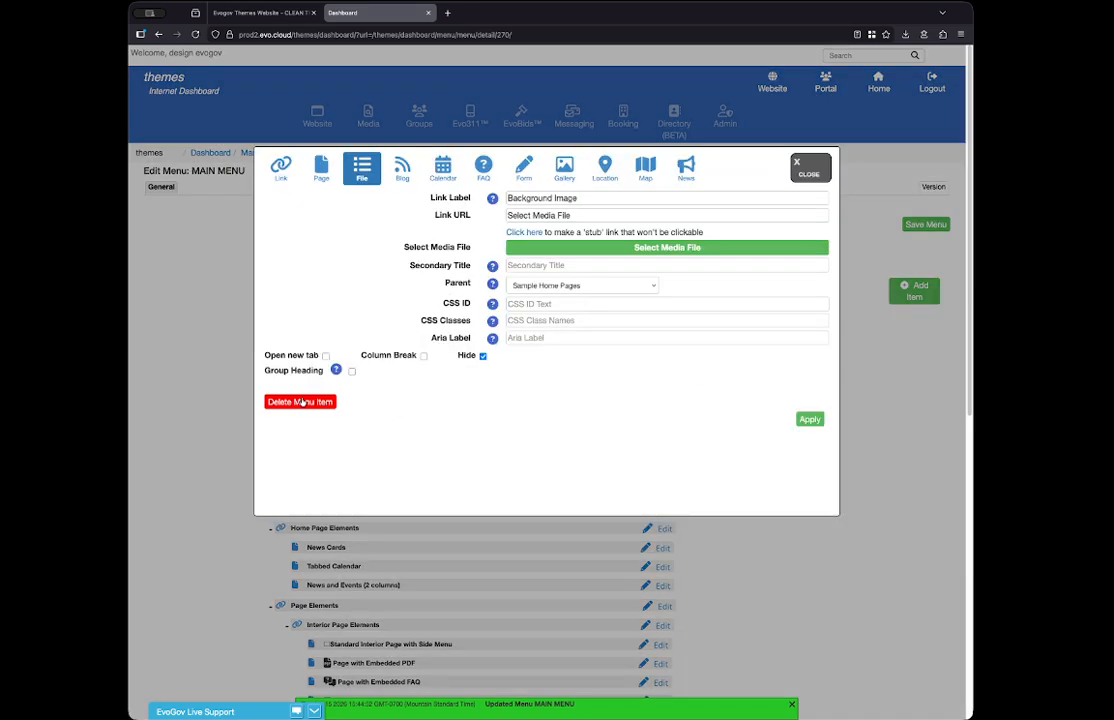
click(300, 402)
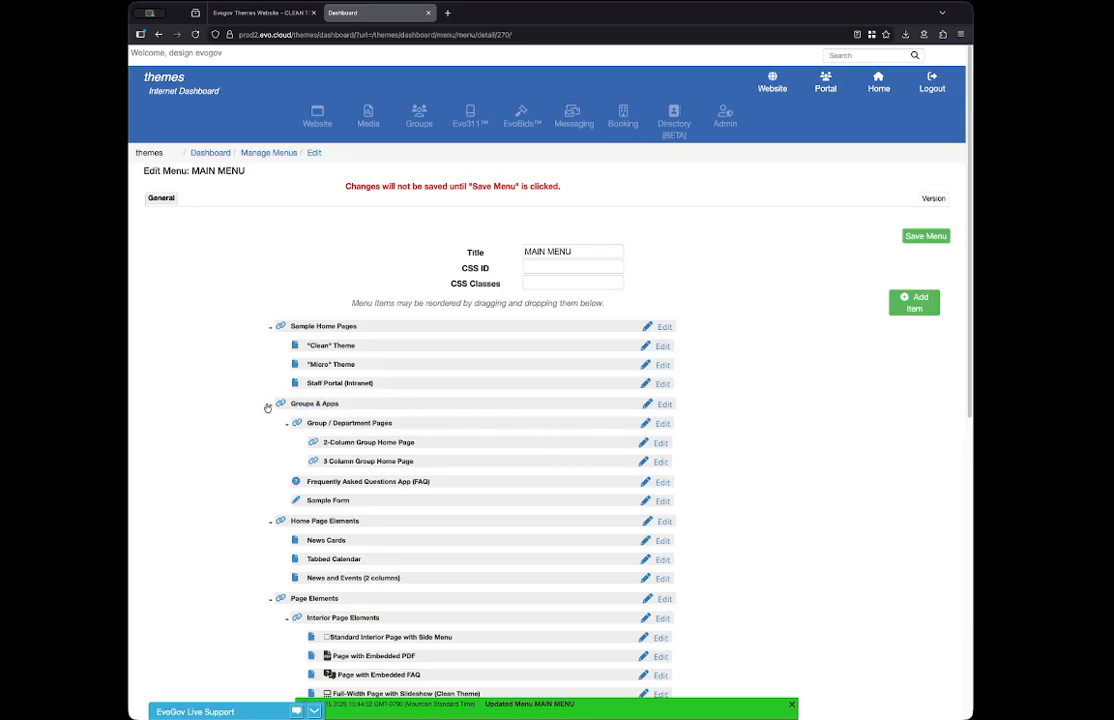
- Collapse the Groups & Apps, Sample Home Pages and Home Page Elements sections in the menu tree
click(270, 404)
click(271, 327)
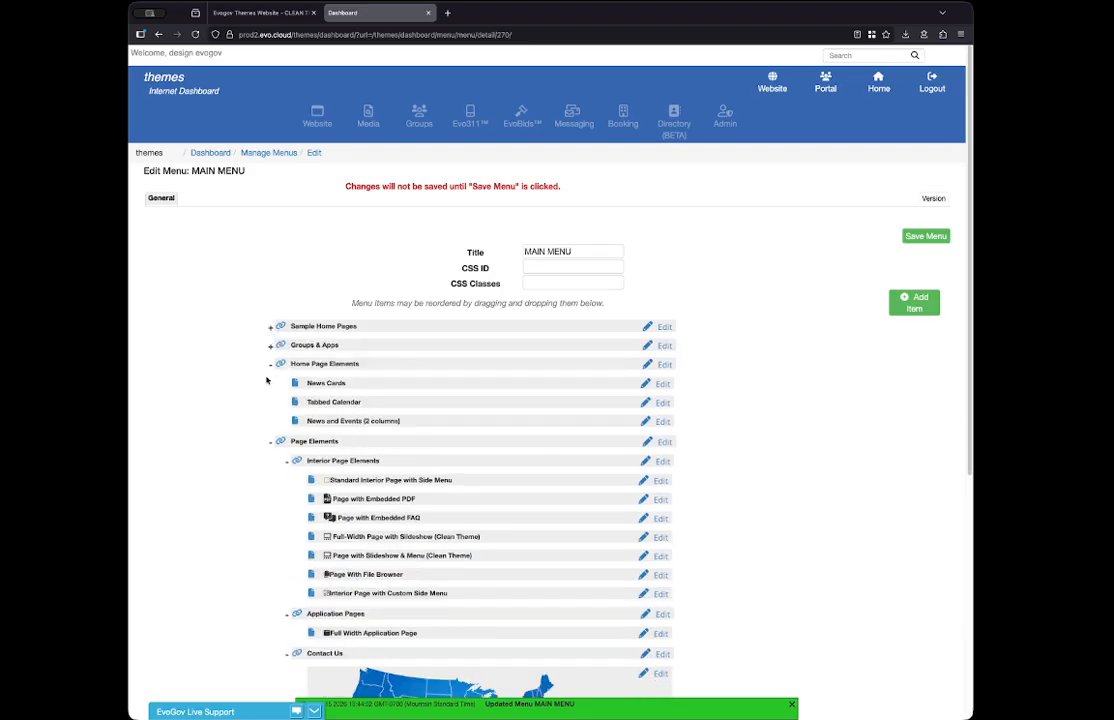
click(270, 364)
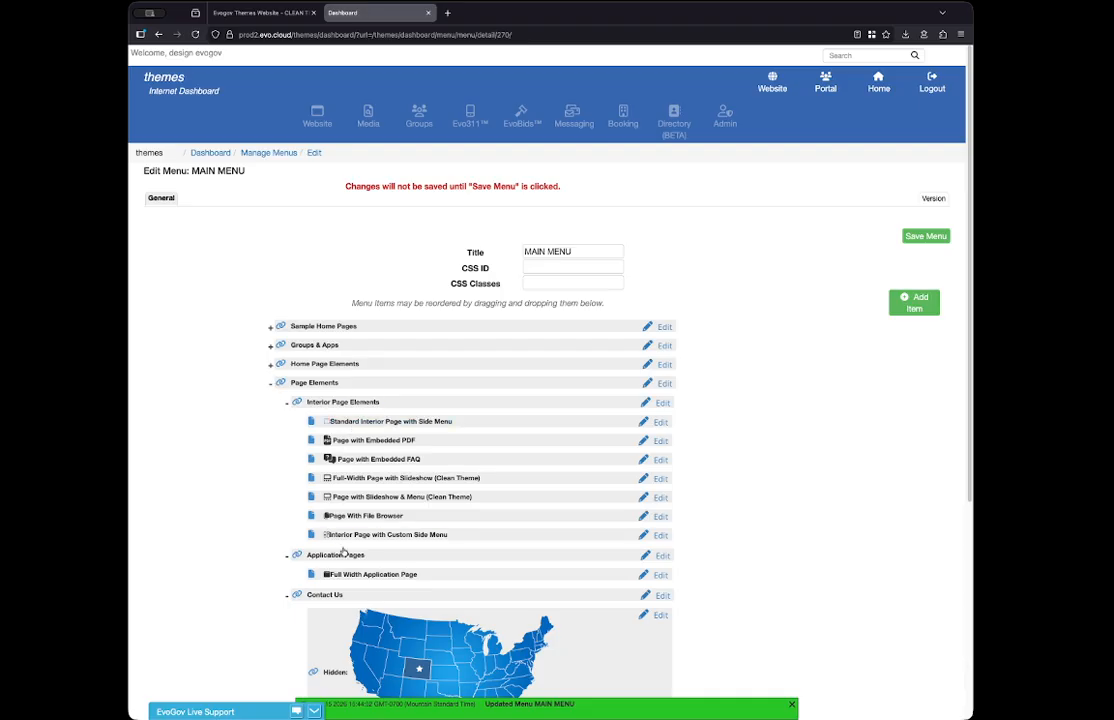
- Collapse the Interior Page Elements and Page Elements sections in the menu tree, leaving Sample Home Pages collapsed too
click(287, 404)
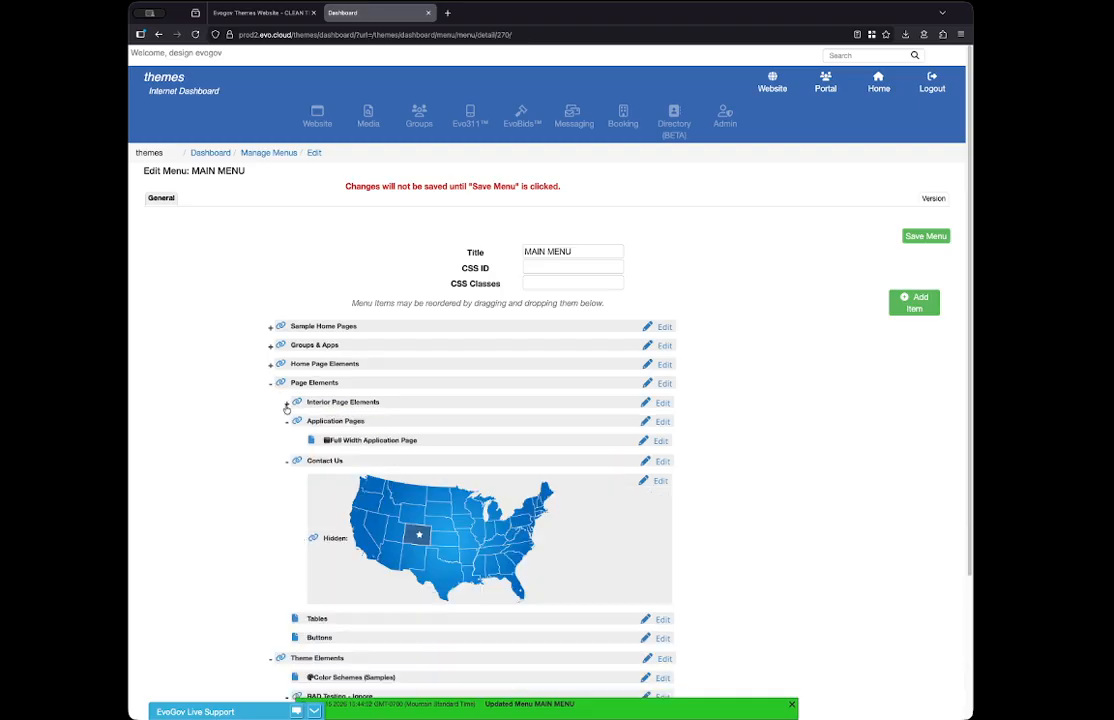
click(271, 384)
click(276, 326)
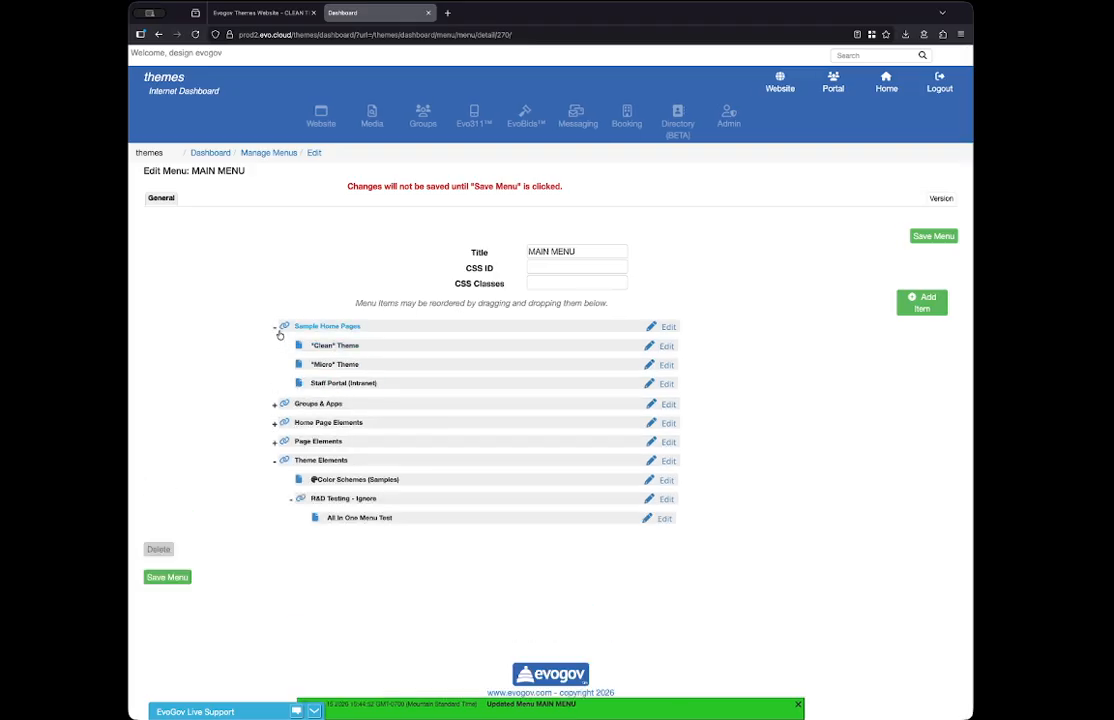
click(277, 326)
- Move the Sample Home Pages section below Groups & Apps and collapse the Theme Elements section
drag(356, 326, 380, 348)
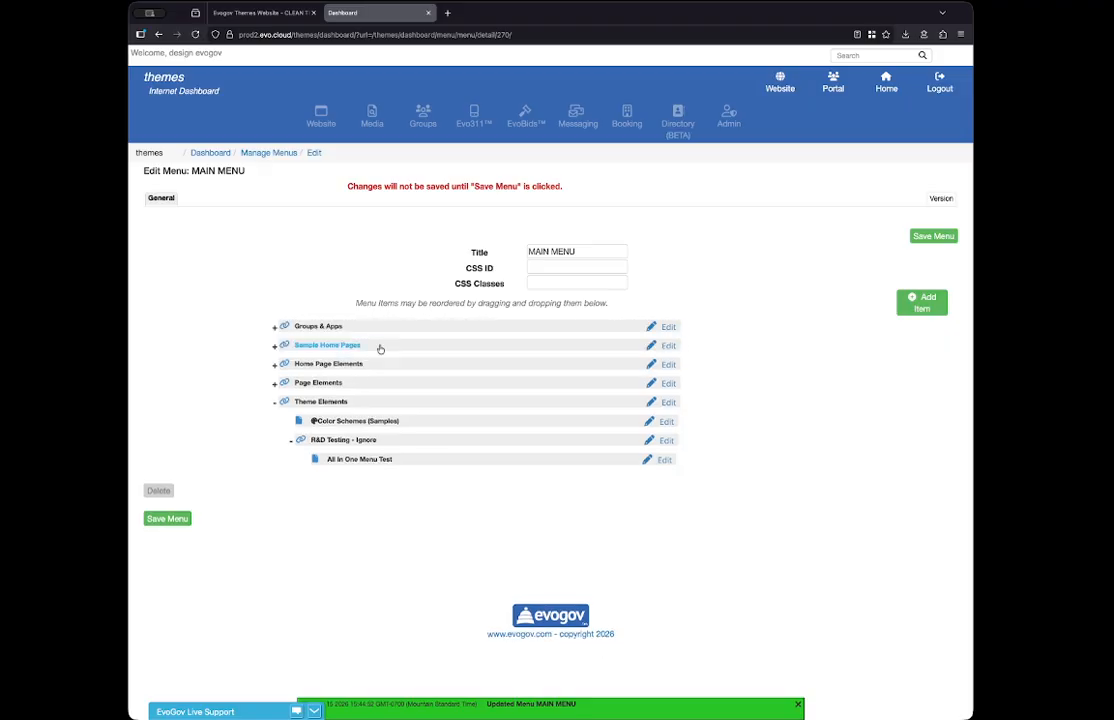
click(274, 401)
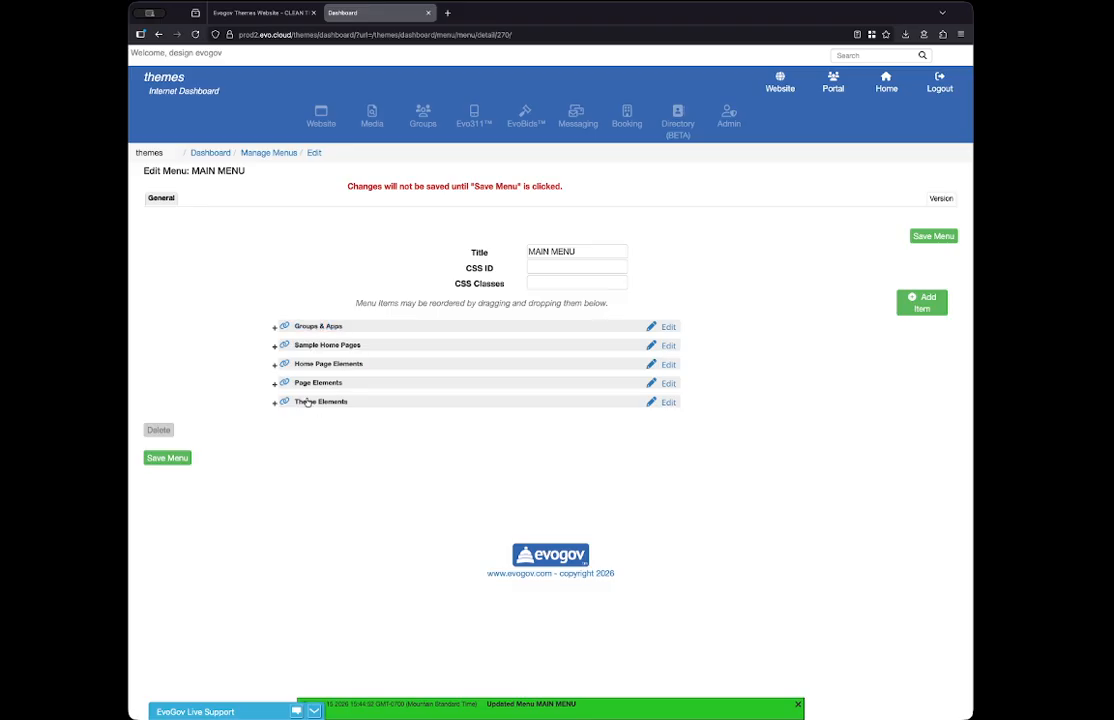
- Try clearing the Groups & Apps item's Link URL and refilling it with the non-clickable stub link, closing the editor without applying
click(669, 328)
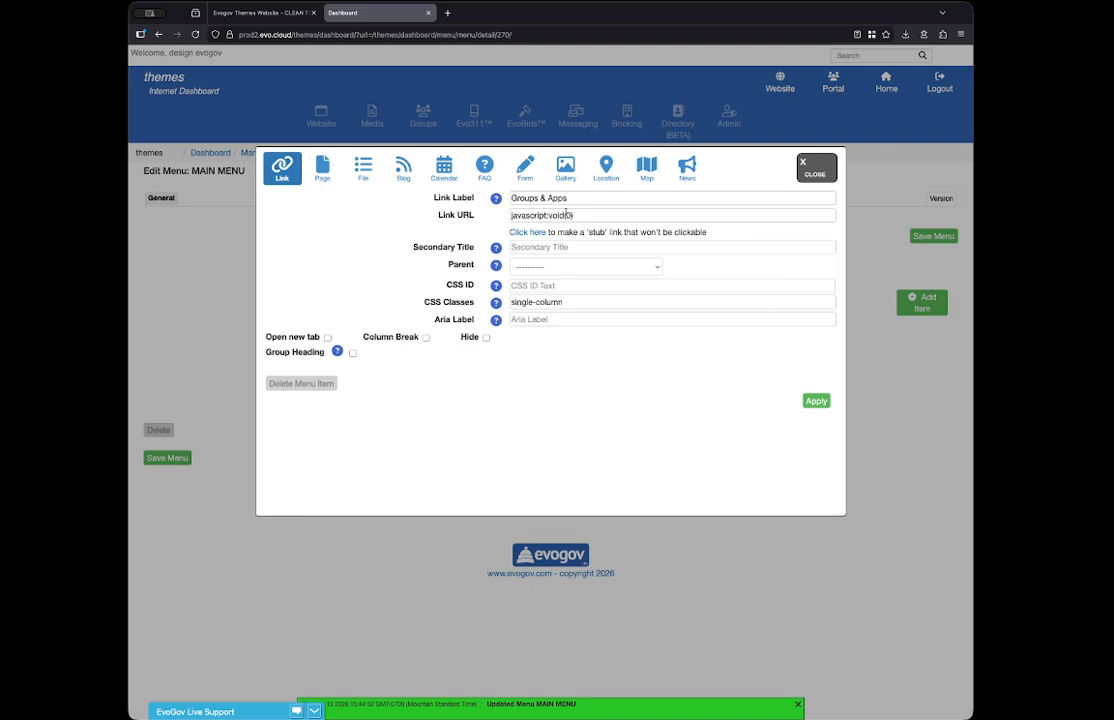
click(572, 199)
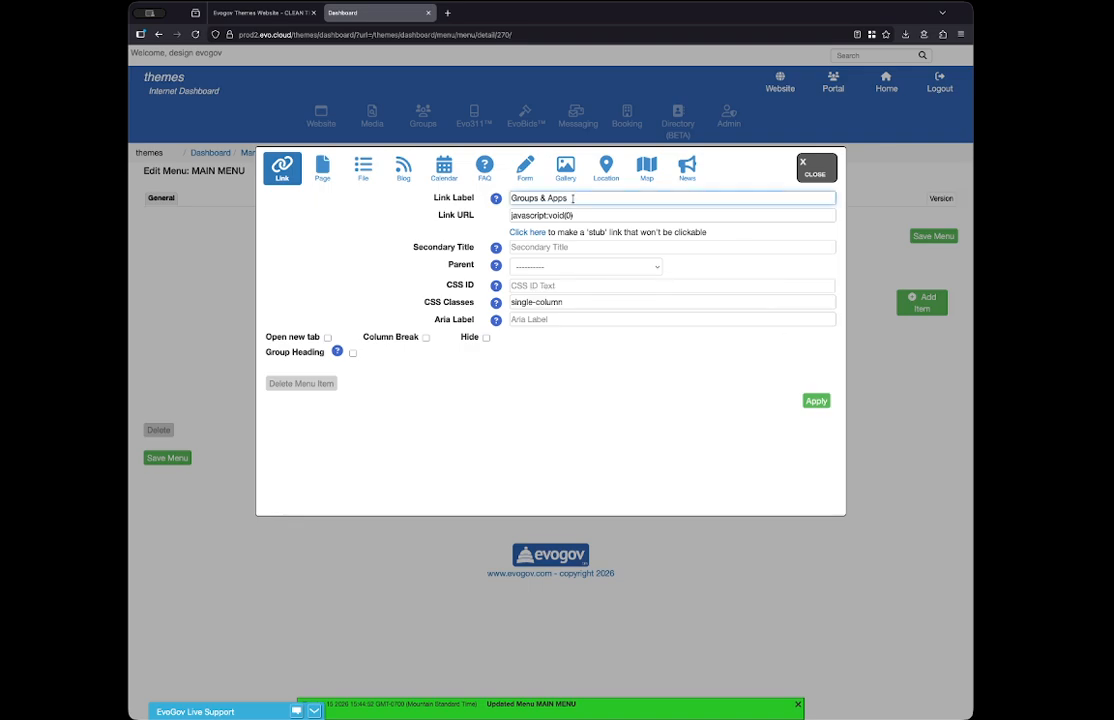
drag(511, 197, 485, 219)
key(super+c)
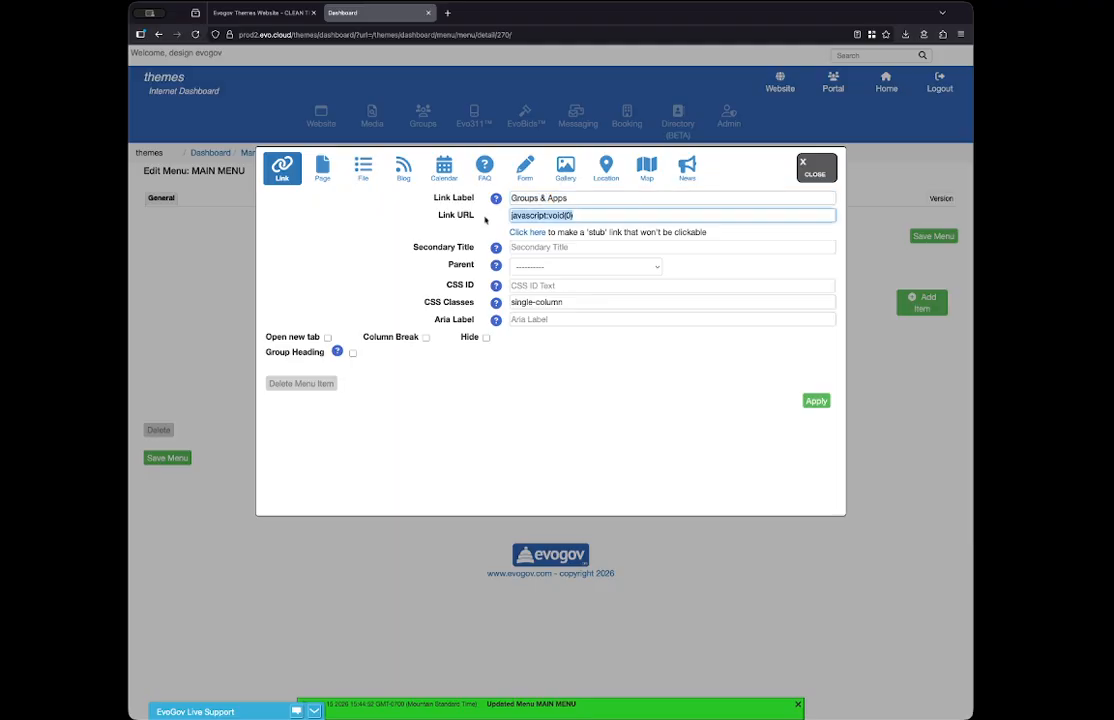
key(BackSpace)
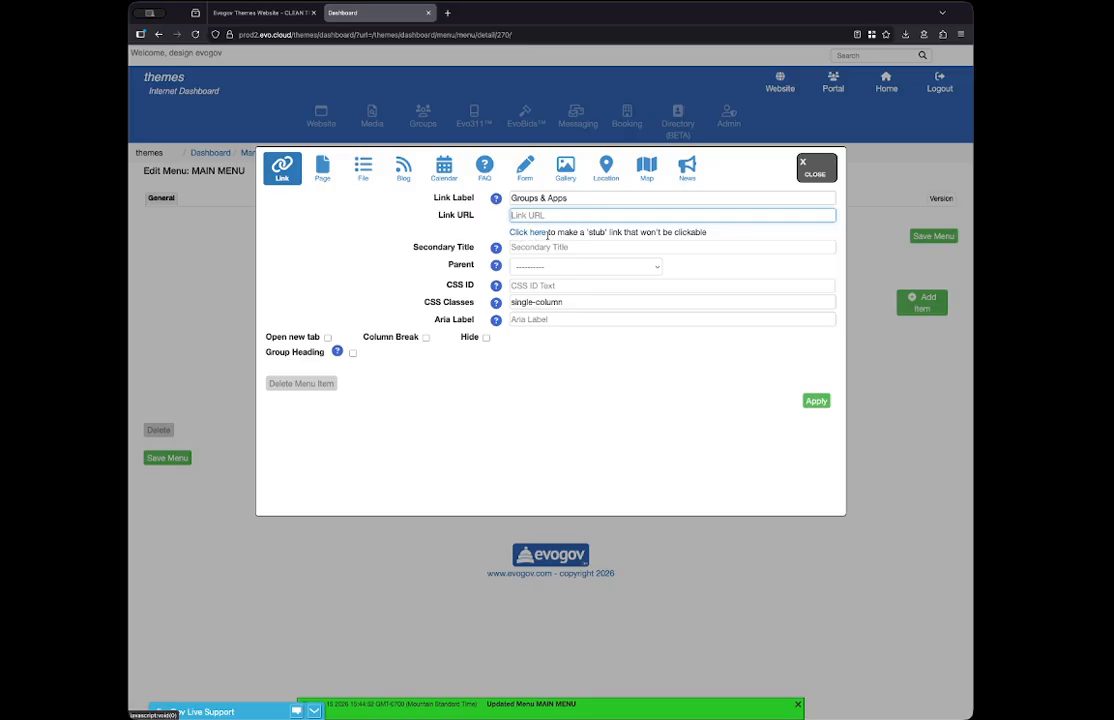
drag(548, 232, 701, 239)
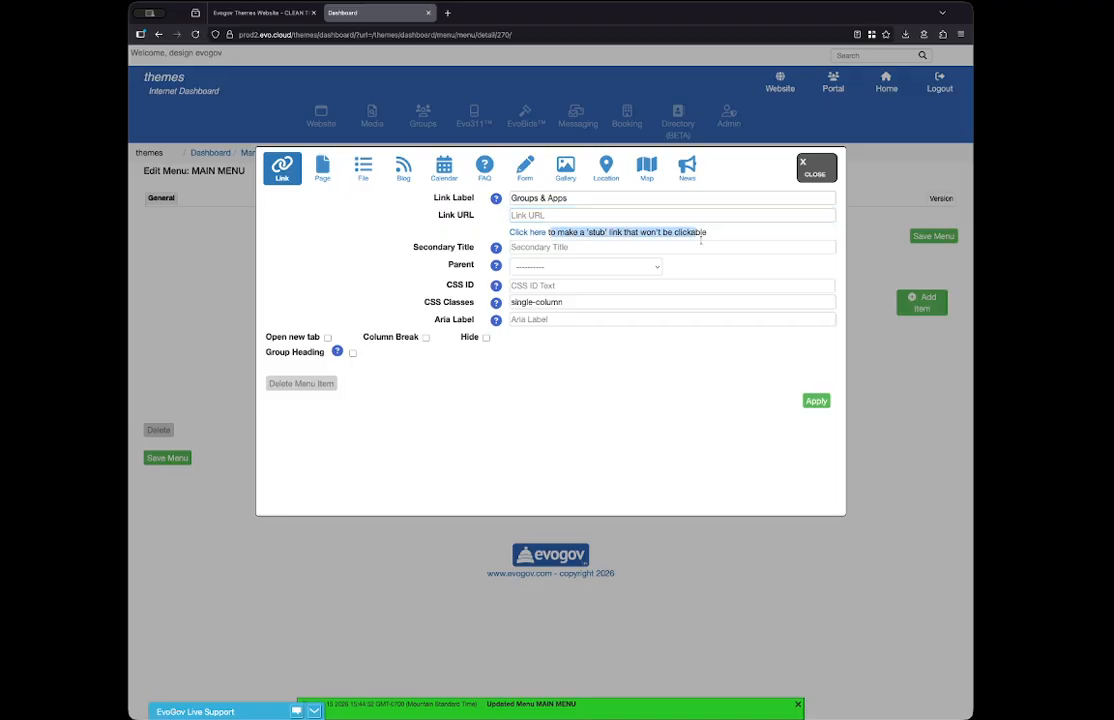
click(528, 232)
click(428, 374)
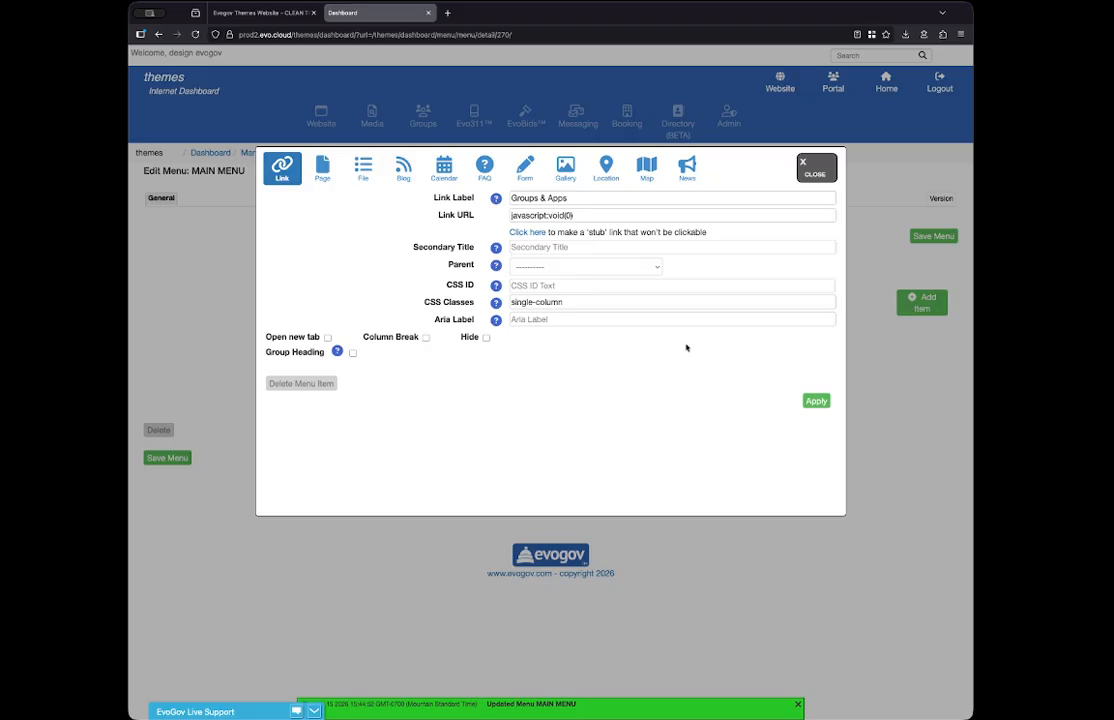
click(807, 172)
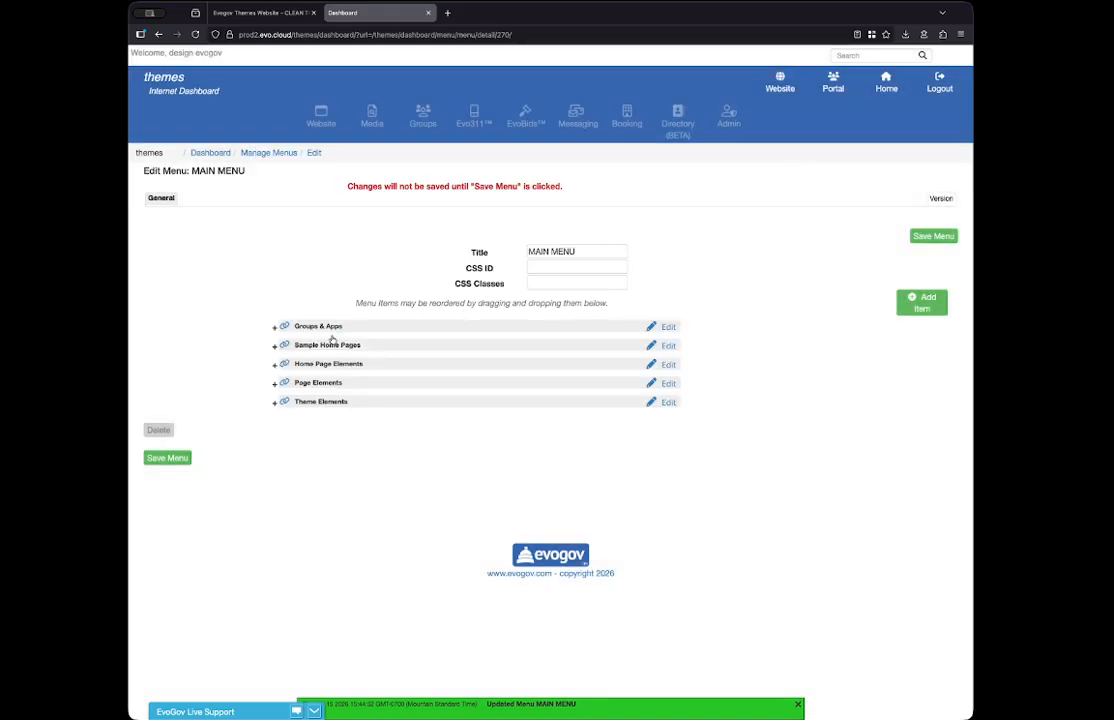
- Switch to the live website and check where the Sample Home Pages menu heading links
click(258, 12)
mouse_move(293, 146)
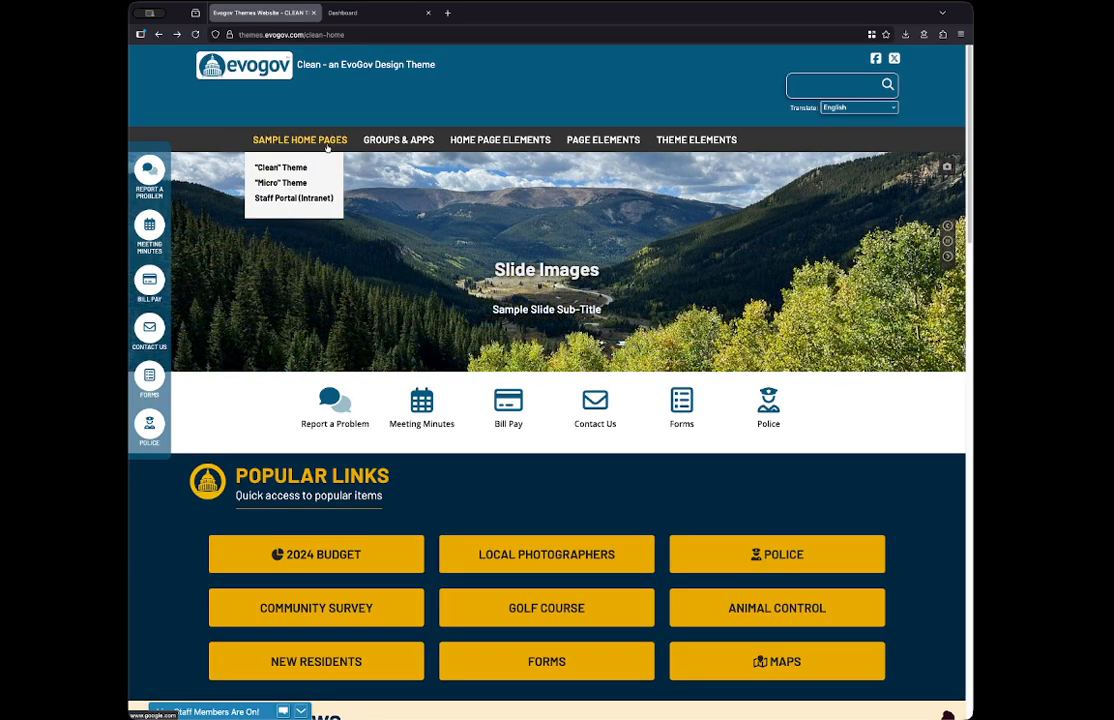
- Return to the menu editor, move Sample Home Pages back above Groups & Apps and expand it
click(332, 13)
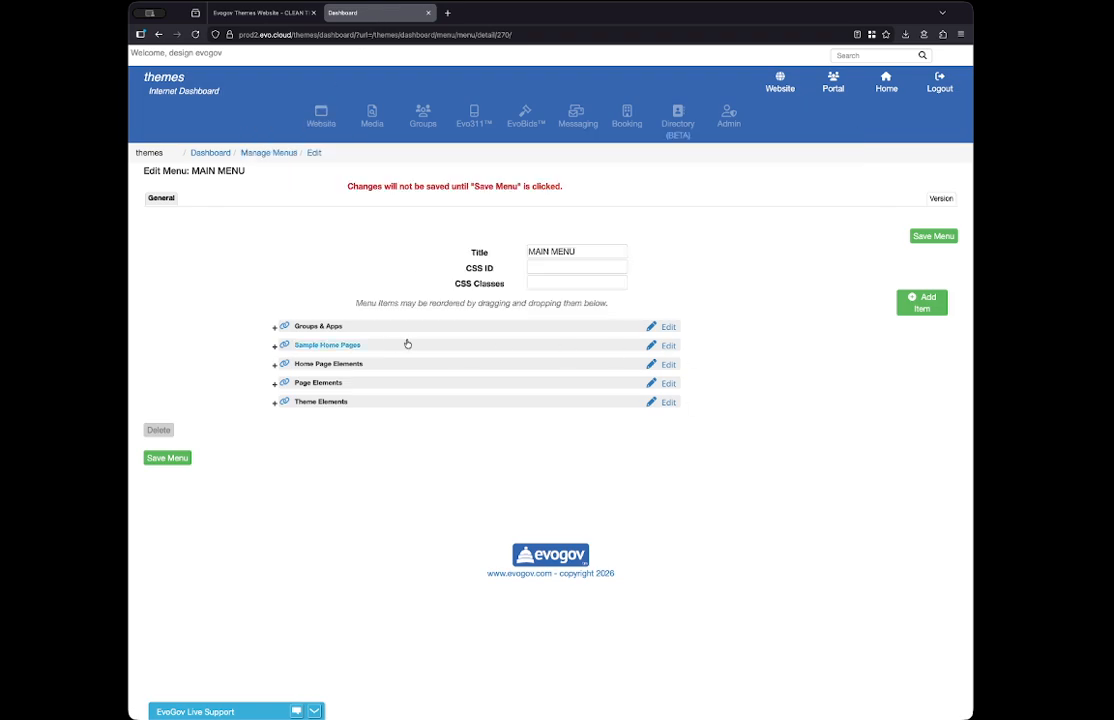
drag(380, 348, 320, 334)
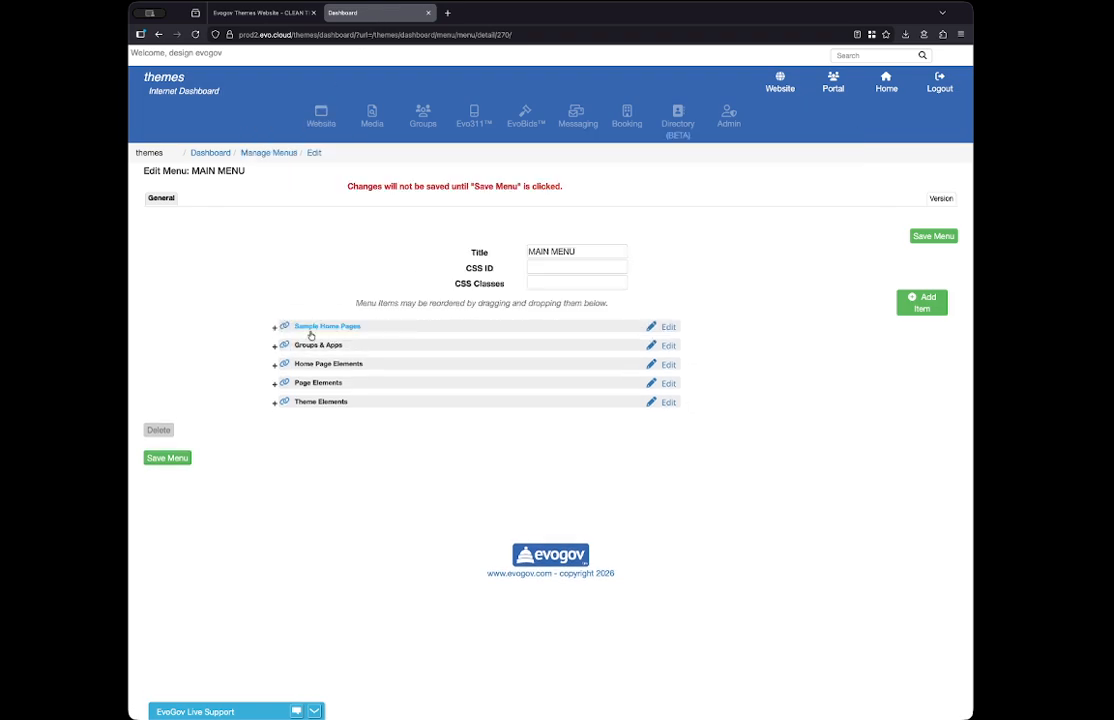
click(274, 327)
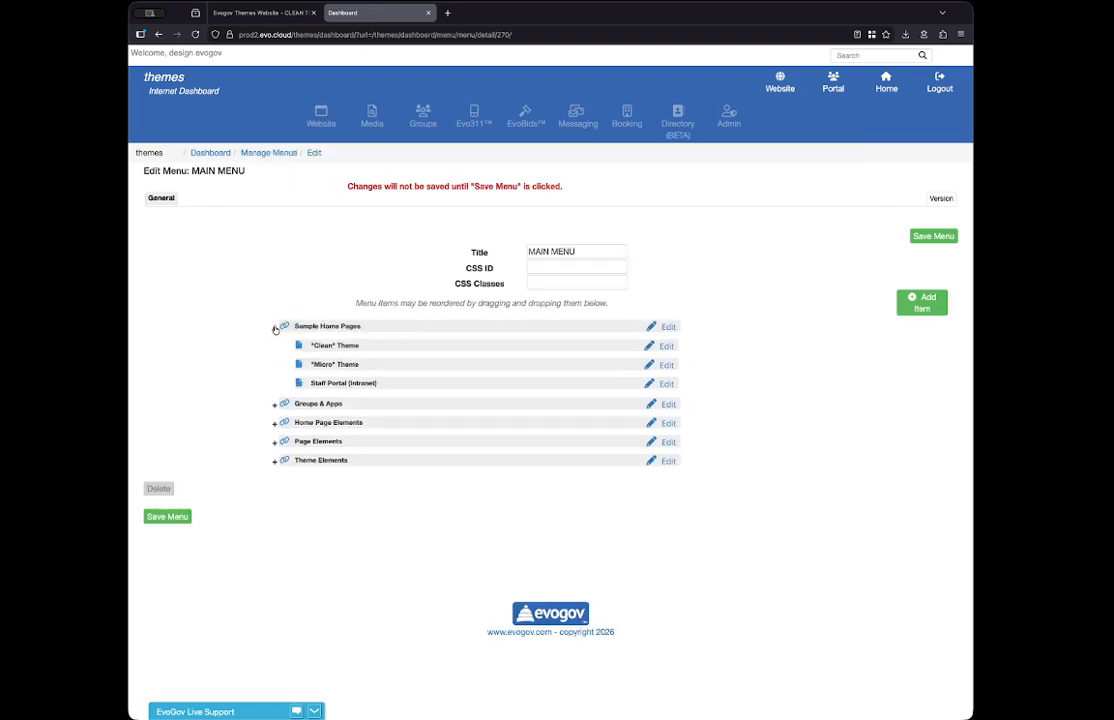
- Replace the Sample Home Pages item's Link URL with the stub link javascript:void(0), apply it and save the menu
click(667, 328)
drag(601, 215, 453, 207)
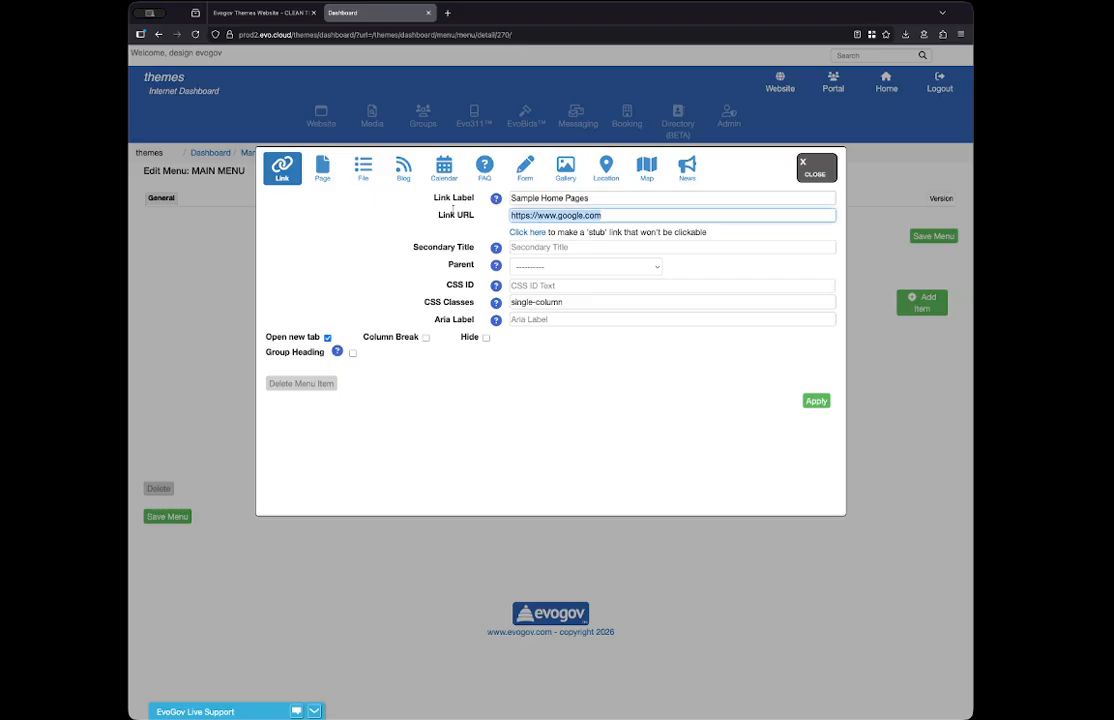
key(BackSpace)
key(super+v)
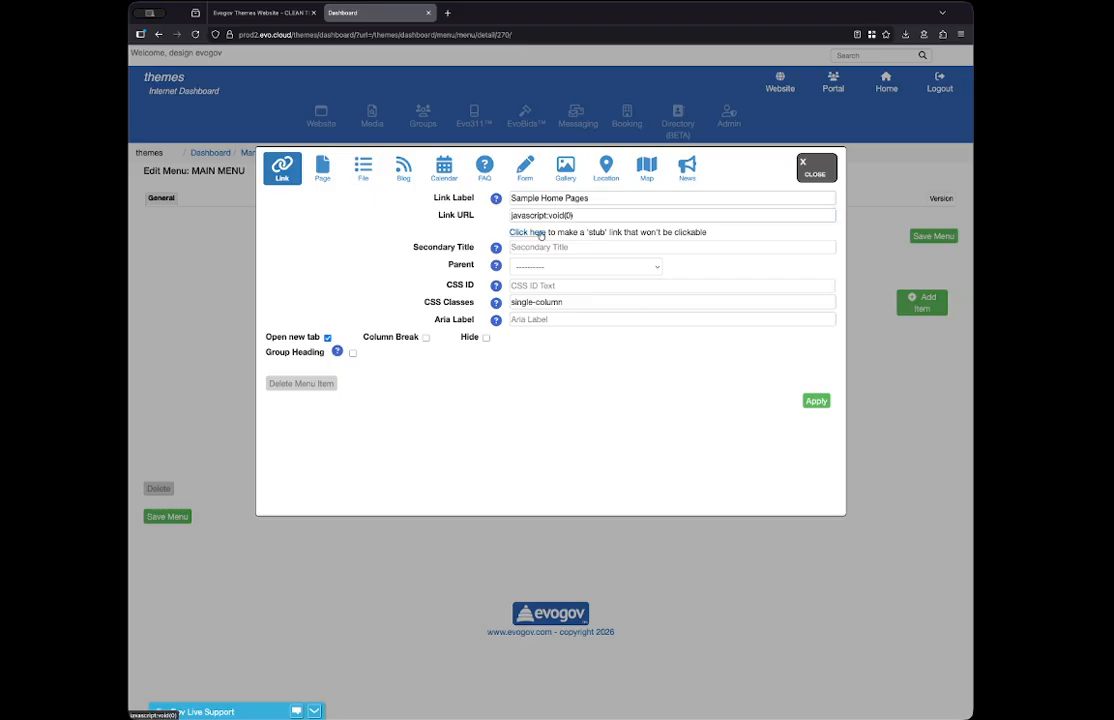
click(816, 401)
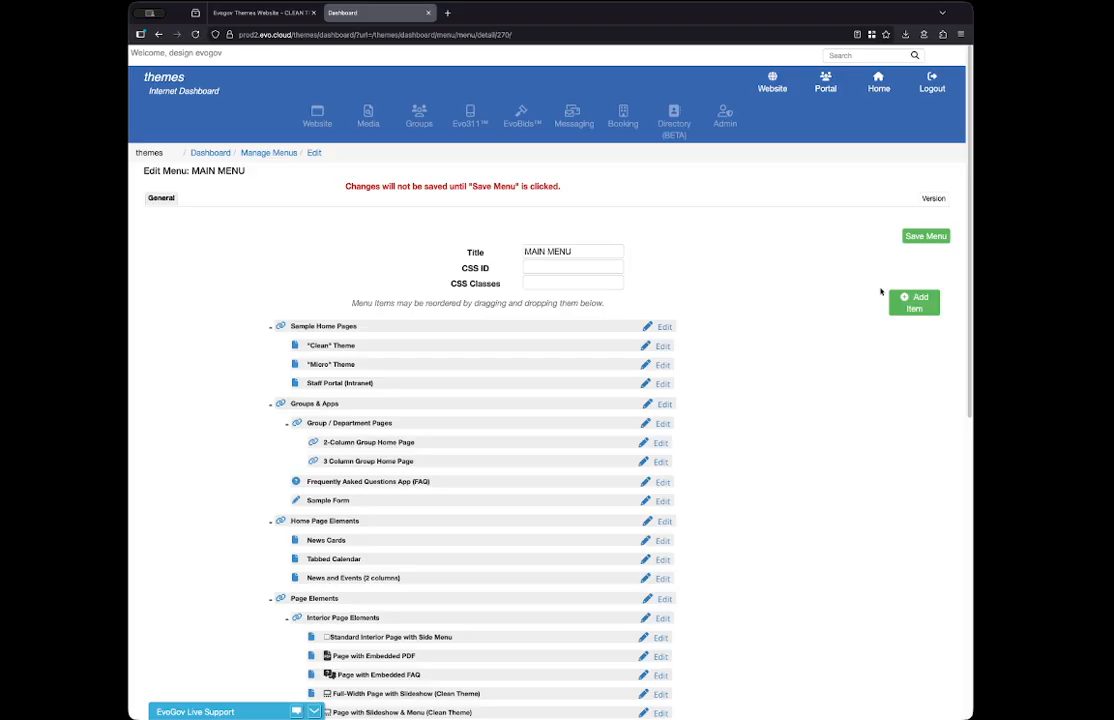
click(930, 237)
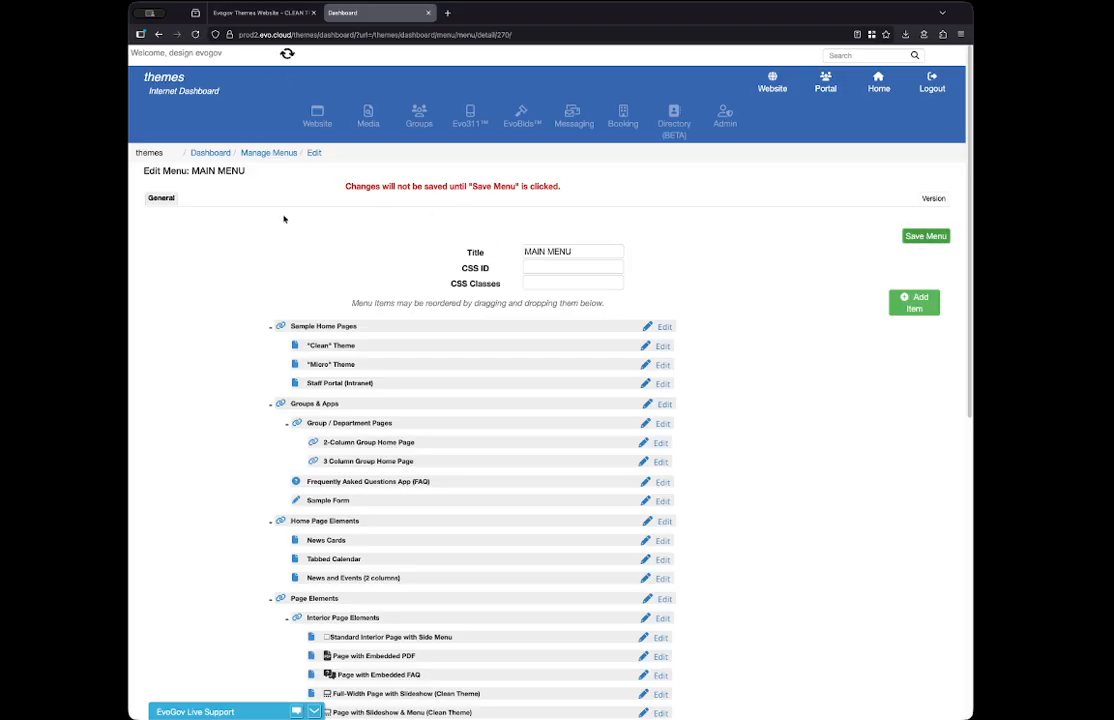
- Reload the live website and check how the Sample Home Pages heading and the neighbouring menu dropdowns behave
click(235, 13)
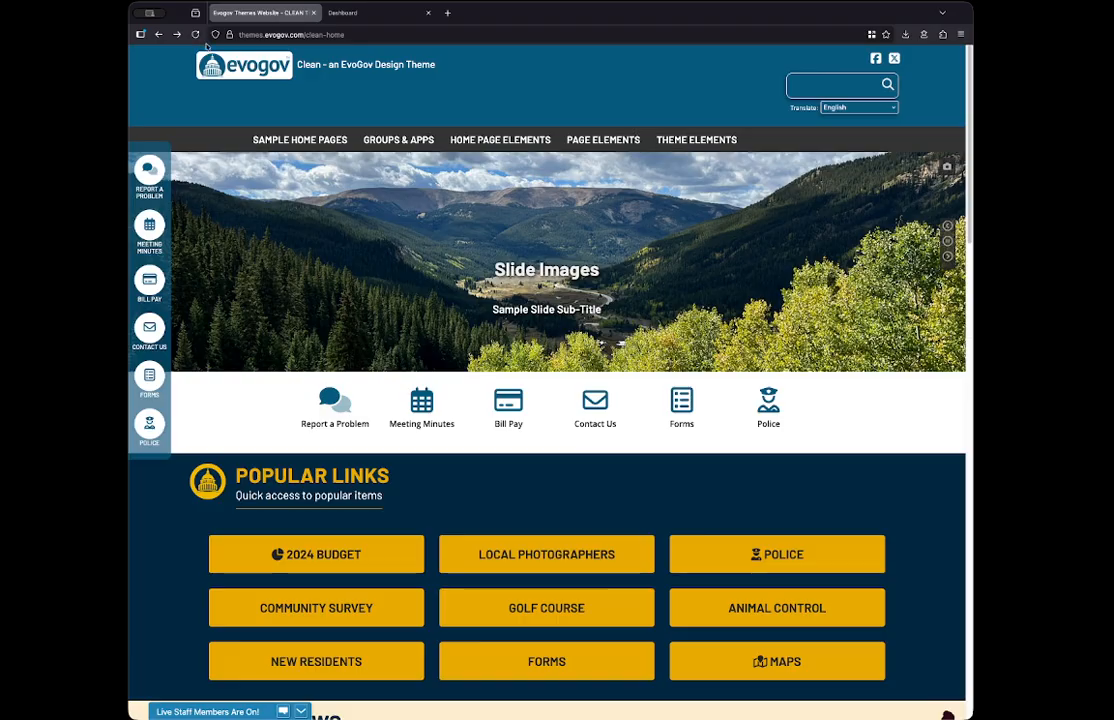
click(195, 34)
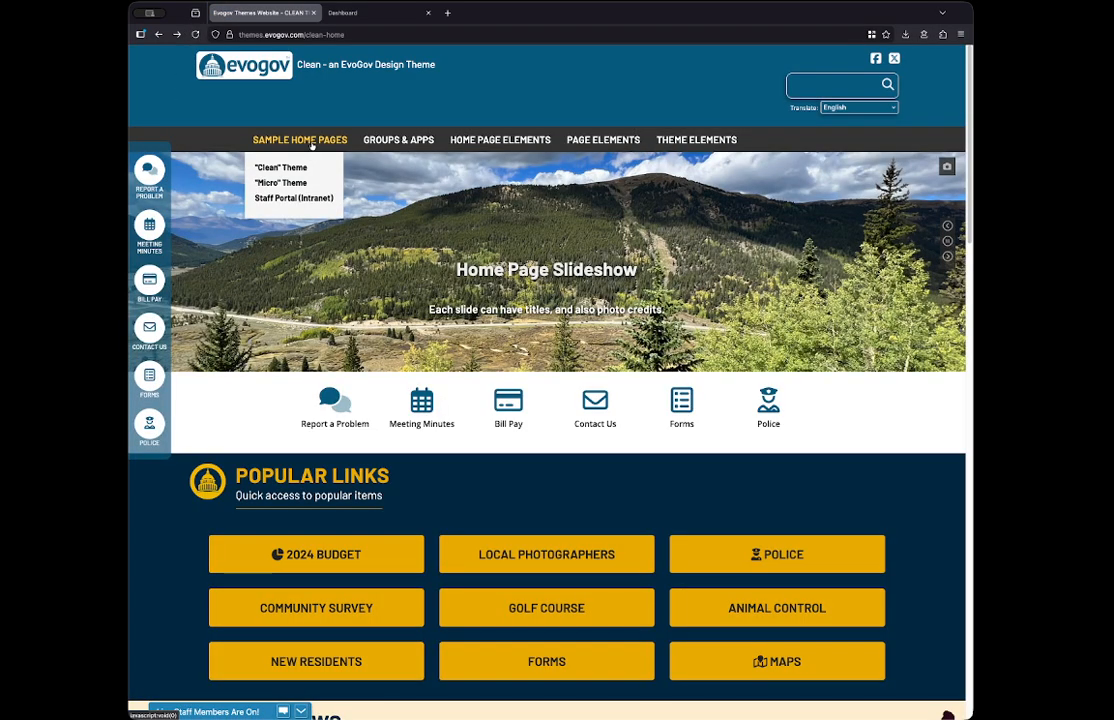
key(ctrl+t)
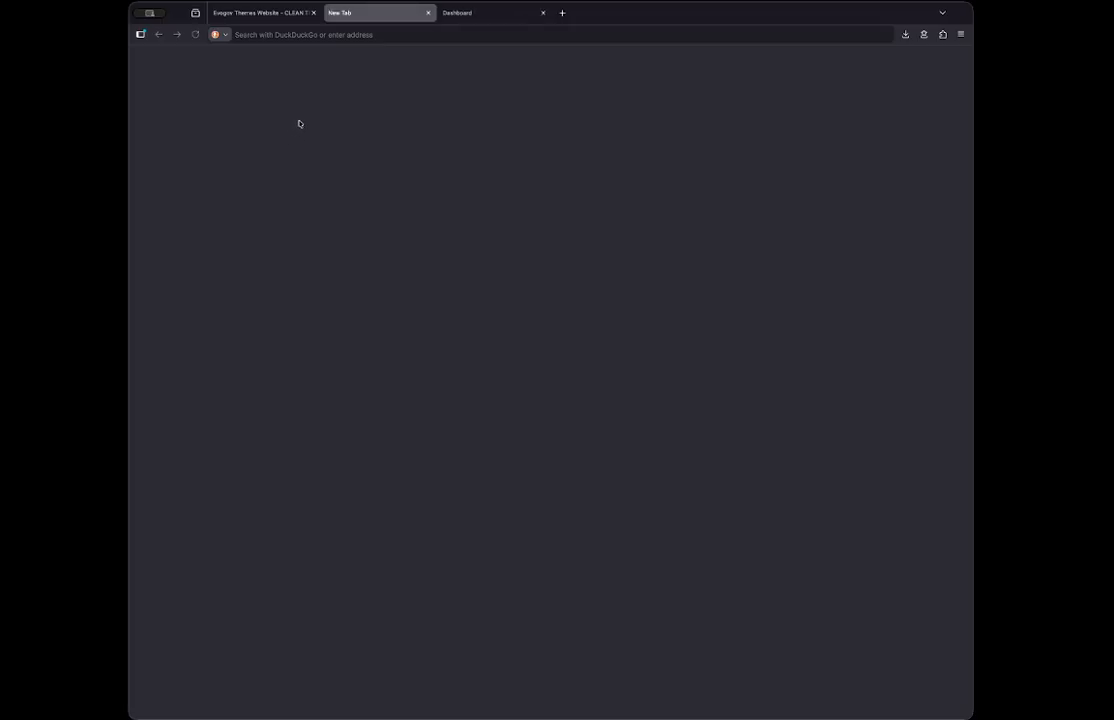
click(428, 13)
mouse_move(297, 143)
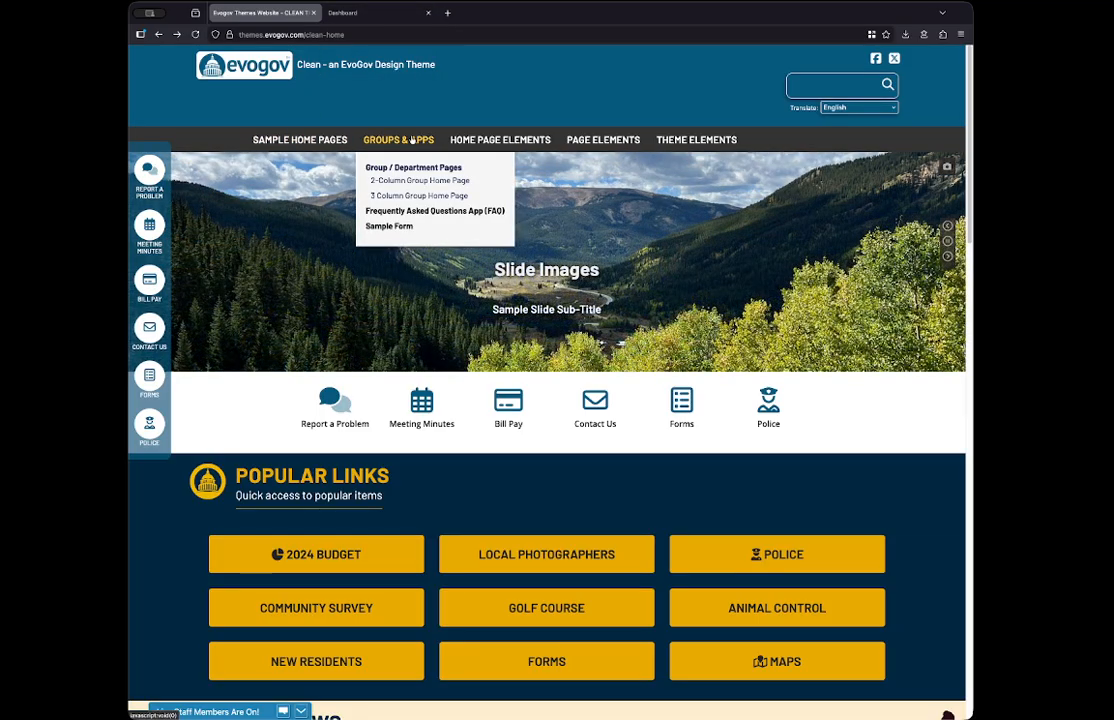
mouse_move(506, 145)
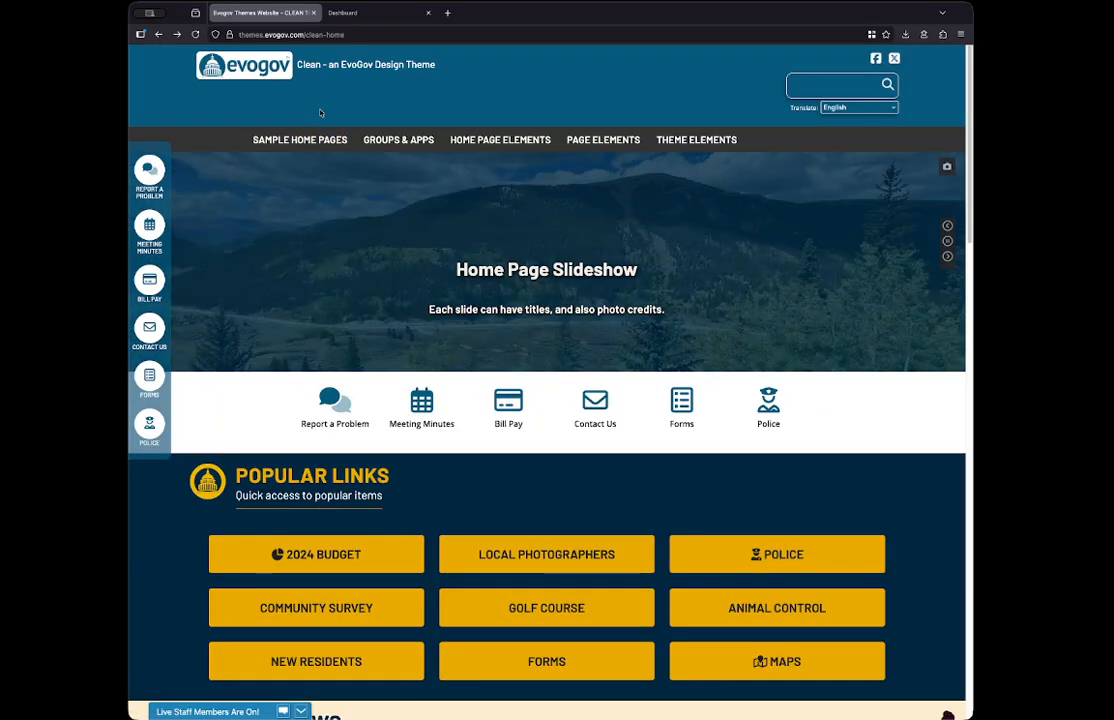
- Return to the menu editor and add the Contact Us form as a menu item with Sample Home Pages as its parent
click(350, 13)
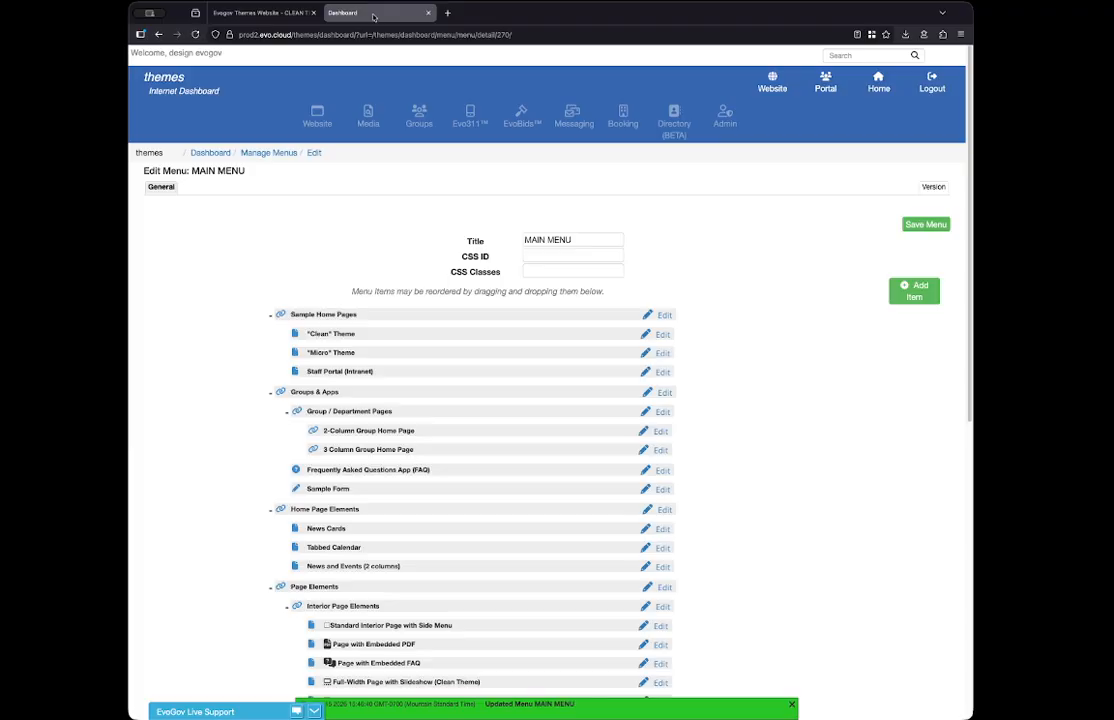
click(270, 392)
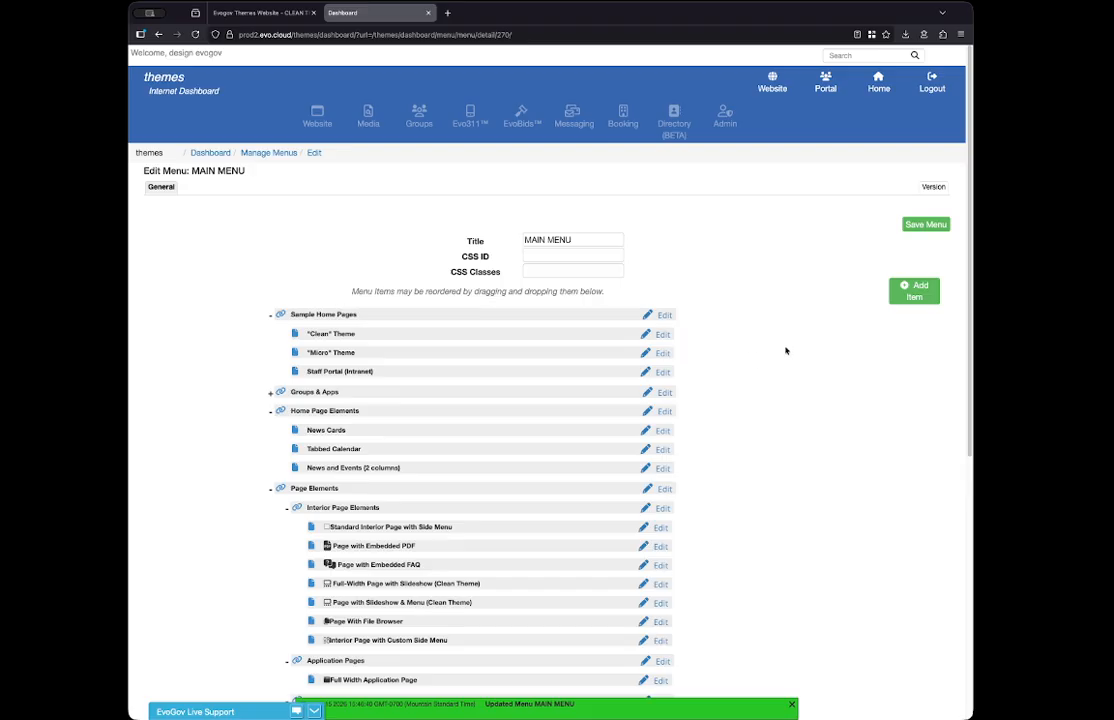
click(914, 291)
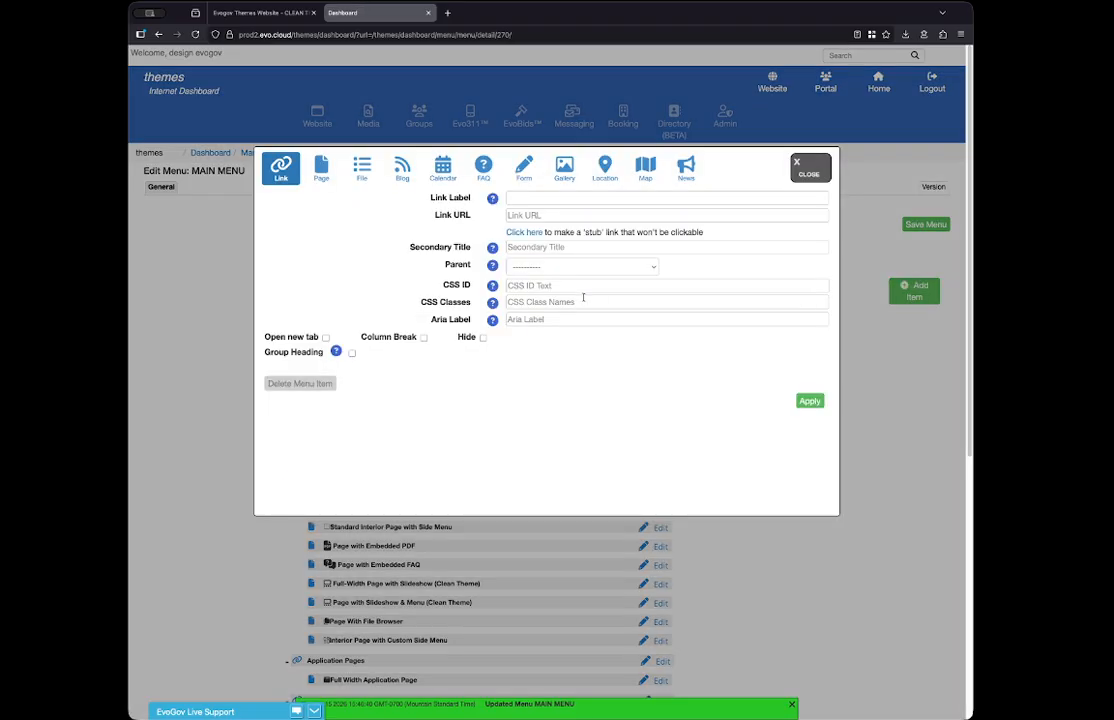
click(524, 171)
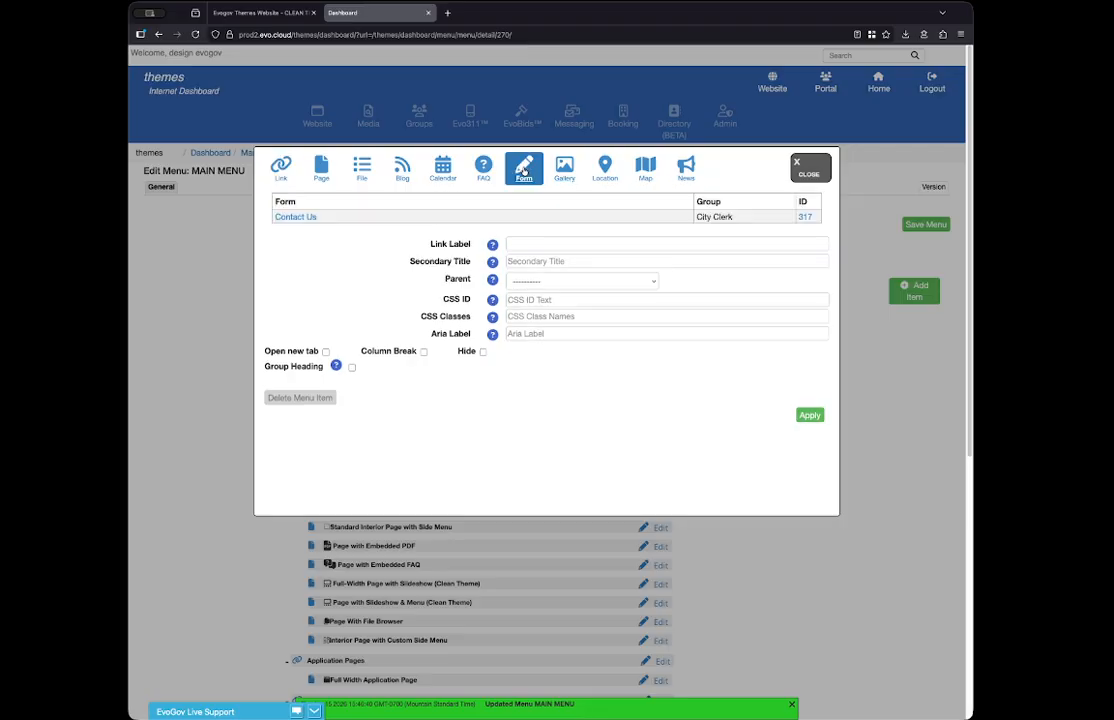
click(296, 218)
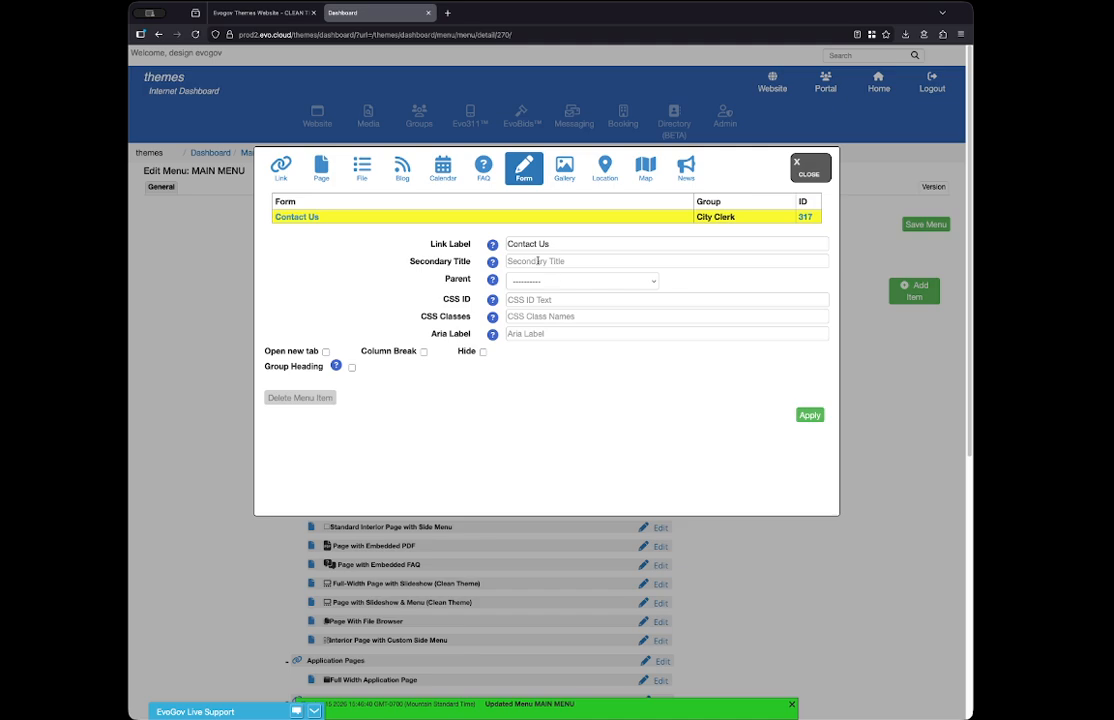
click(565, 281)
click(580, 291)
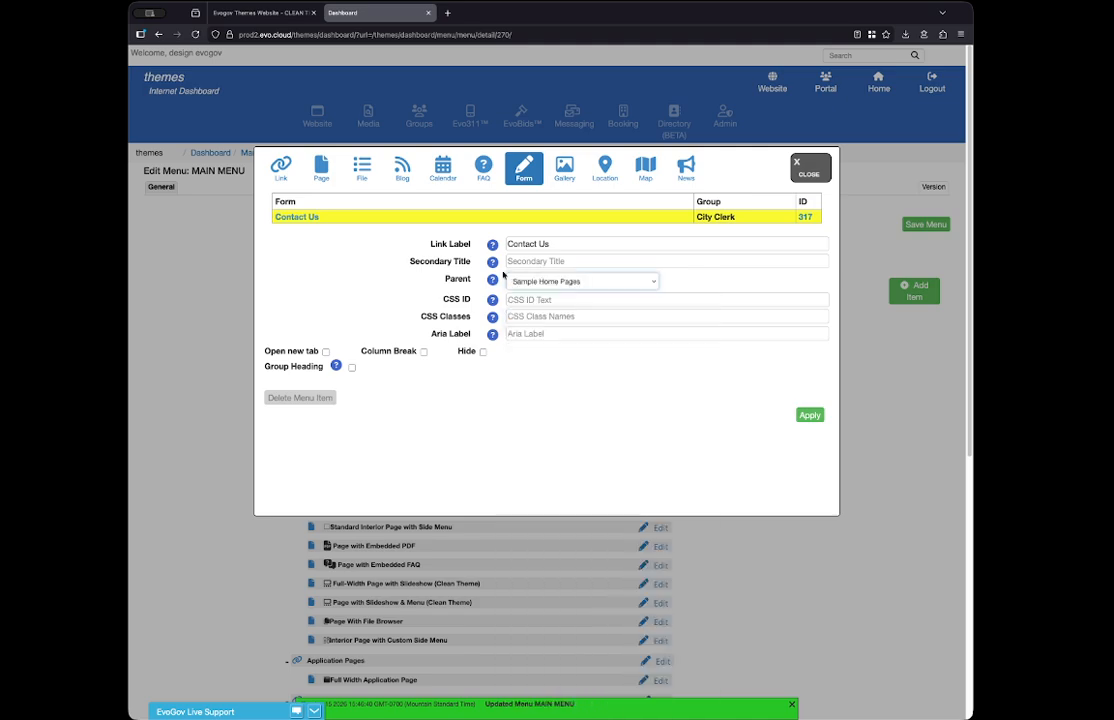
click(810, 416)
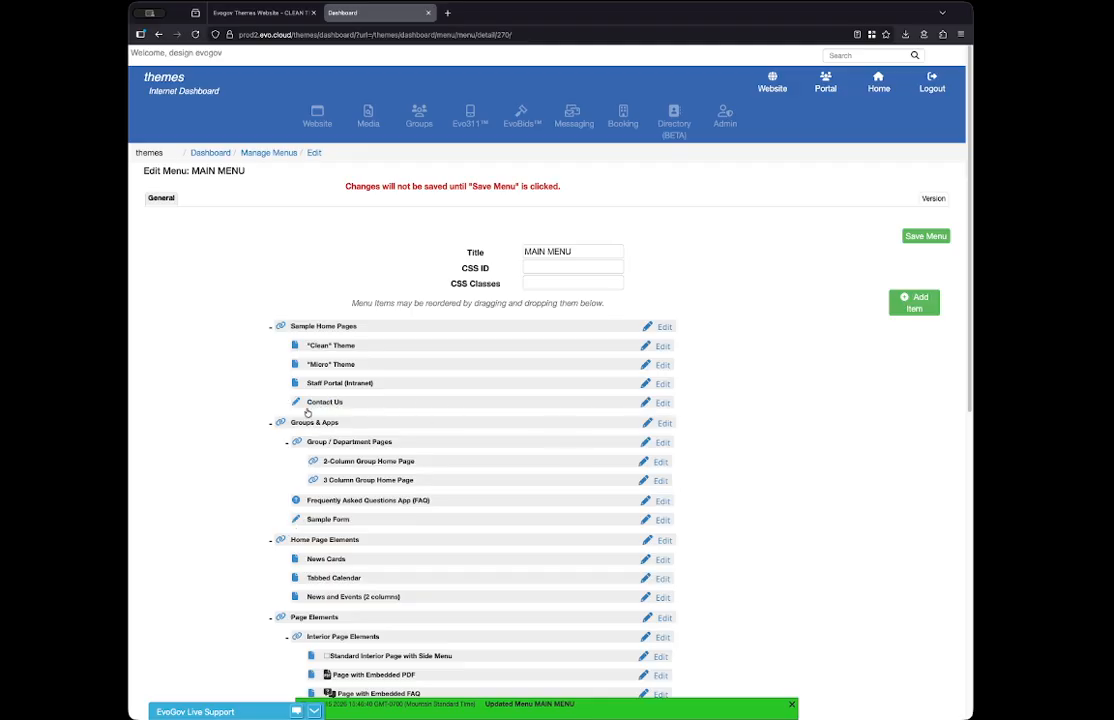
- Add the Sample FAQ Page as an FAQ menu item with Sample Home Pages as its parent and apply it
click(903, 302)
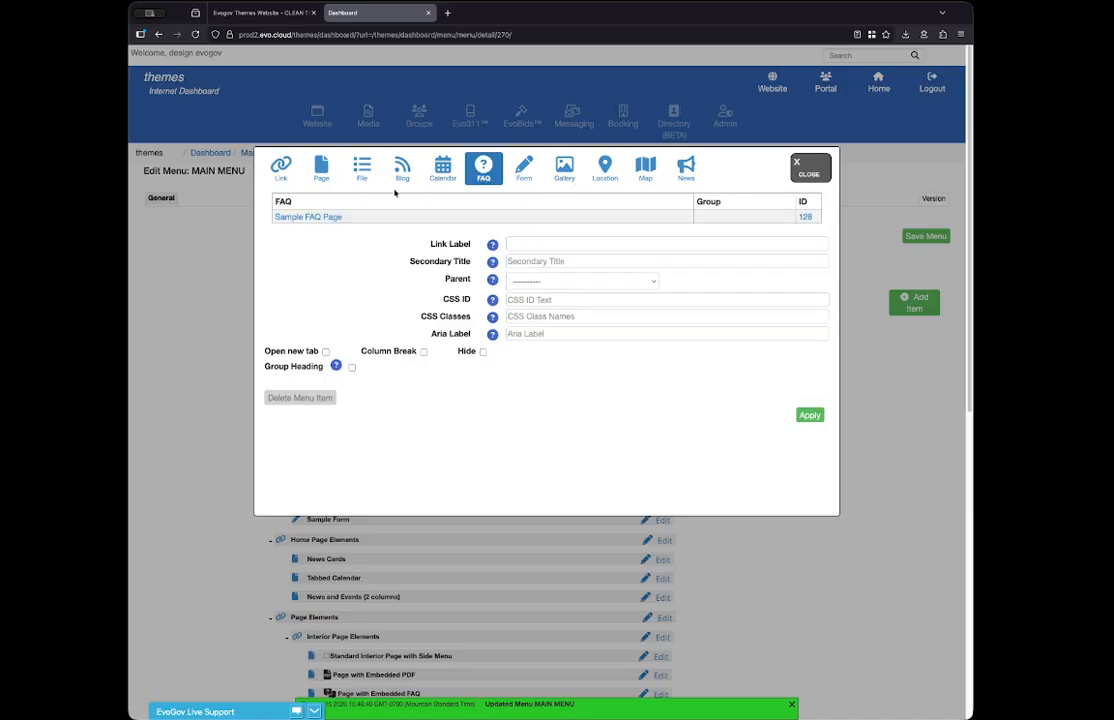
click(285, 218)
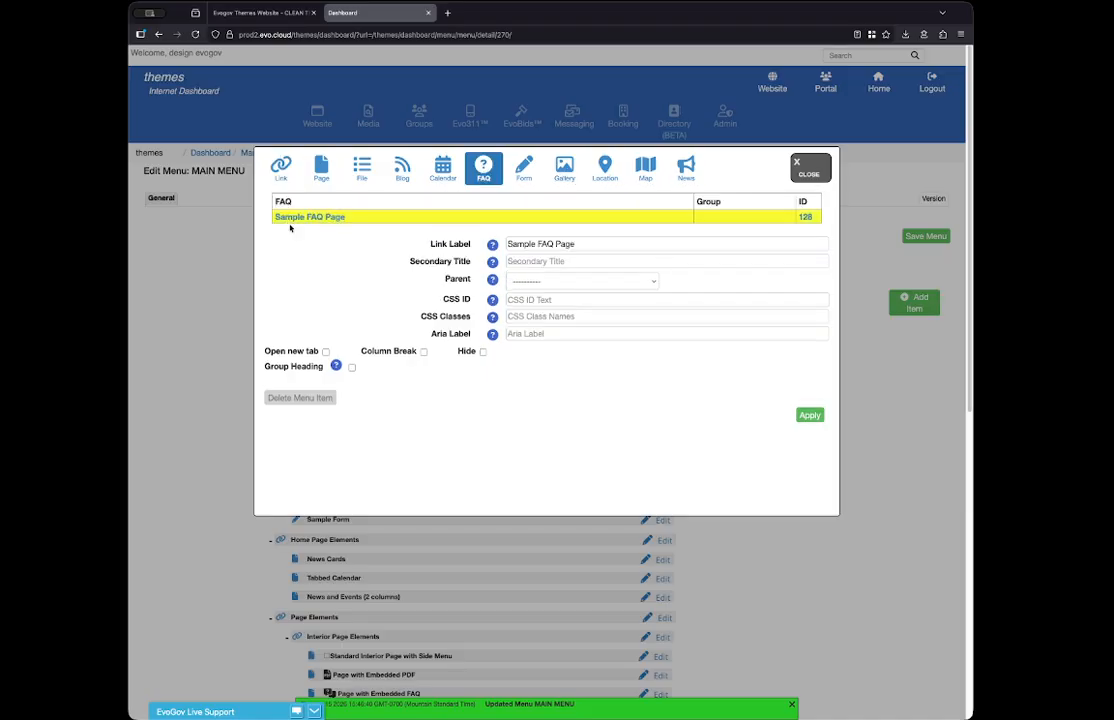
click(545, 281)
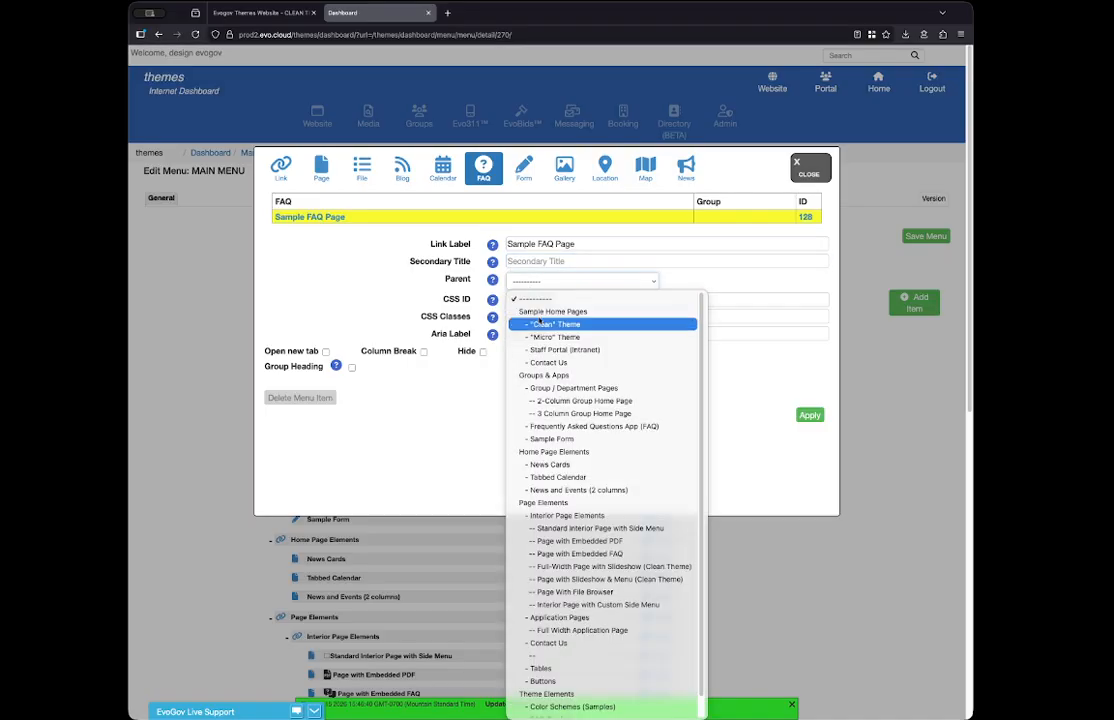
click(540, 312)
click(810, 416)
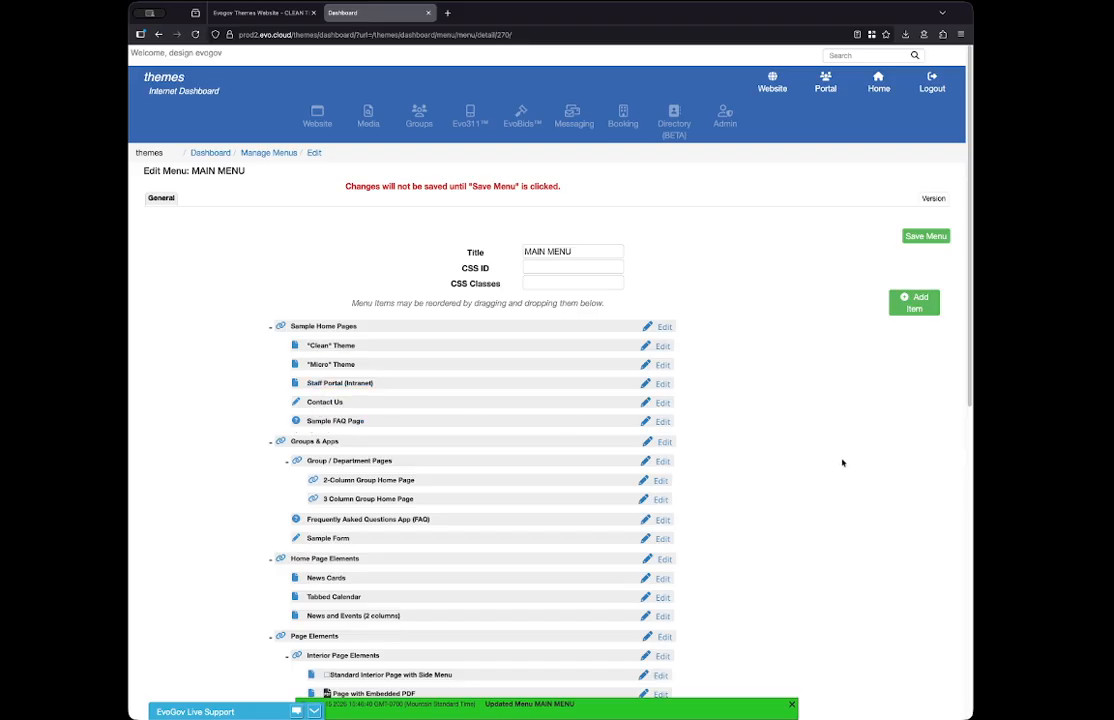
- Open the "Clean" Theme menu item and review its Link Label, Aria Label, CSS ID and CSS Classes settings
scroll(828, 592, down, 5)
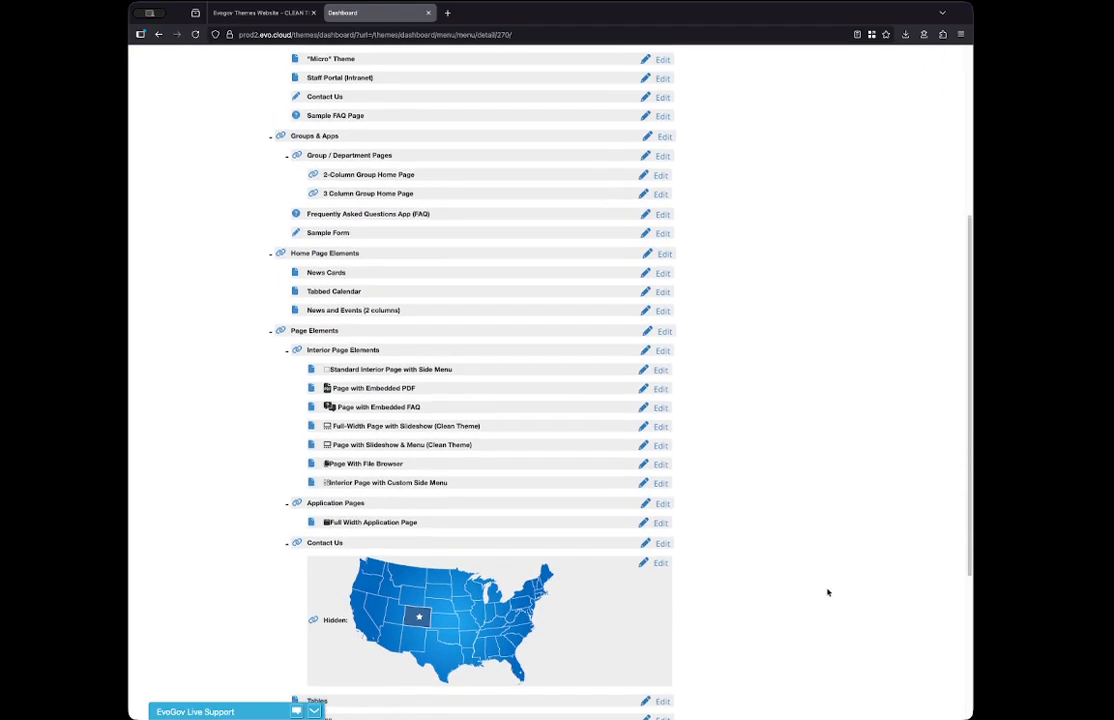
scroll(828, 592, up, 5)
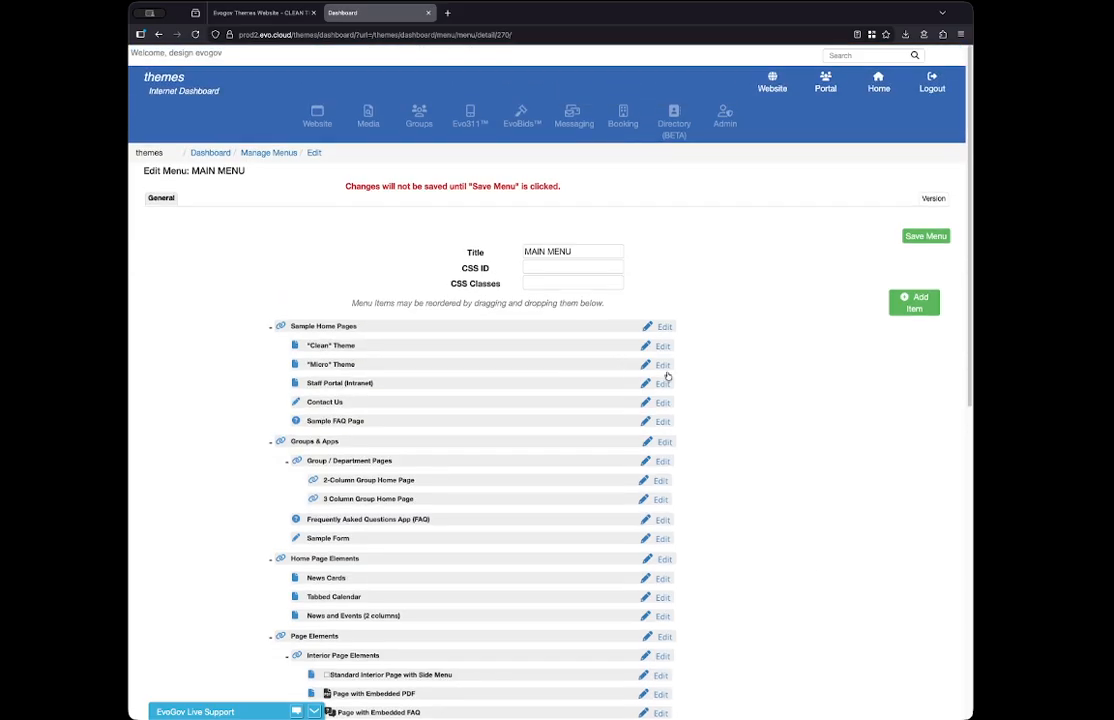
click(660, 346)
drag(565, 325, 507, 325)
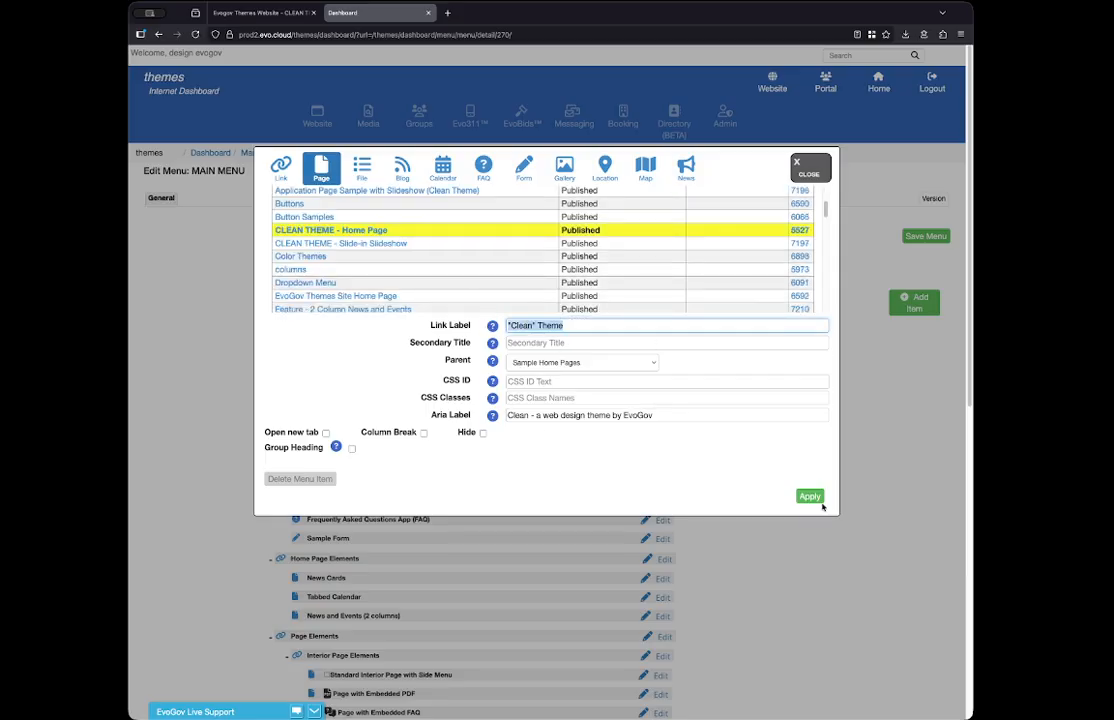
click(588, 459)
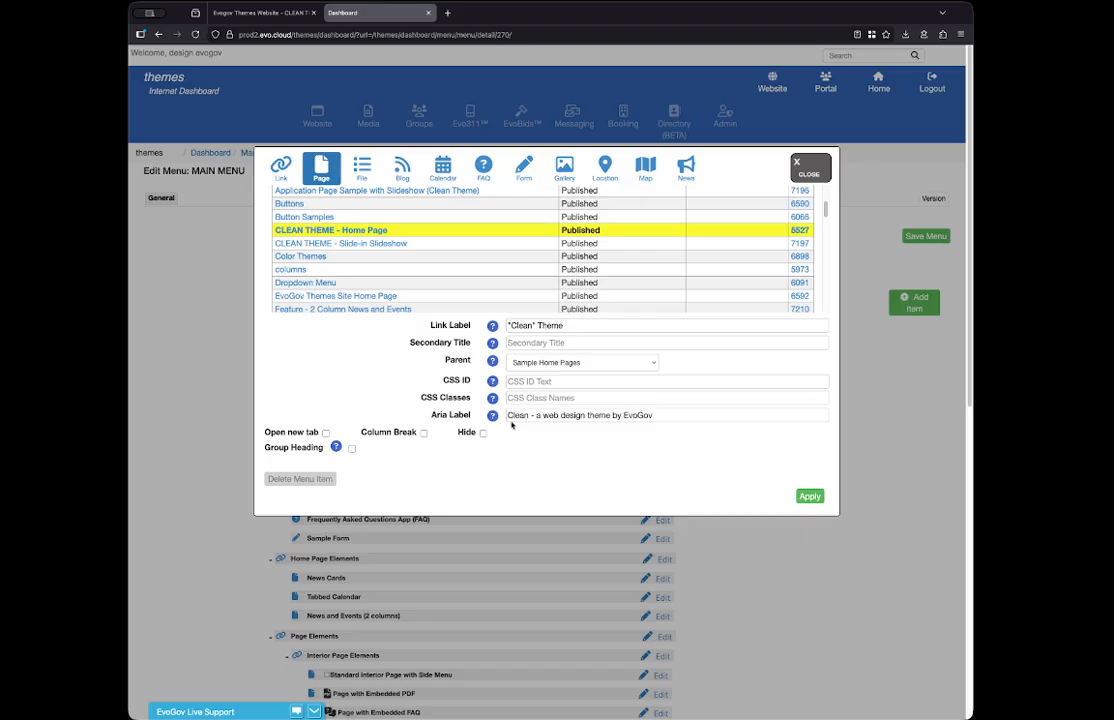
drag(508, 414, 681, 425)
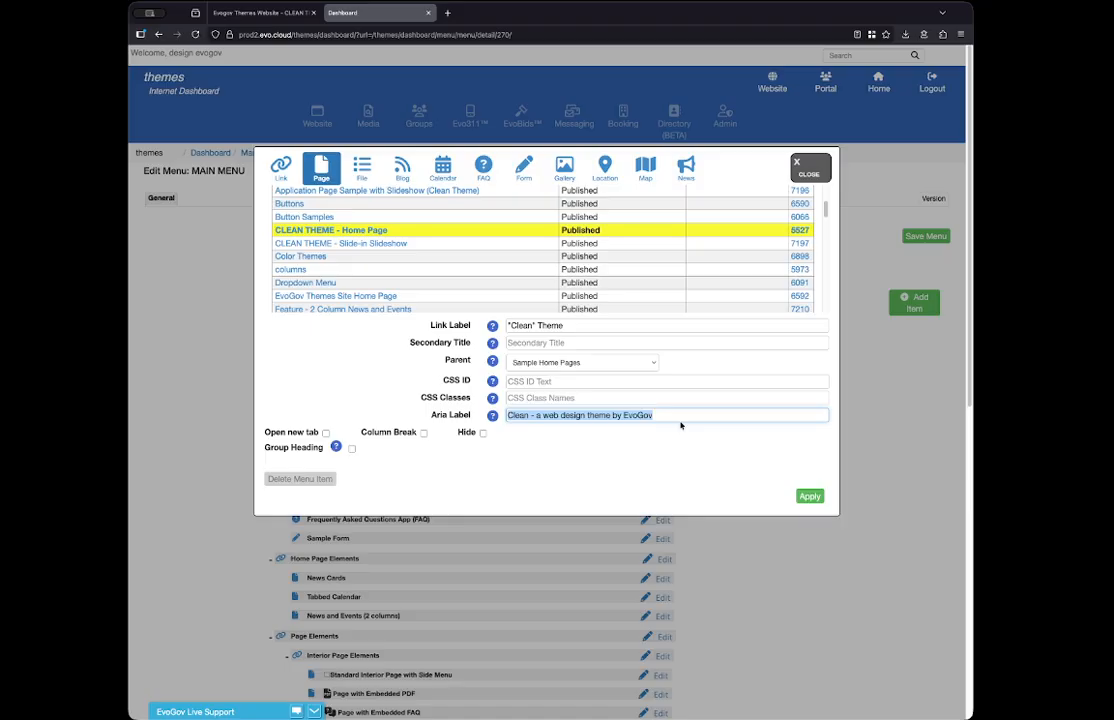
click(453, 418)
drag(432, 418, 506, 421)
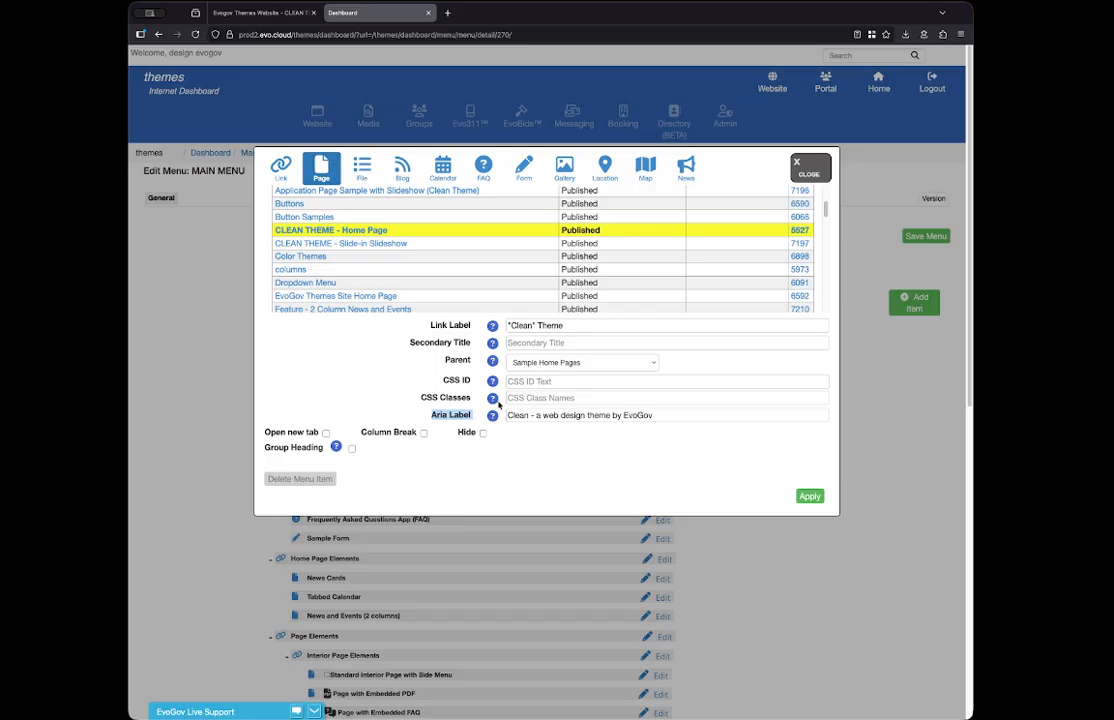
drag(443, 380, 470, 399)
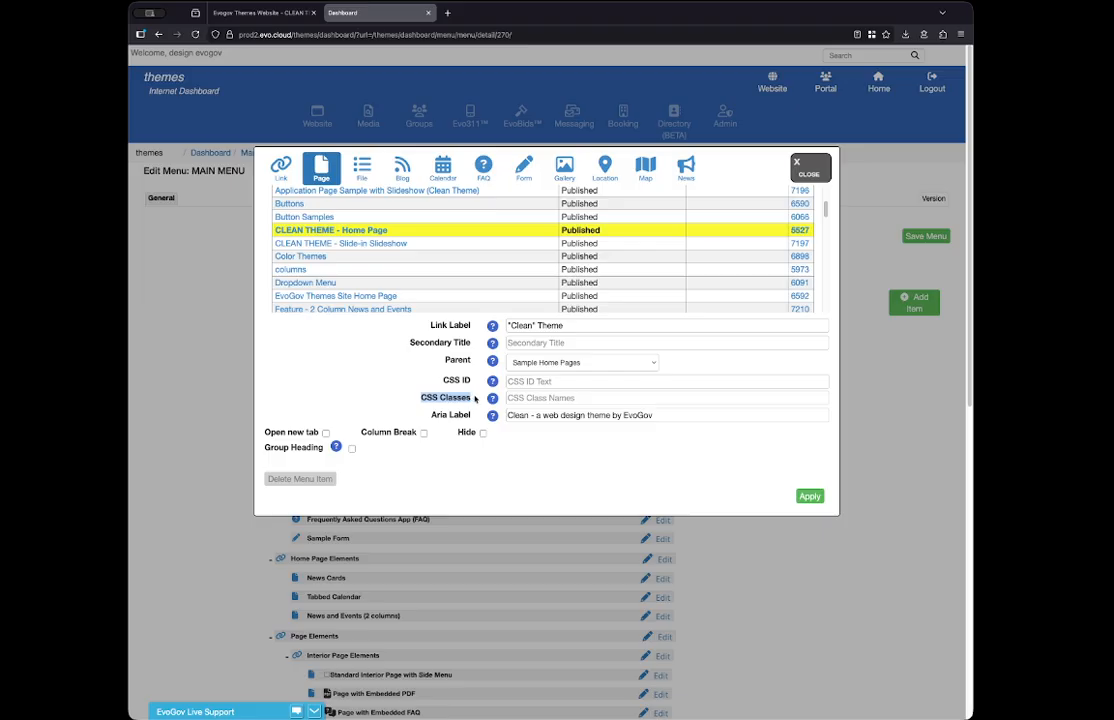
- Try the CSS class single-column on the "Clean" Theme item, clear it and close the item's settings without applying
click(561, 397)
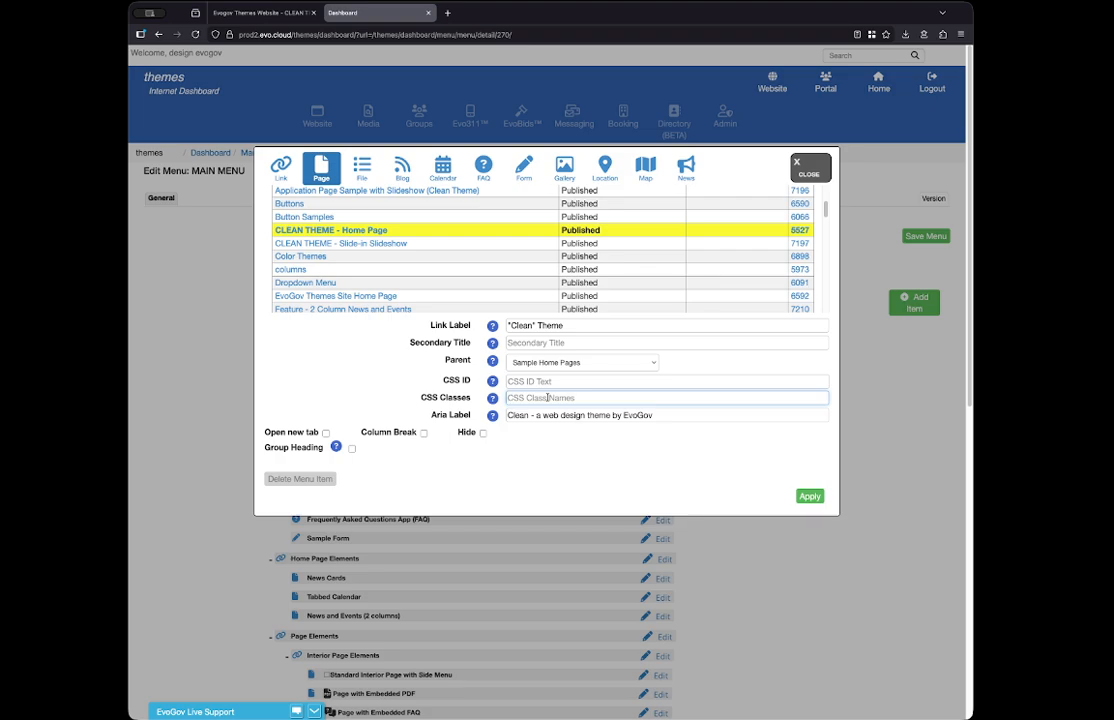
text(single-column)
key(alt+shift+Left)
key(alt+shift+Left)
key(BackSpace)
click(798, 165)
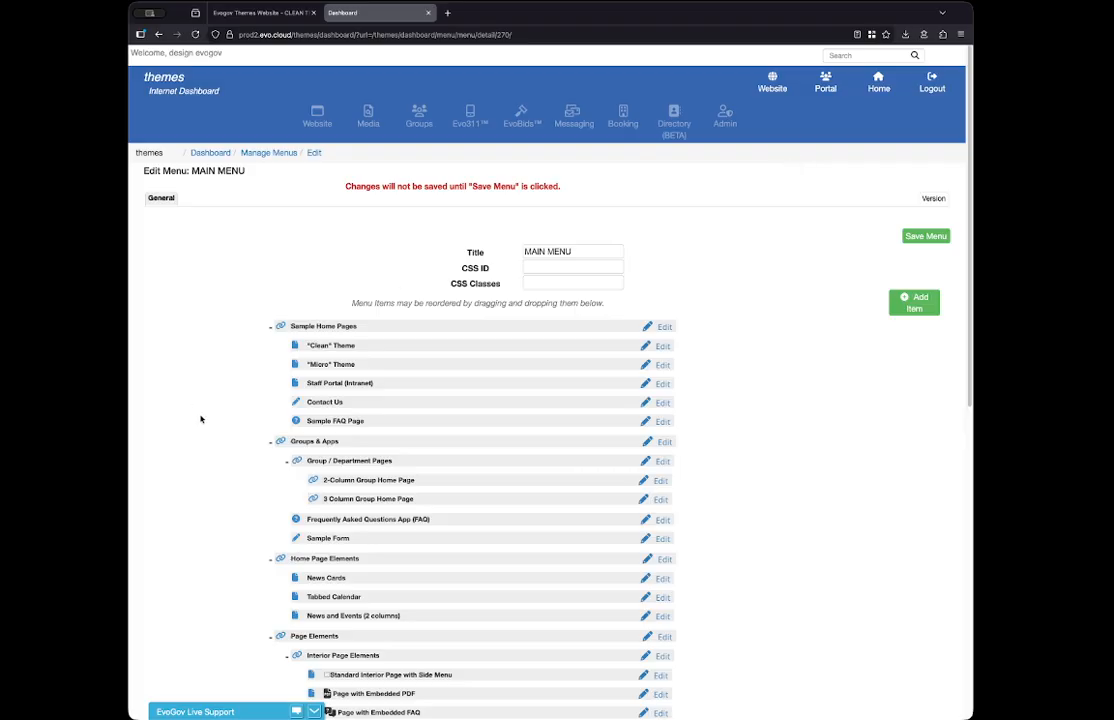
- Open the Page with Embedded FAQ item, examine the icon code and text in its Link Label, and close it
scroll(510, 477, down, 4)
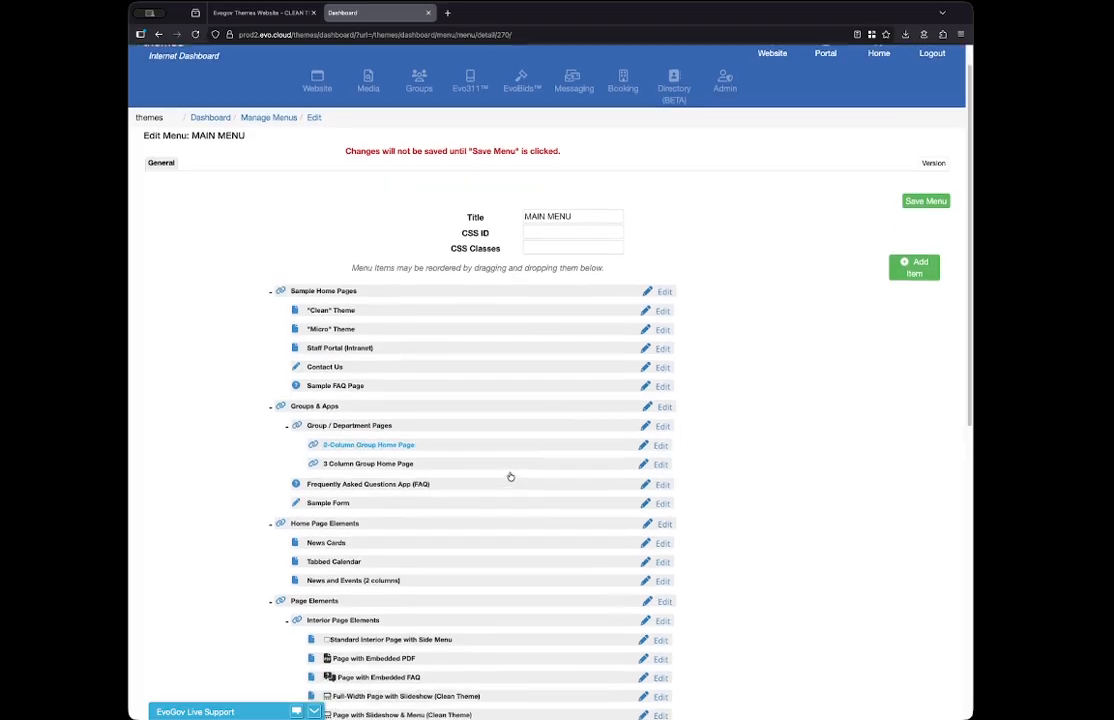
scroll(510, 477, down, 1)
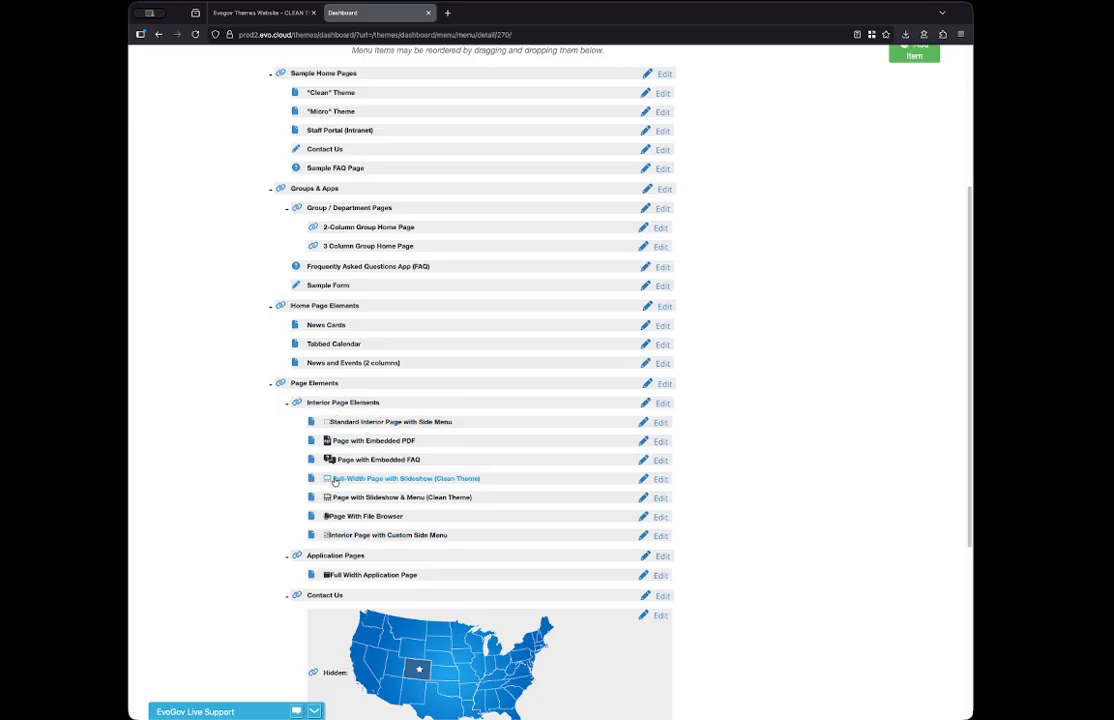
scroll(731, 390, up, 5)
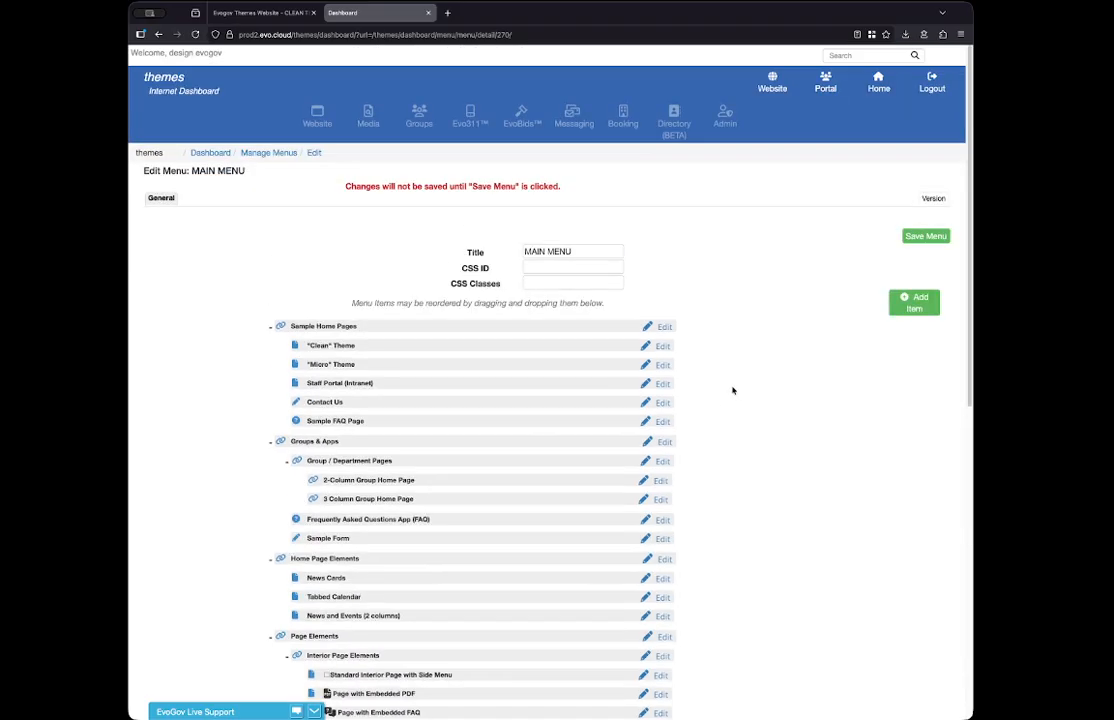
click(729, 118)
scroll(754, 601, down, 2)
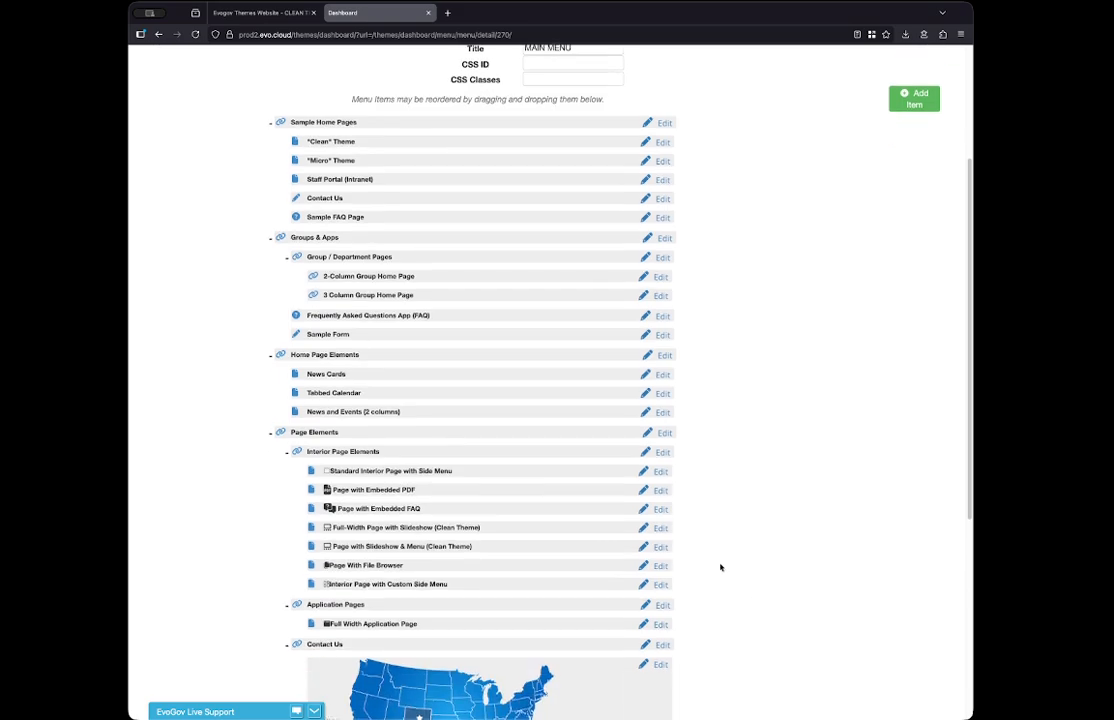
click(657, 511)
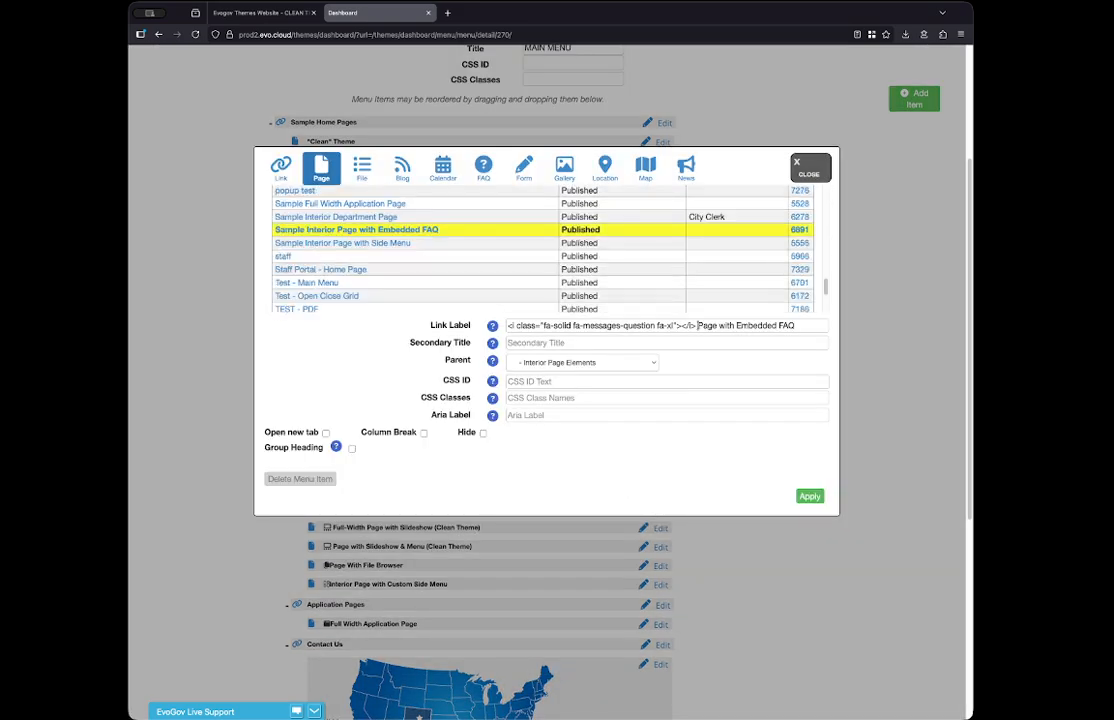
drag(697, 325, 803, 327)
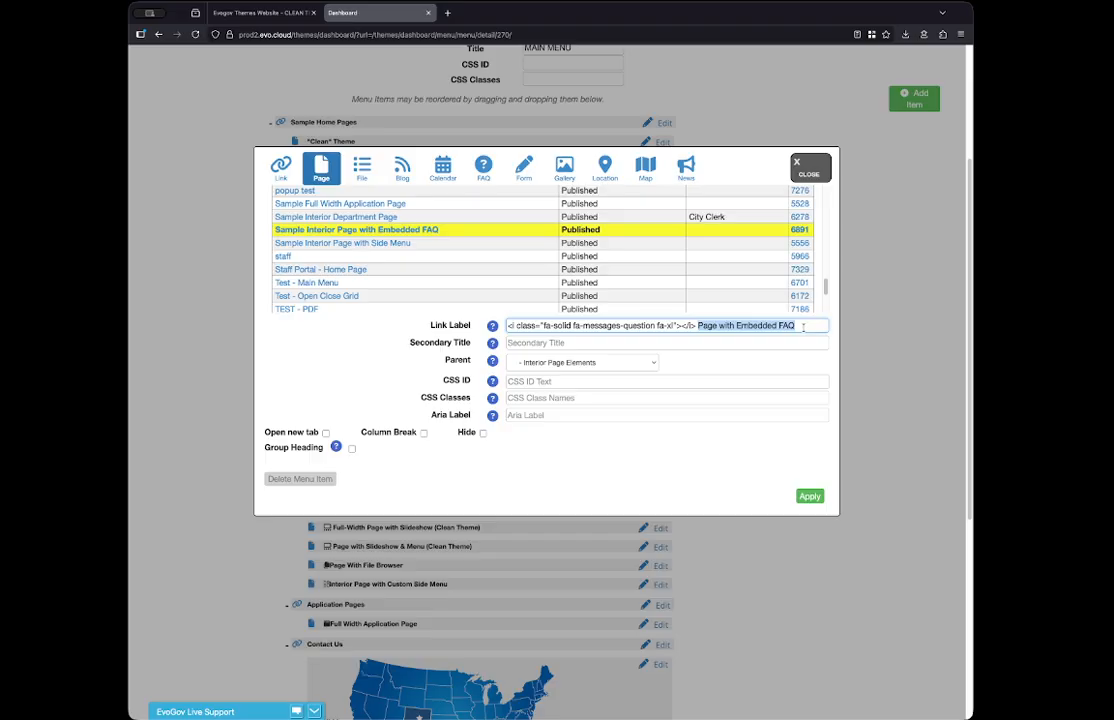
drag(697, 326, 507, 326)
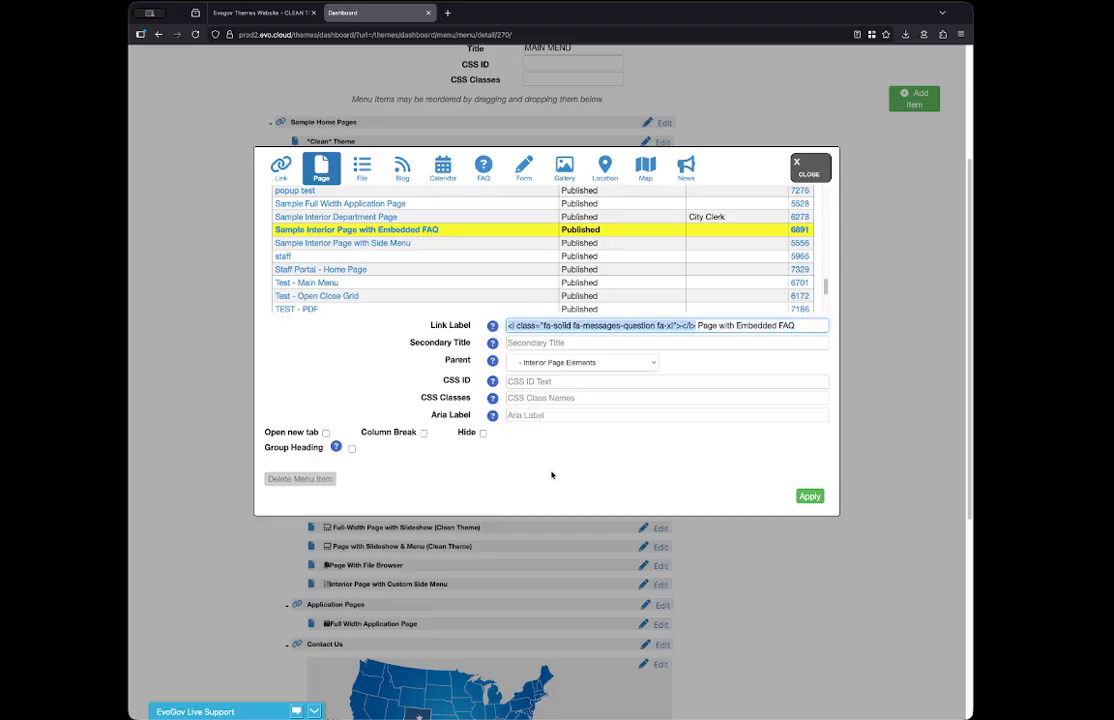
click(805, 166)
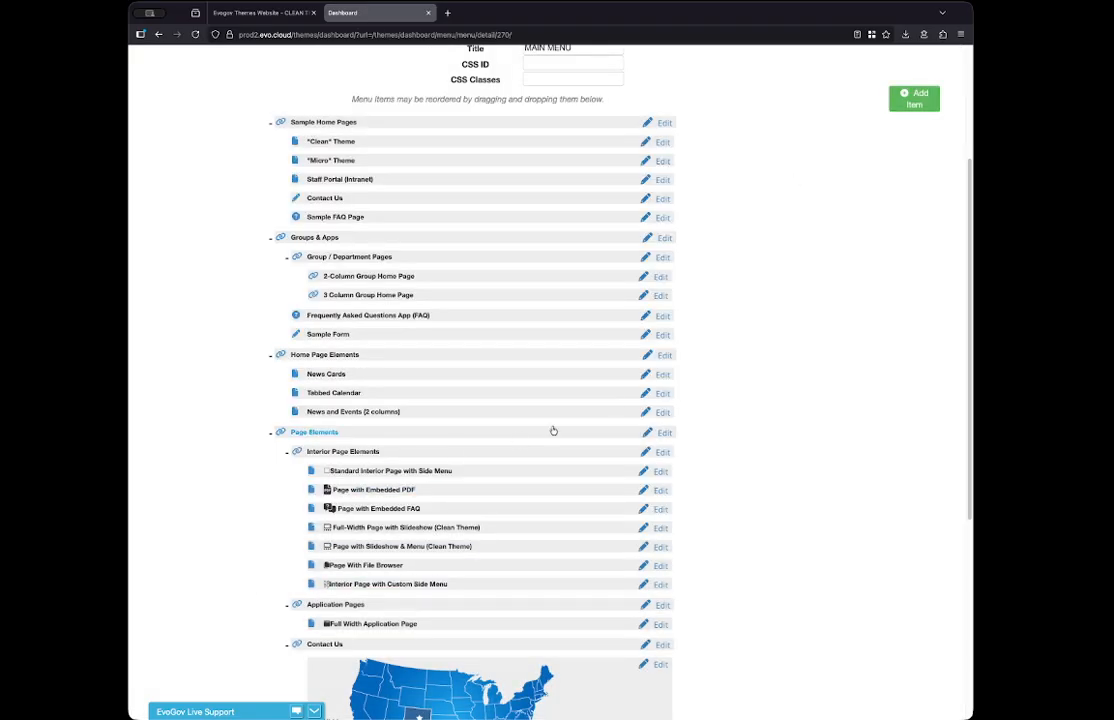
- Collapse the Sample Home Pages, Groups & Apps, Home Page Elements and Page Elements branches of the menu tree
scroll(760, 291, up, 3)
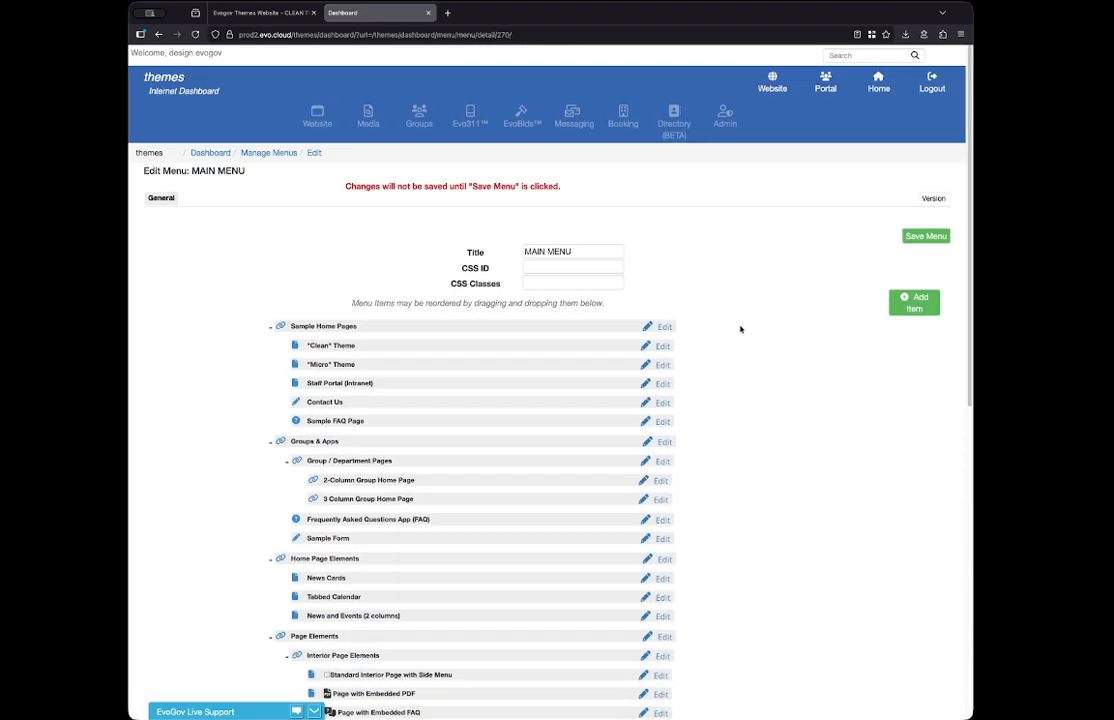
click(270, 327)
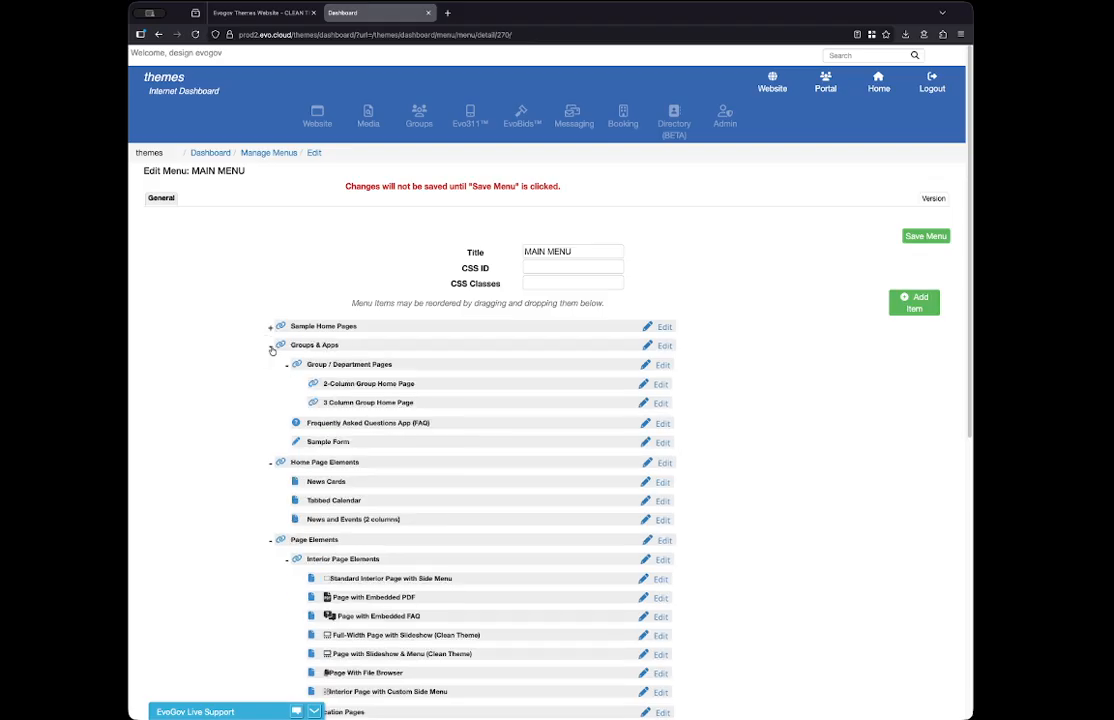
click(270, 346)
click(270, 365)
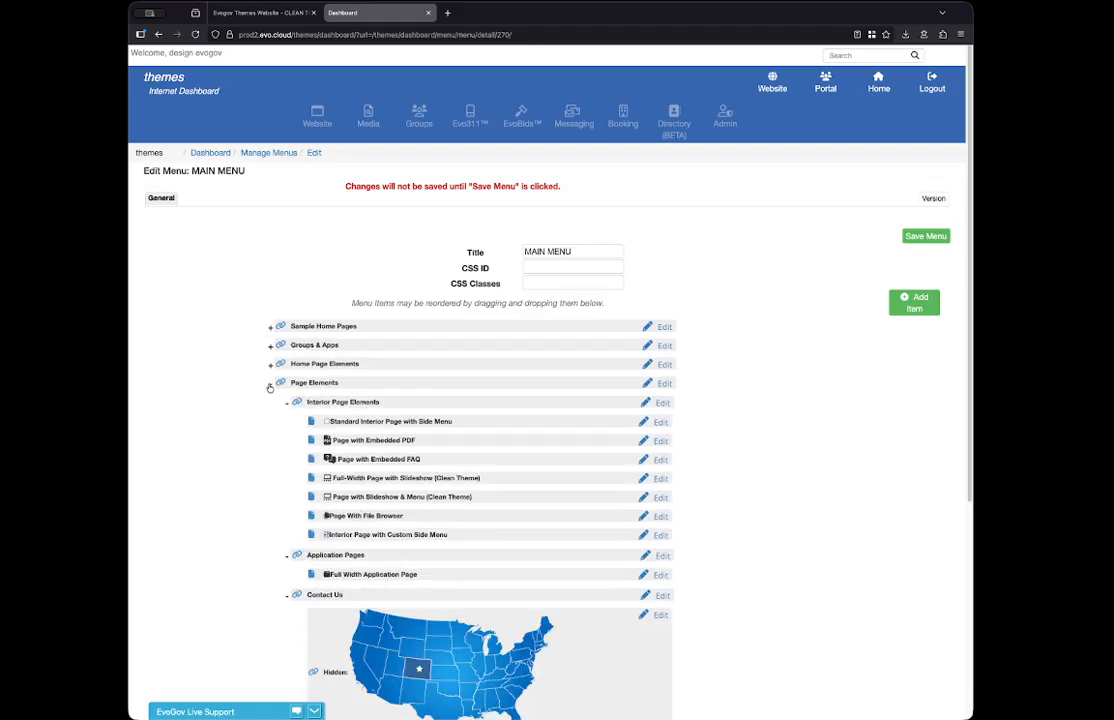
click(270, 384)
- Switch to the live website and examine the home page sections, including the Find and Report lists under I Want To
click(262, 13)
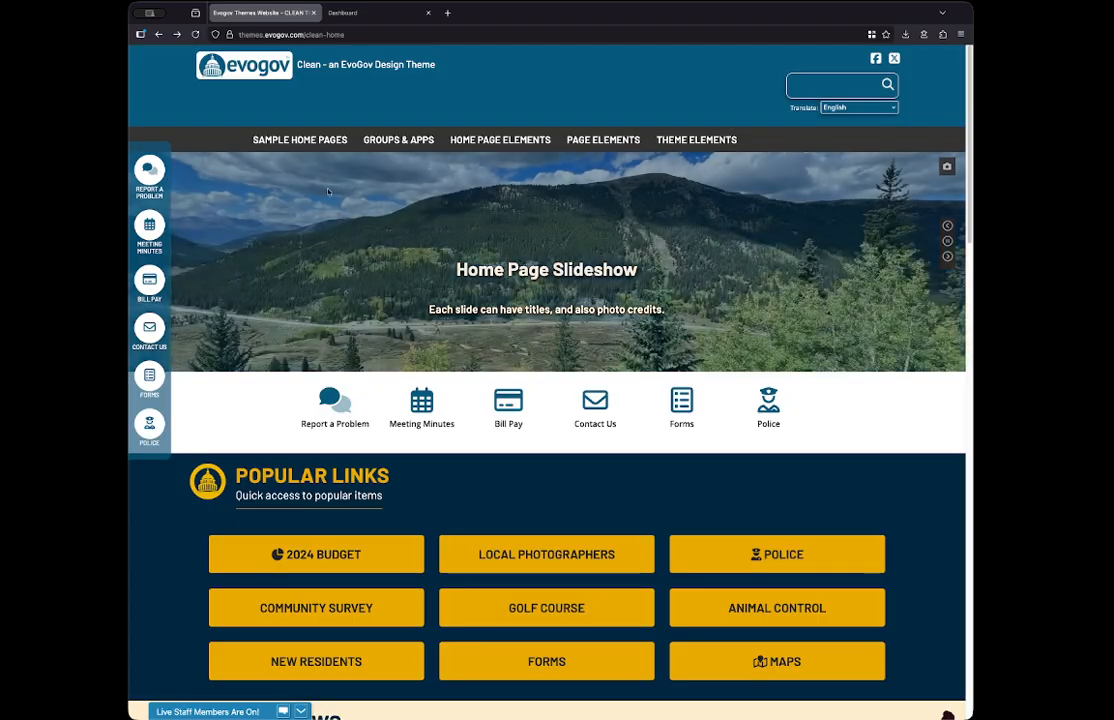
mouse_move(278, 148)
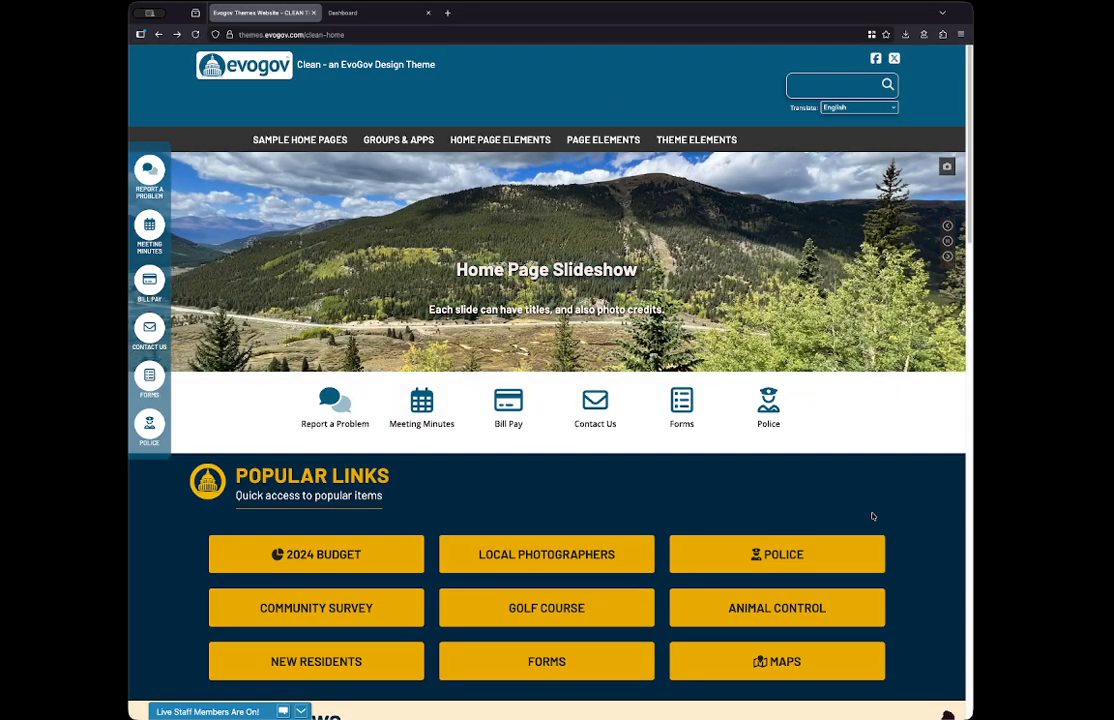
scroll(553, 520, down, 5)
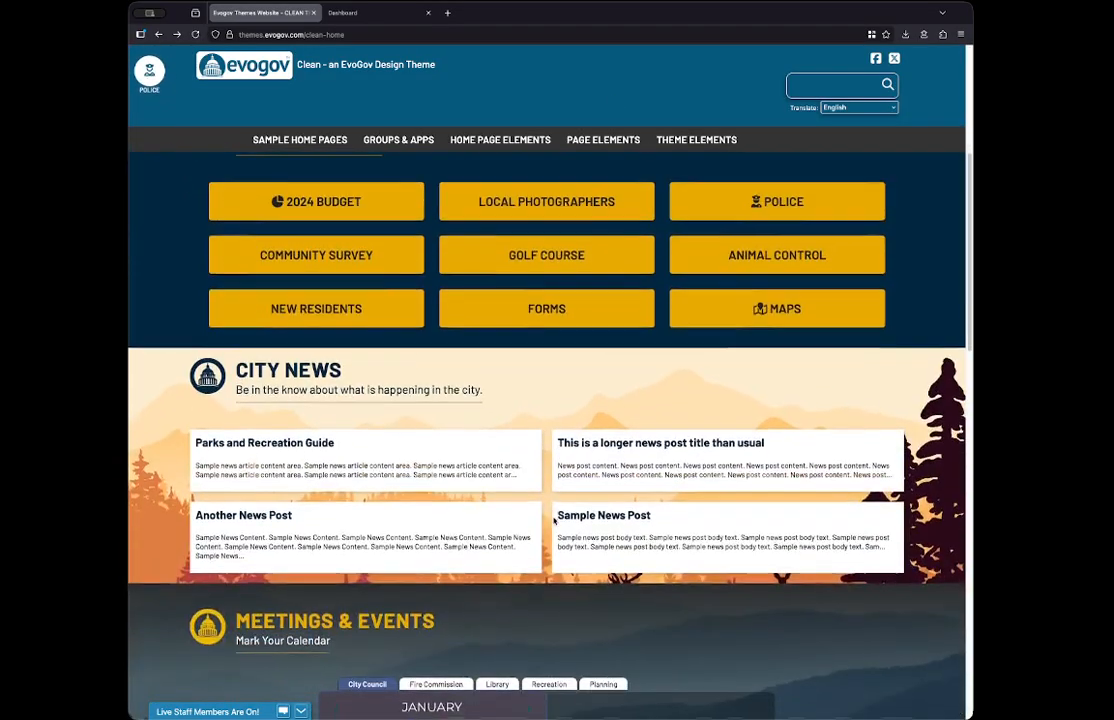
scroll(553, 520, down, 3)
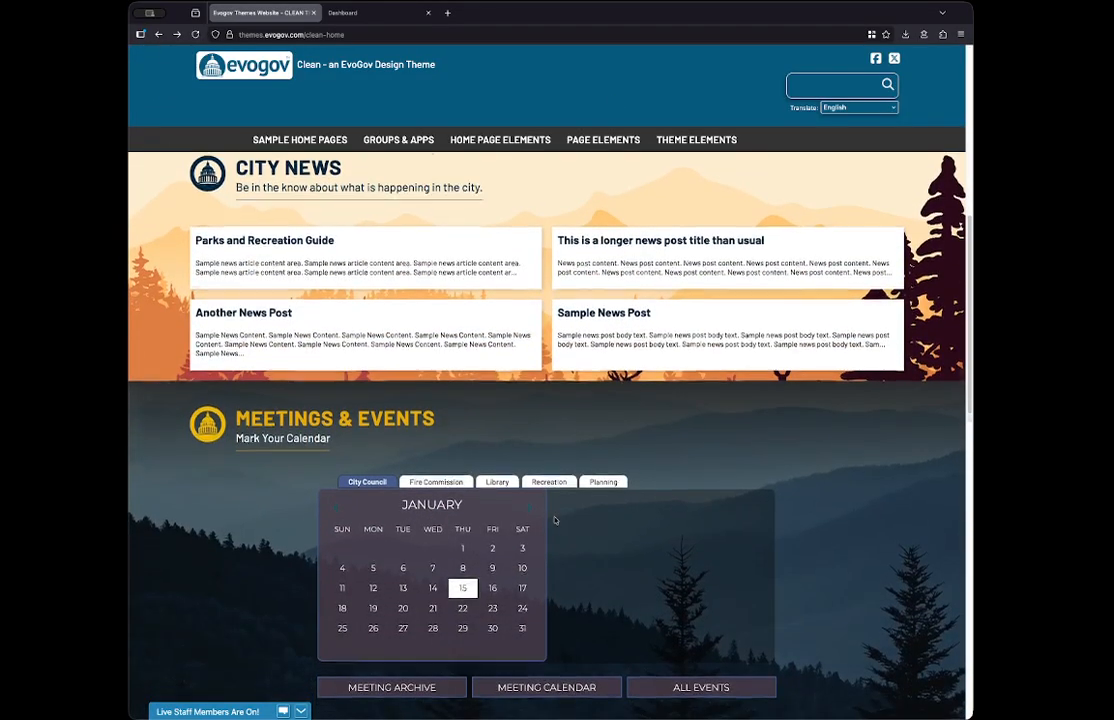
scroll(555, 519, down, 9)
click(425, 400)
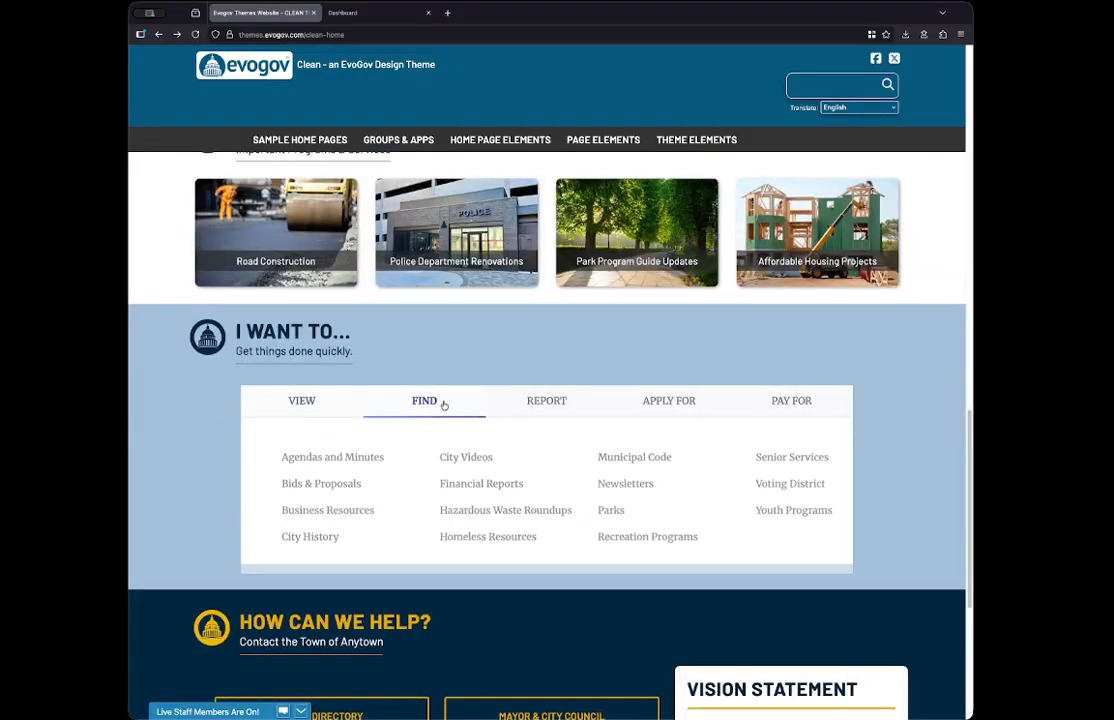
click(565, 402)
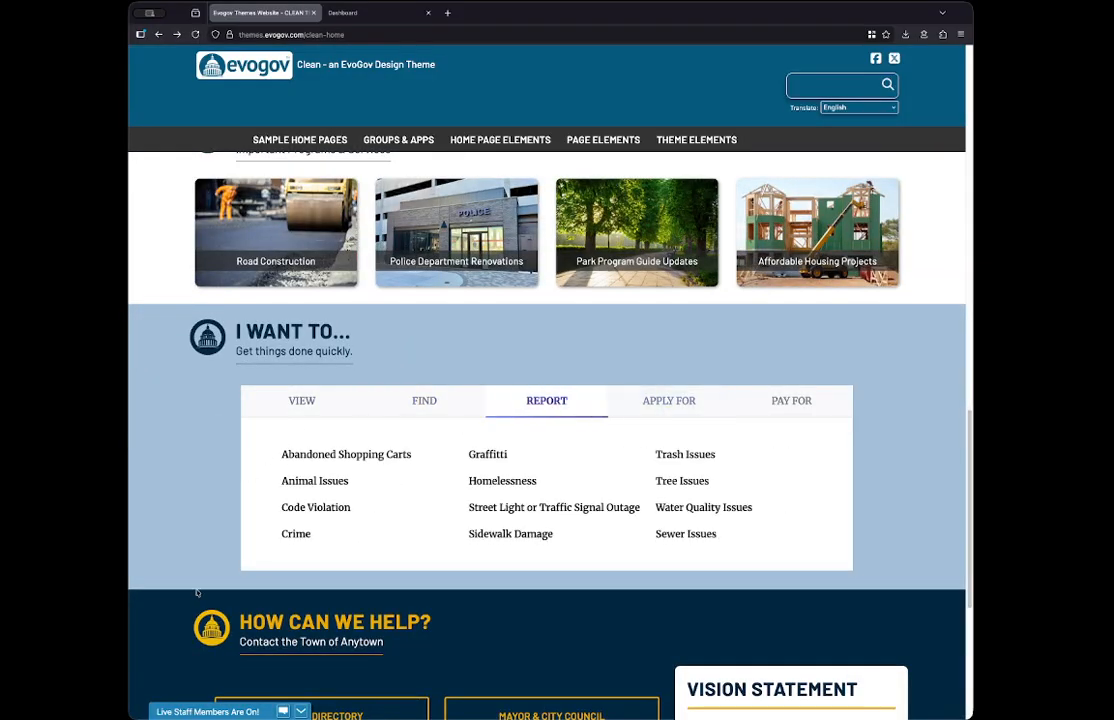
scroll(197, 593, down, 2)
scroll(197, 593, up, 12)
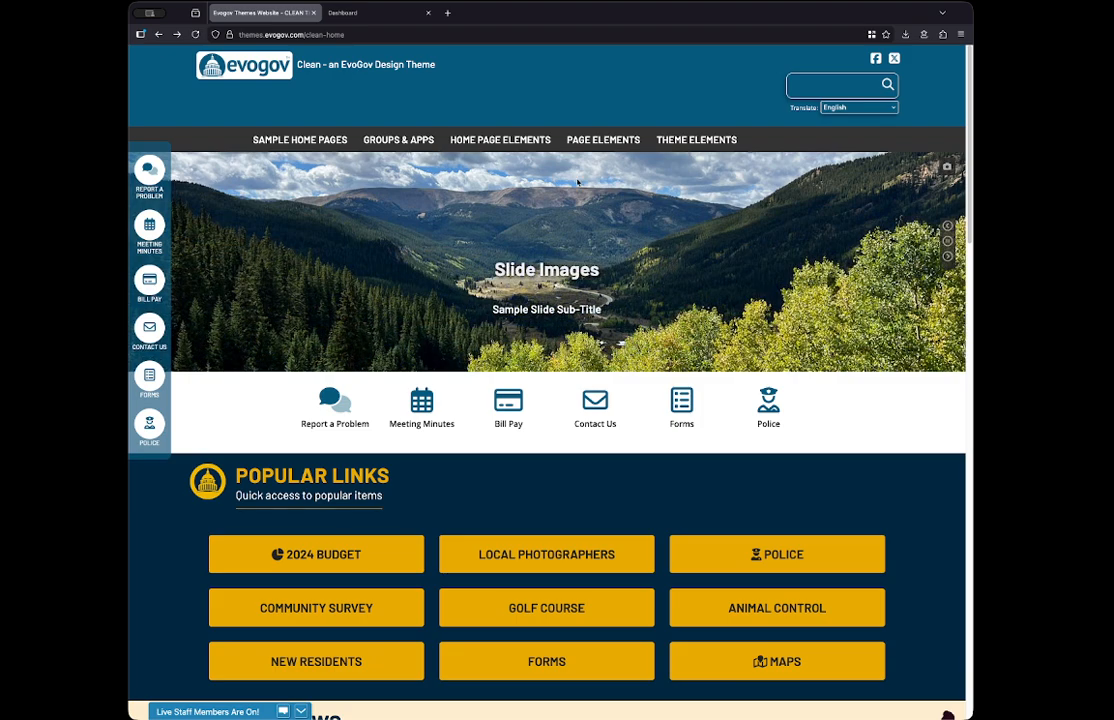
- Check the main menu's Sample Home Pages dropdown, and open and close the Live EvoGov Staff Chat form
mouse_move(383, 143)
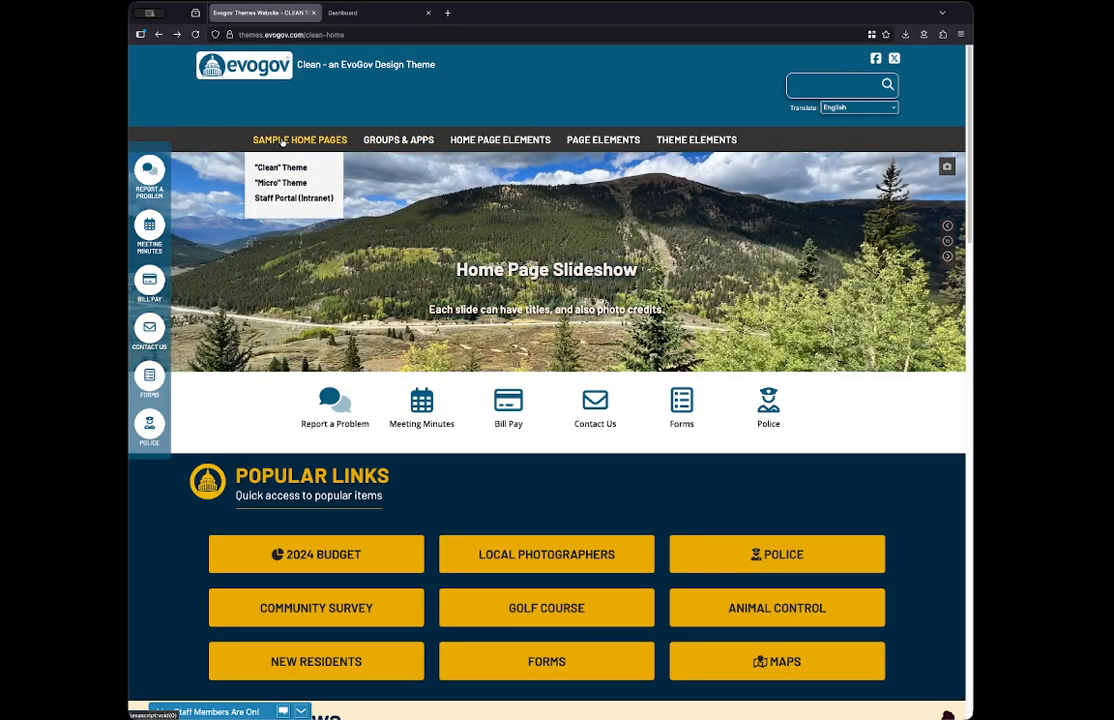
mouse_move(322, 140)
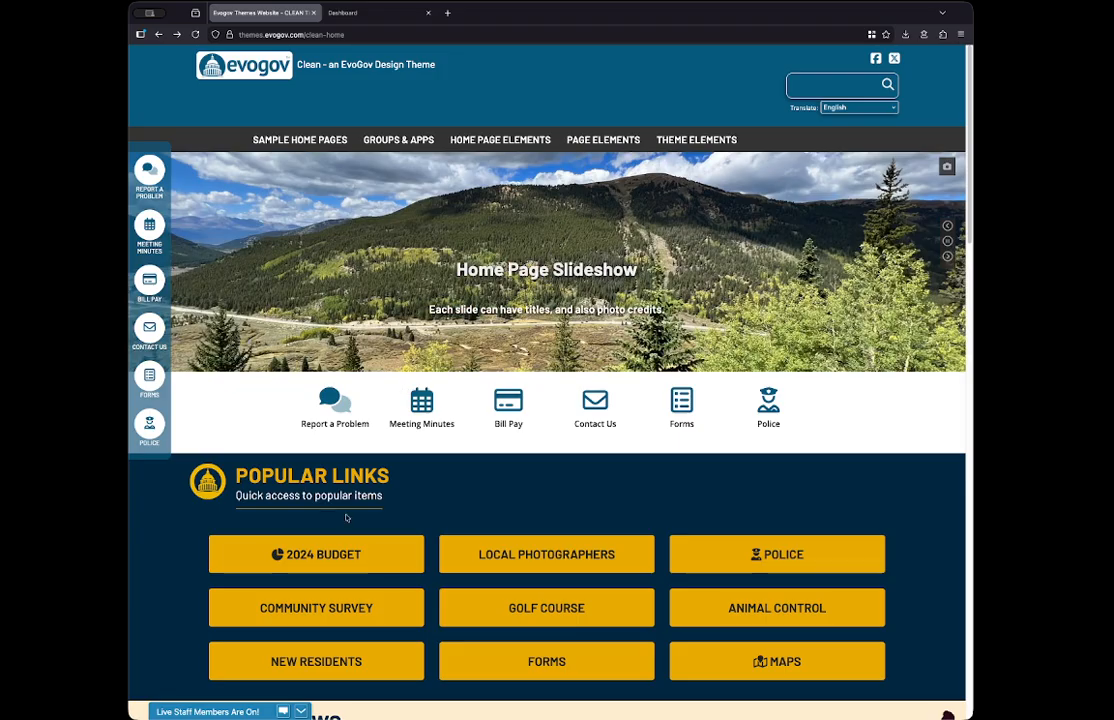
click(283, 709)
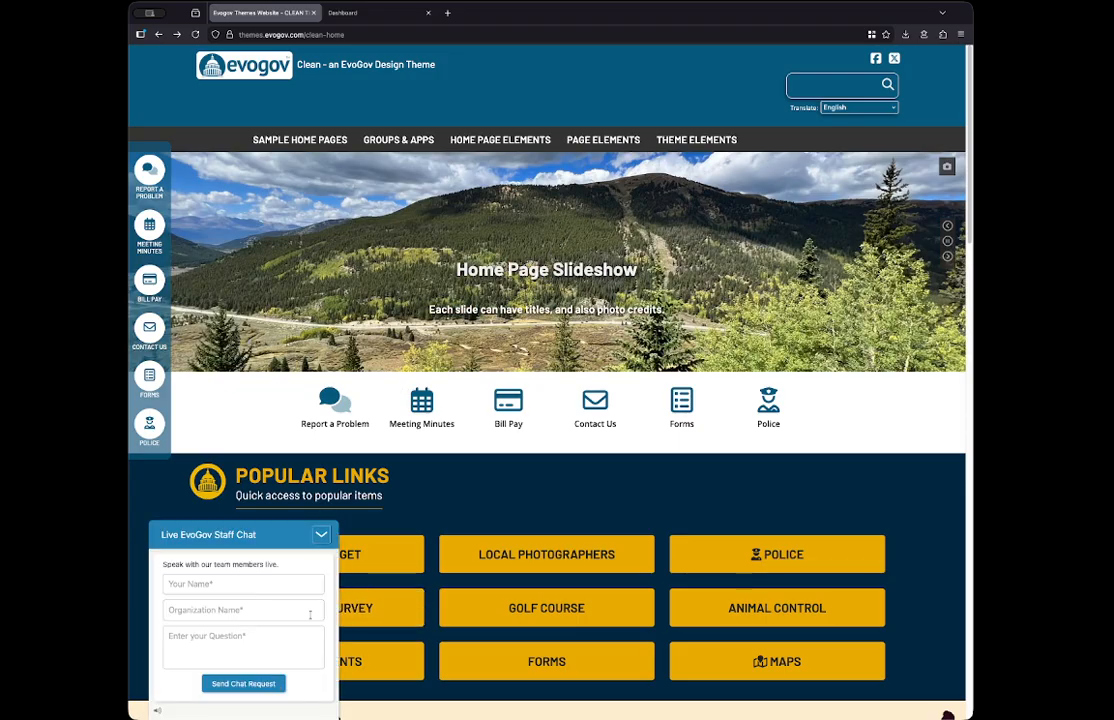
click(320, 535)
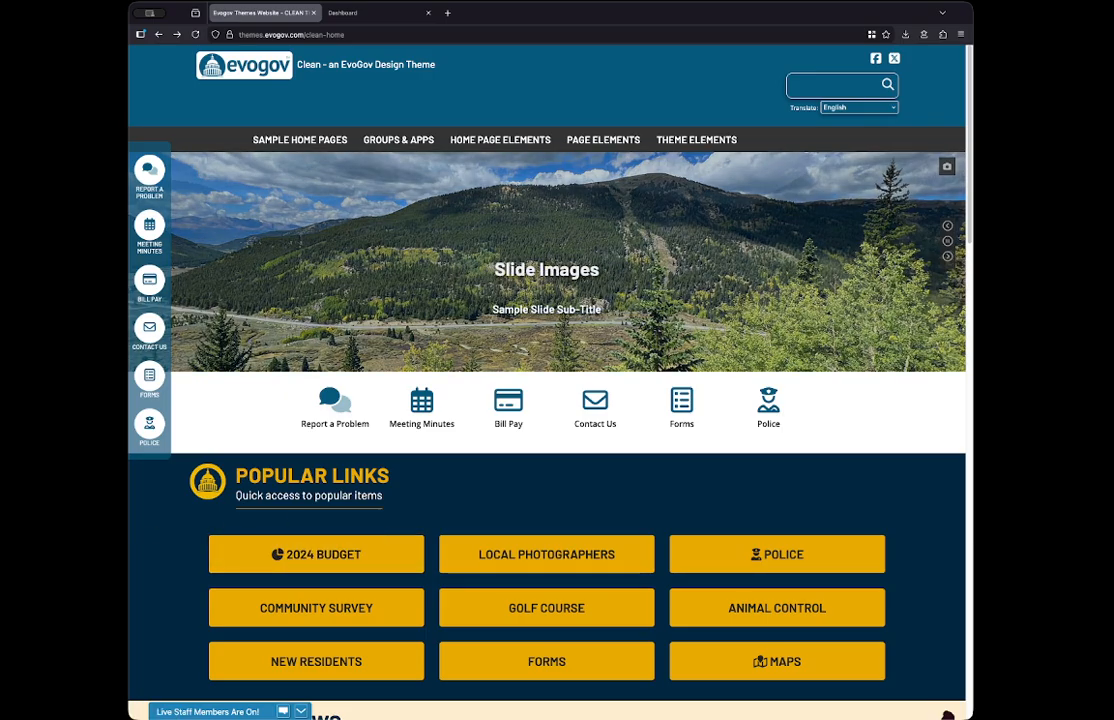